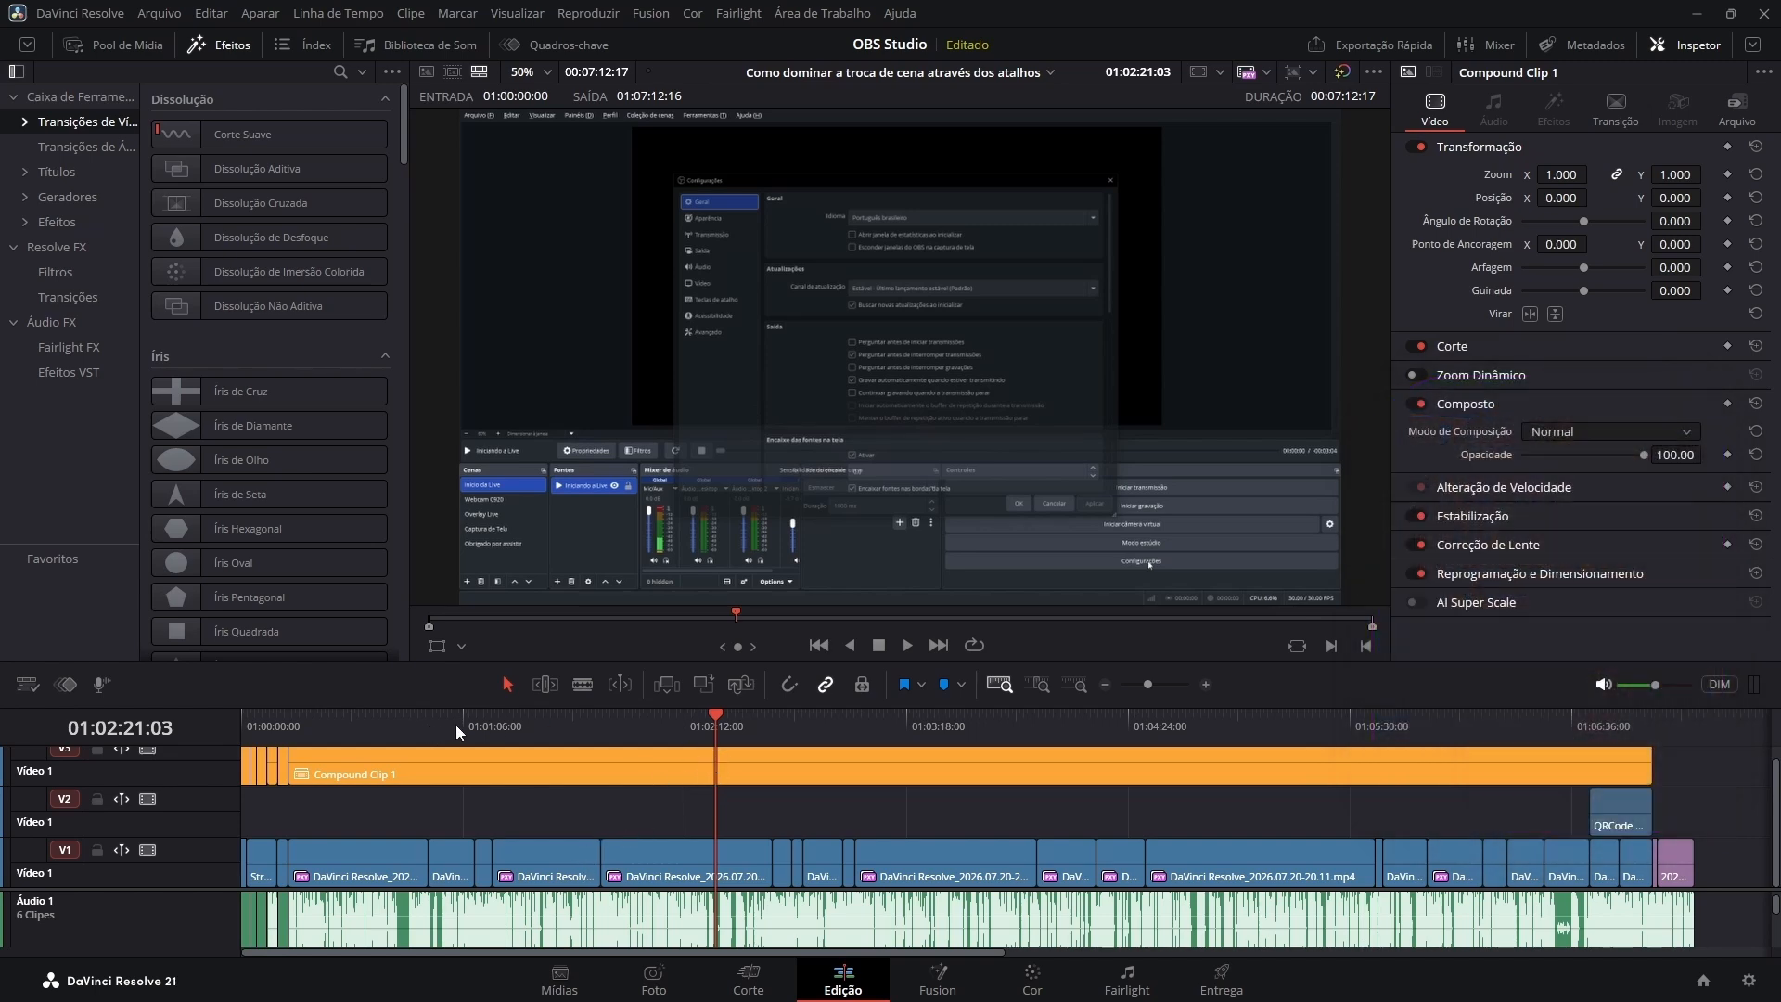
Play the first few seconds of the timeline from its start and stop playback.
key(Home)
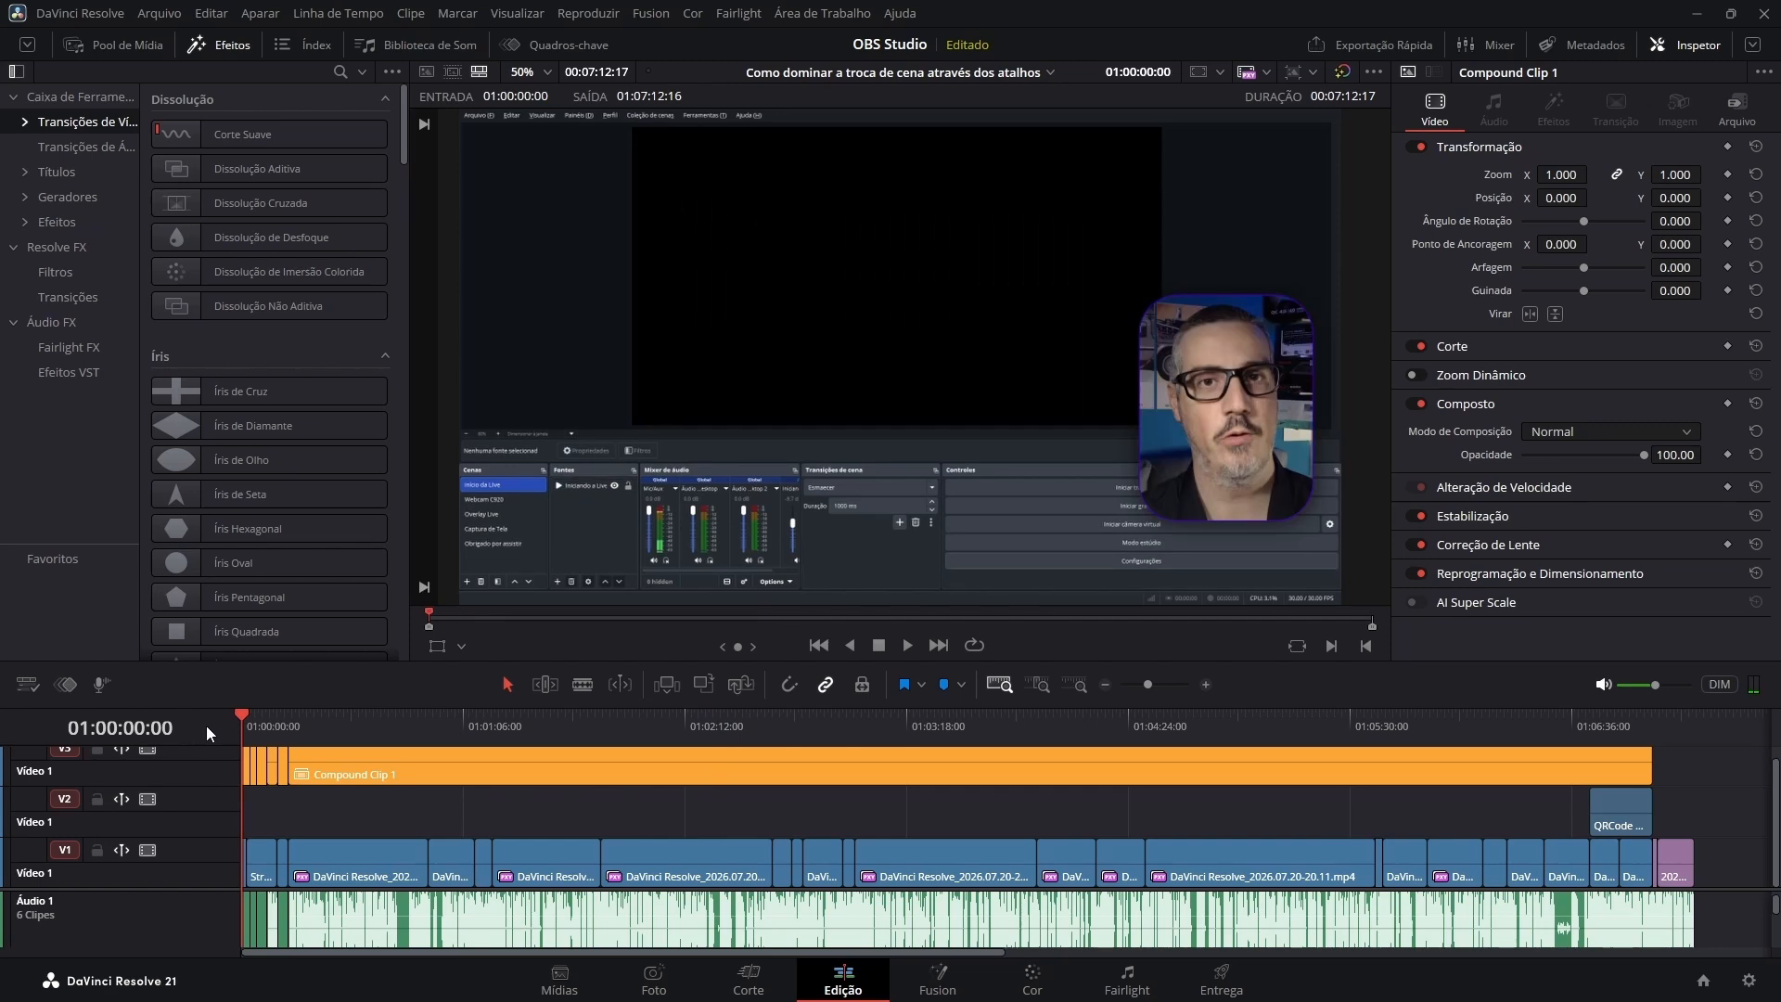
key(space)
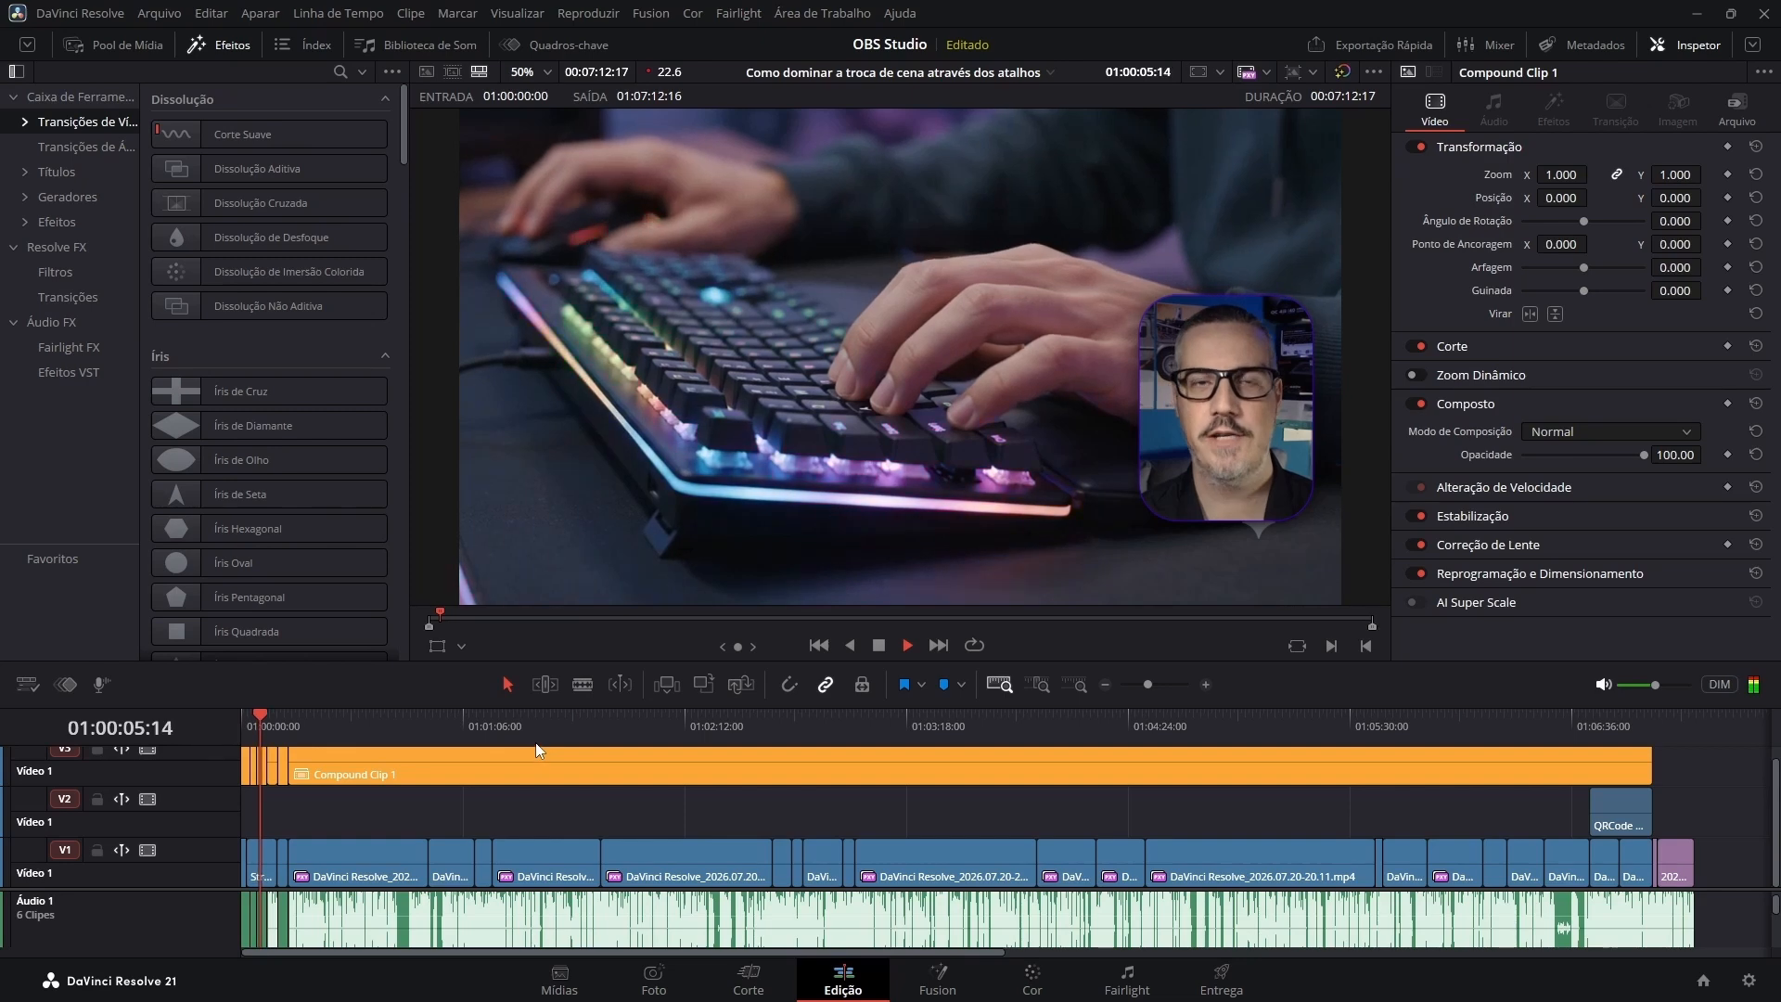
key(space)
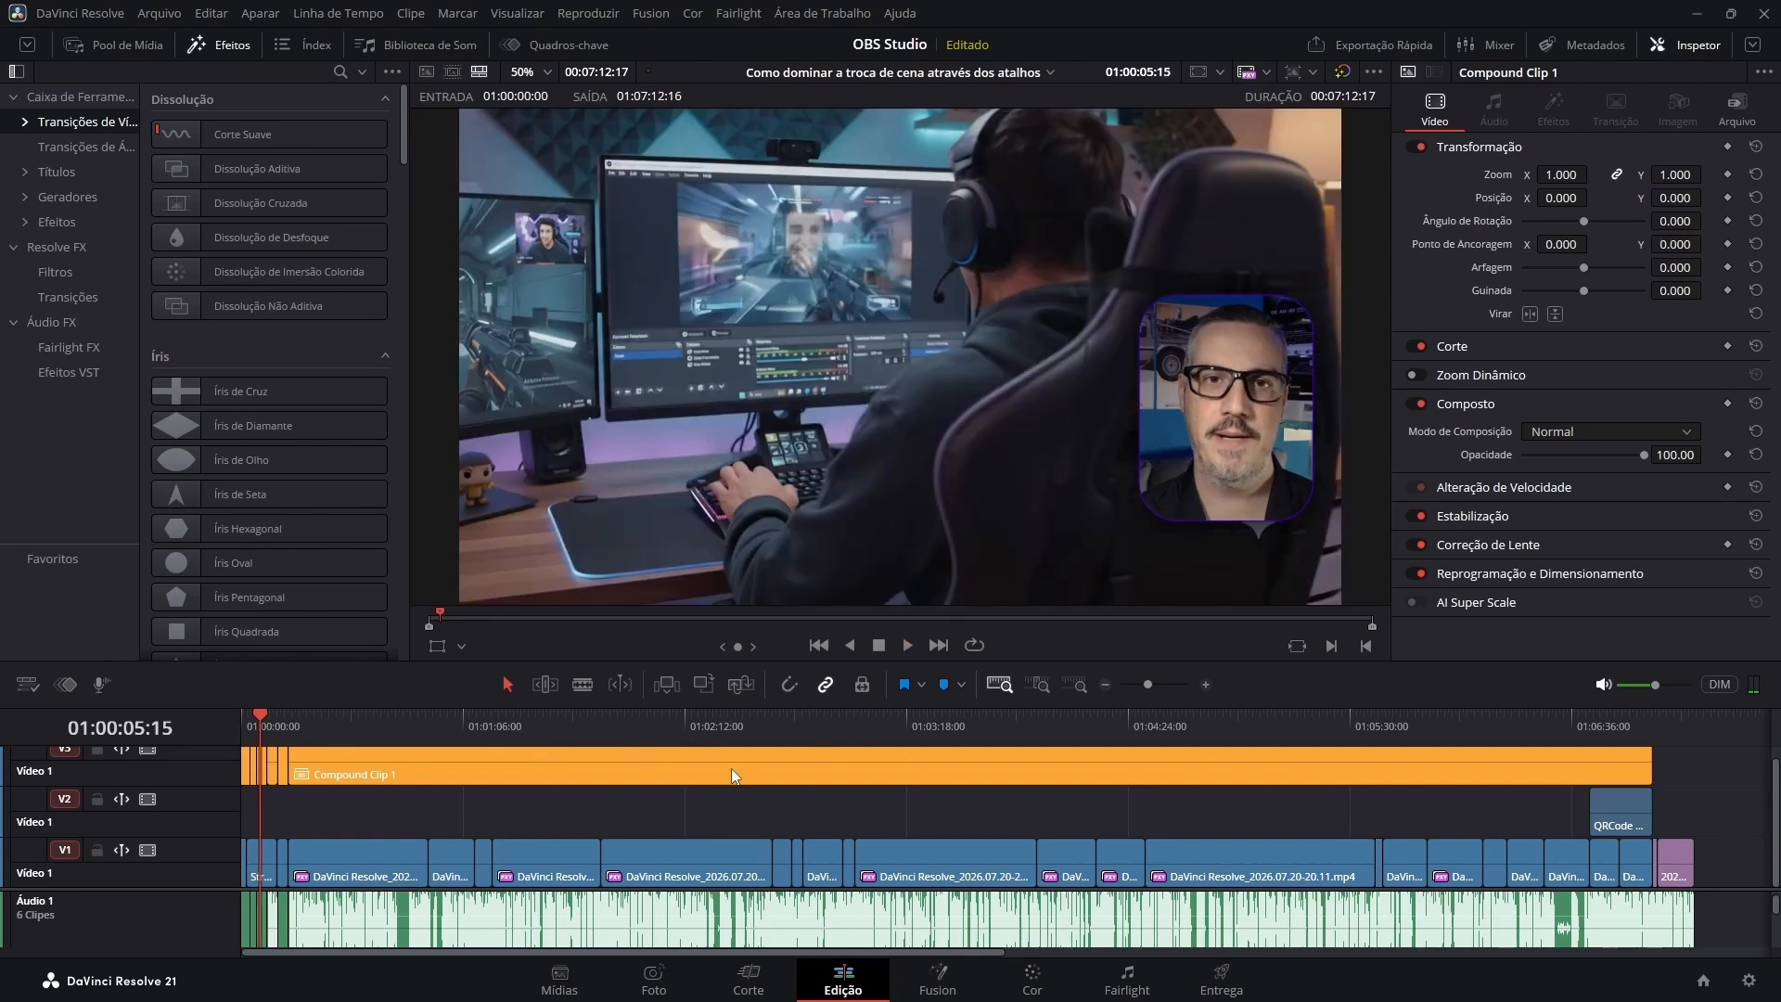
Switch to the Entrega page and review the video, audio and file render settings.
click(1225, 984)
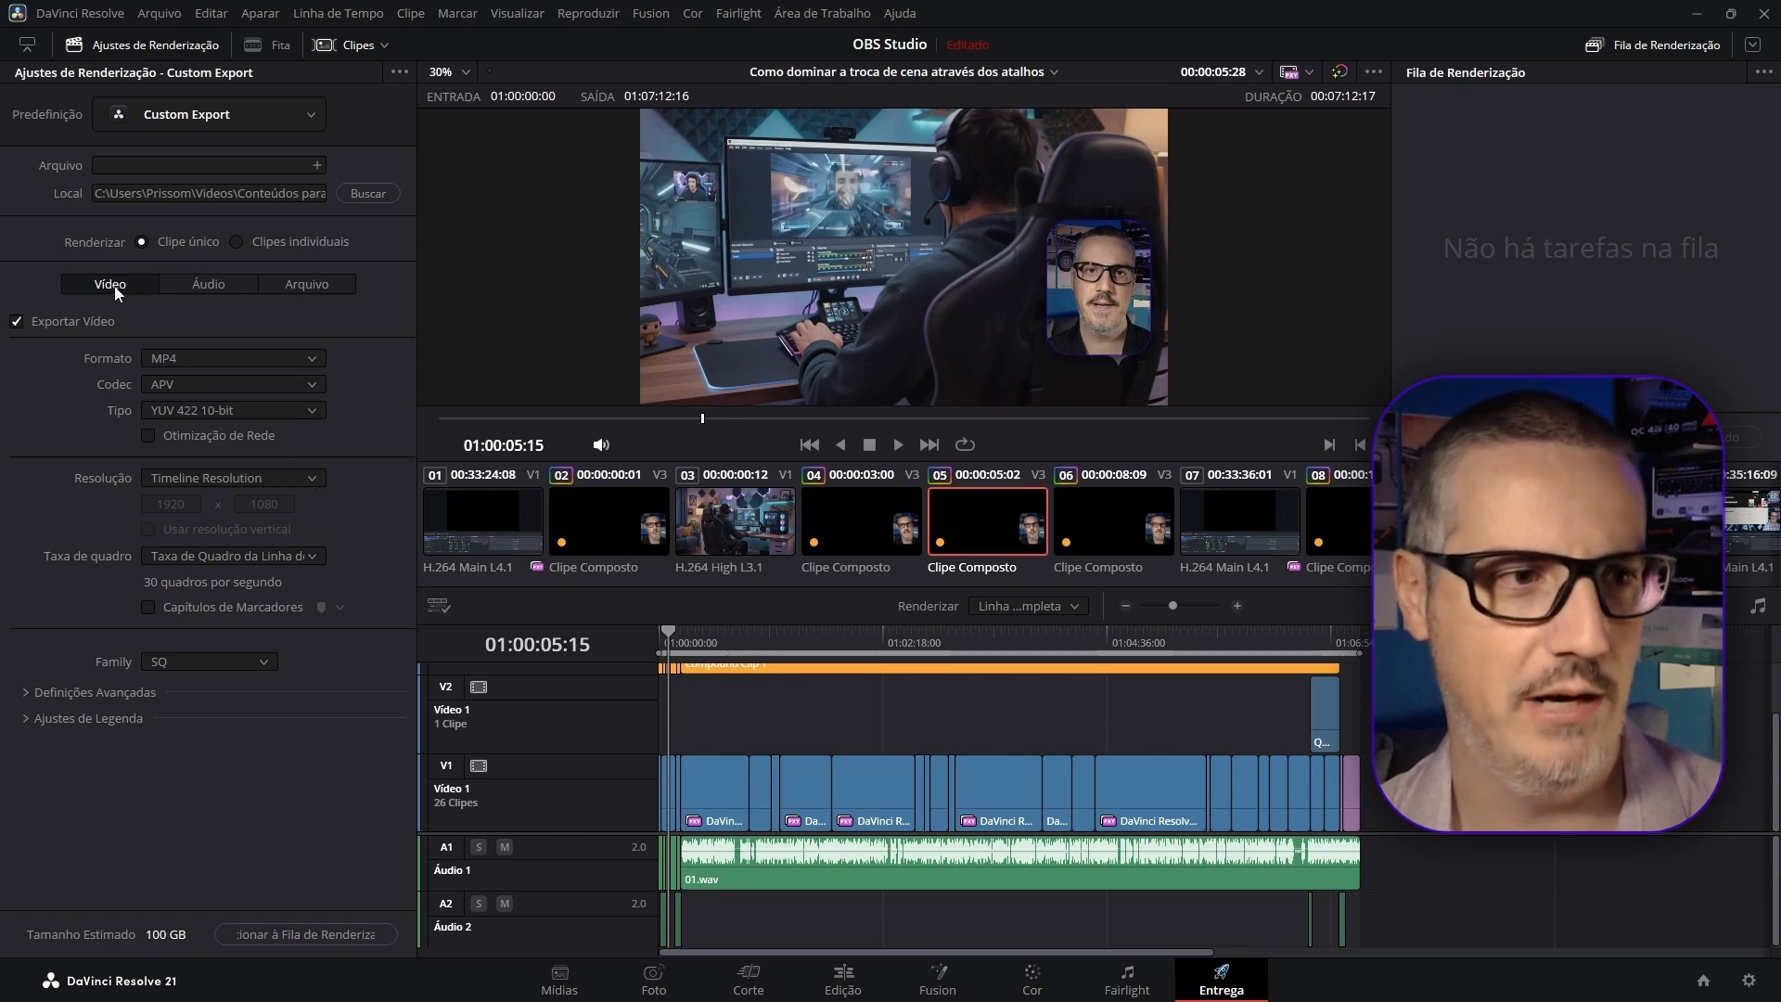
click(235, 285)
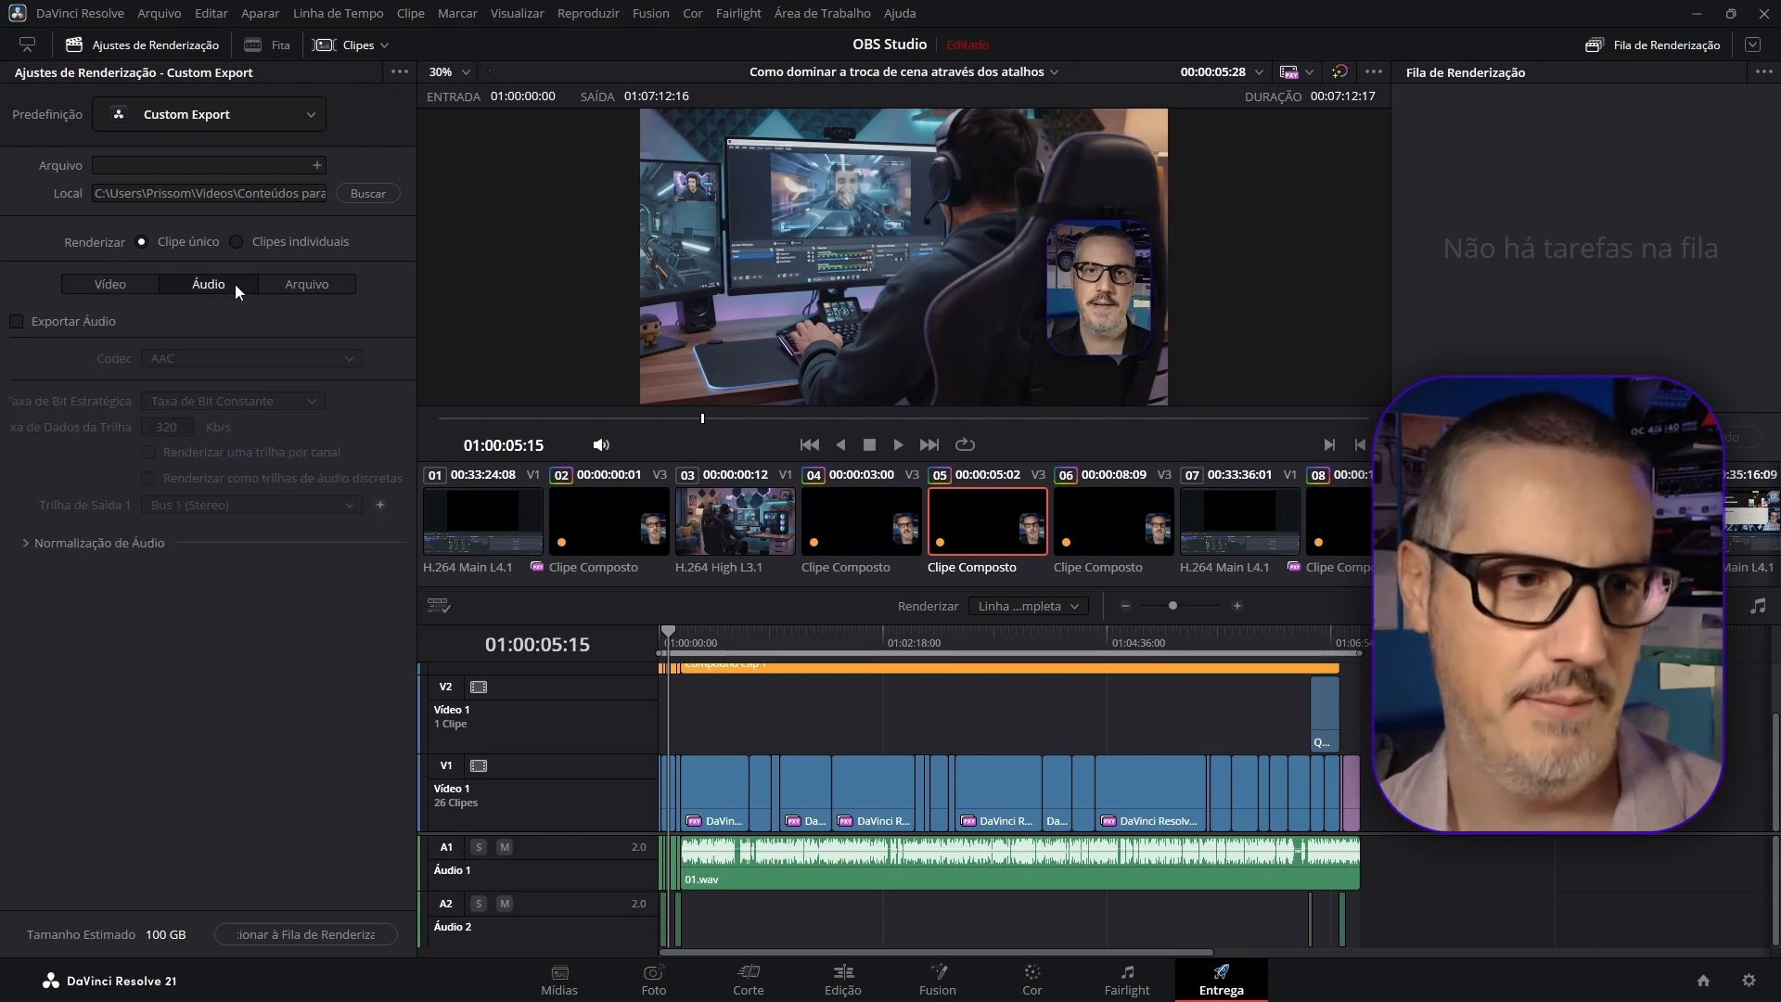
click(96, 287)
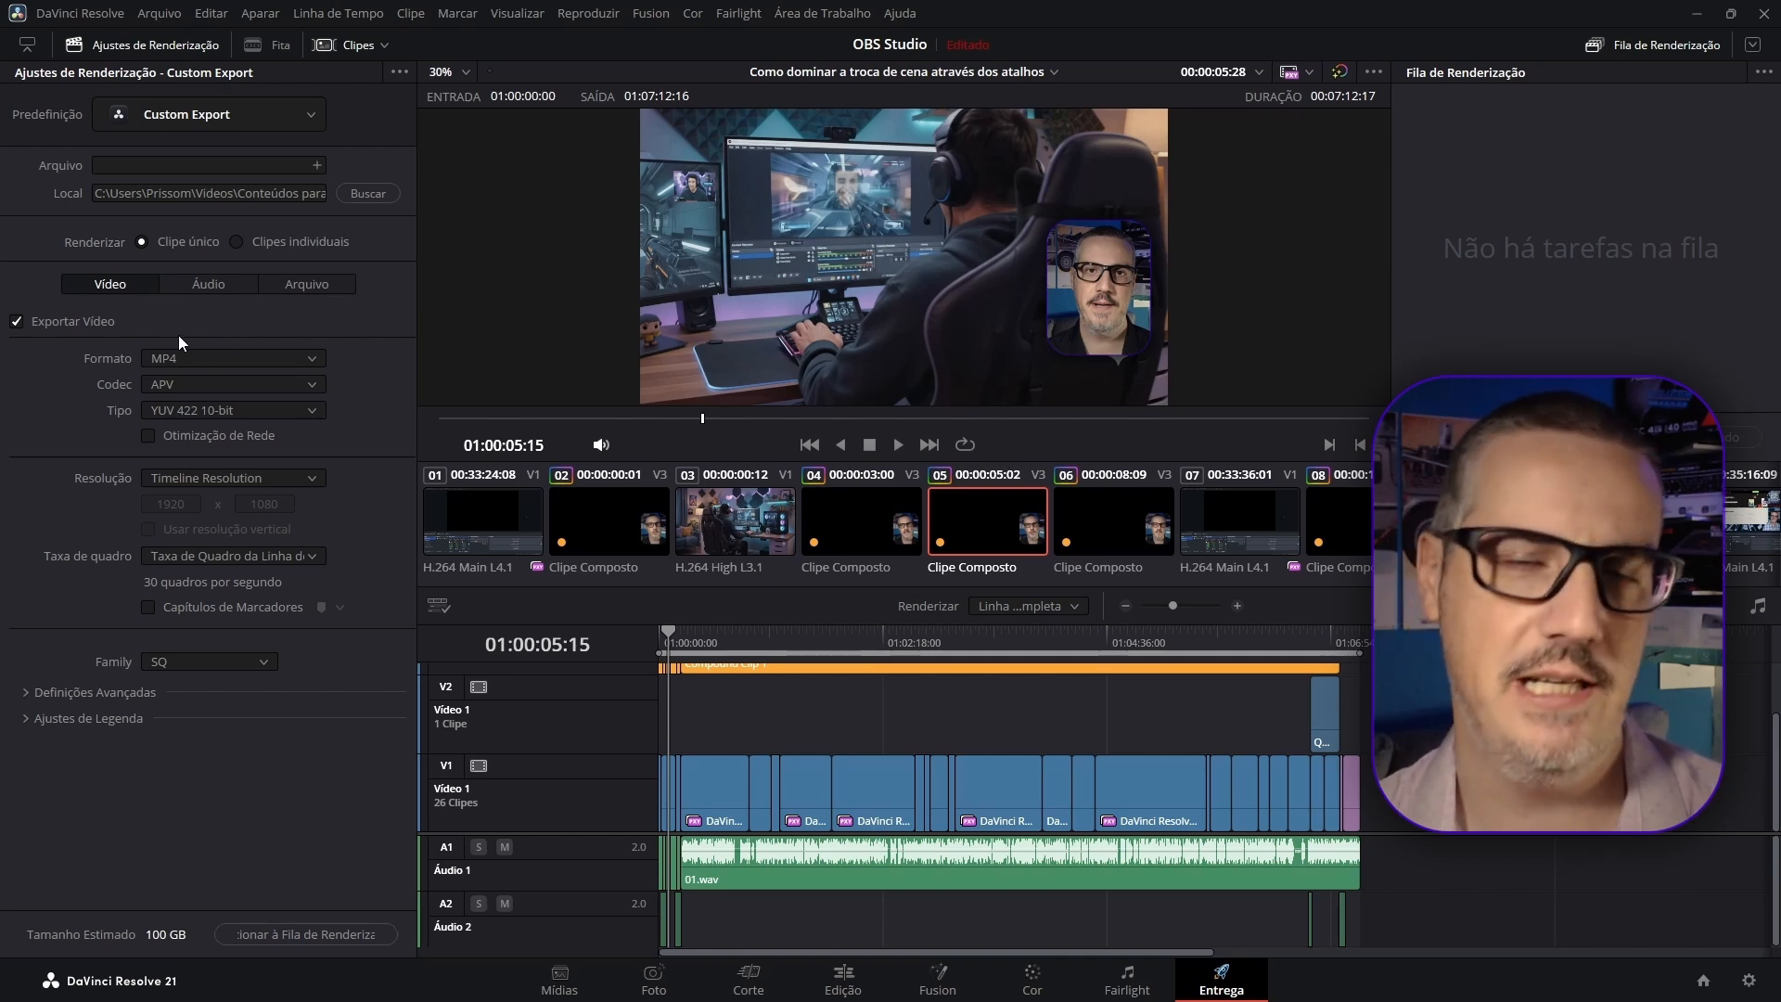
click(222, 293)
click(321, 291)
click(111, 291)
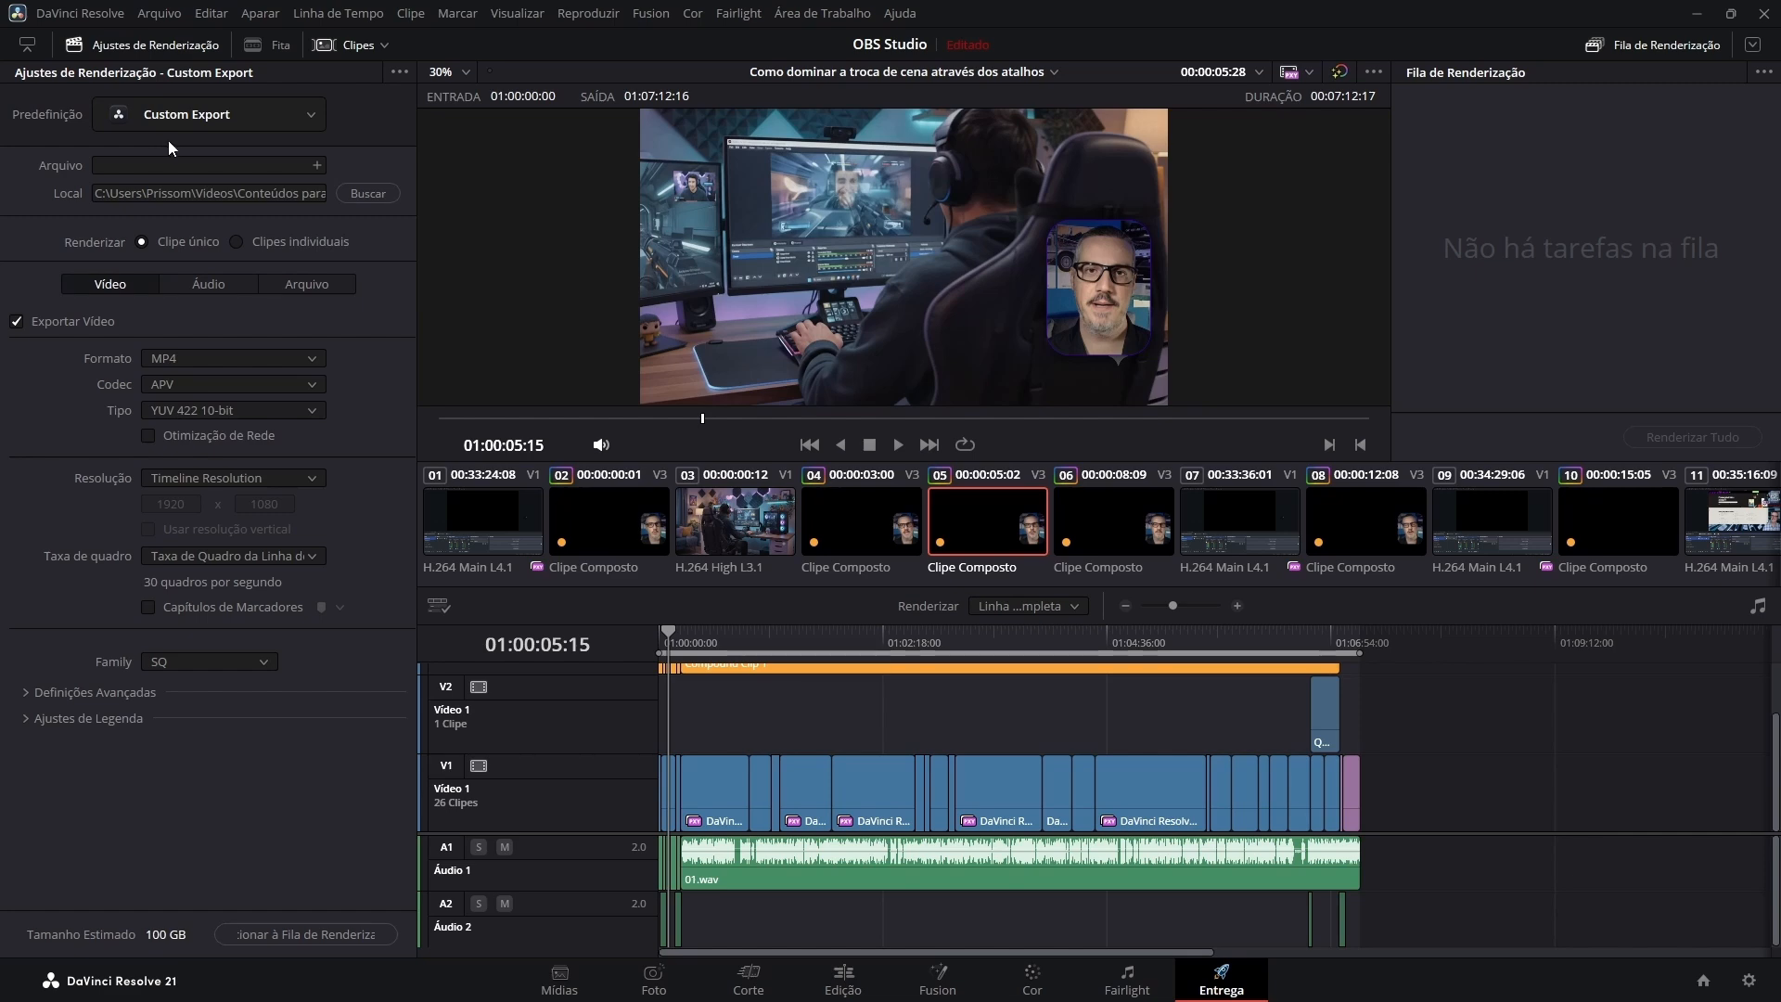
Set the render file name to the Nome da Linha de Tempo variable.
click(120, 165)
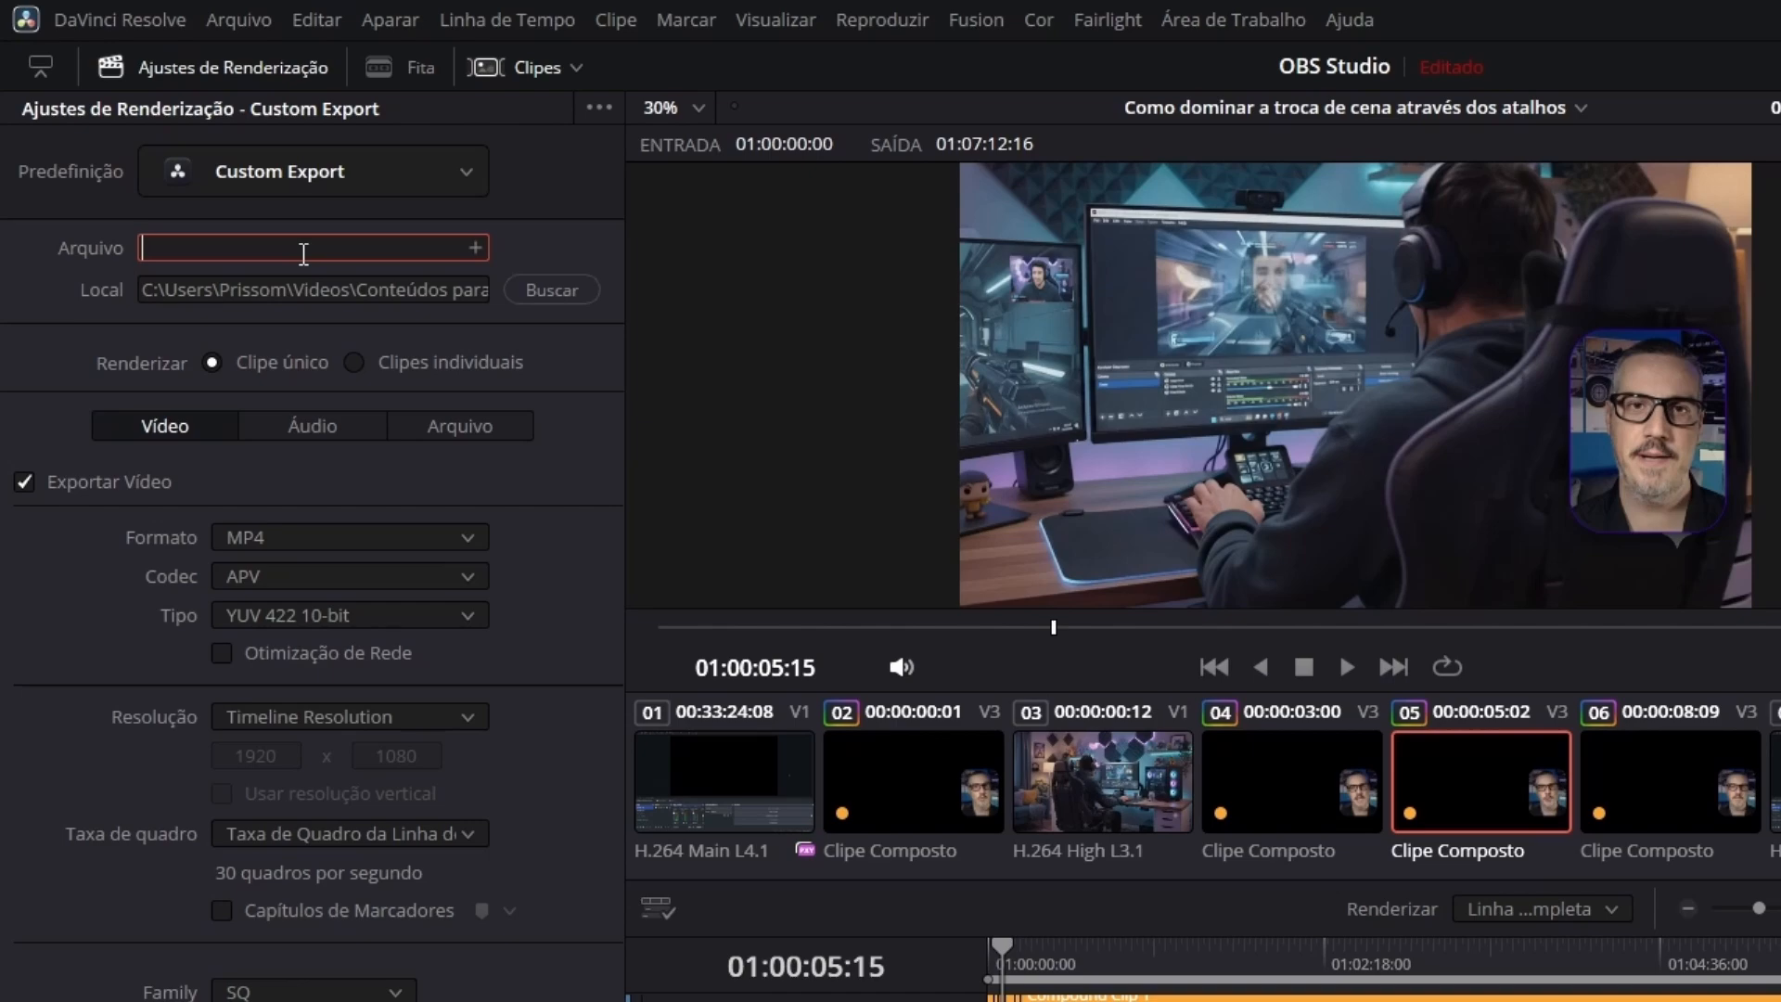
text(%)
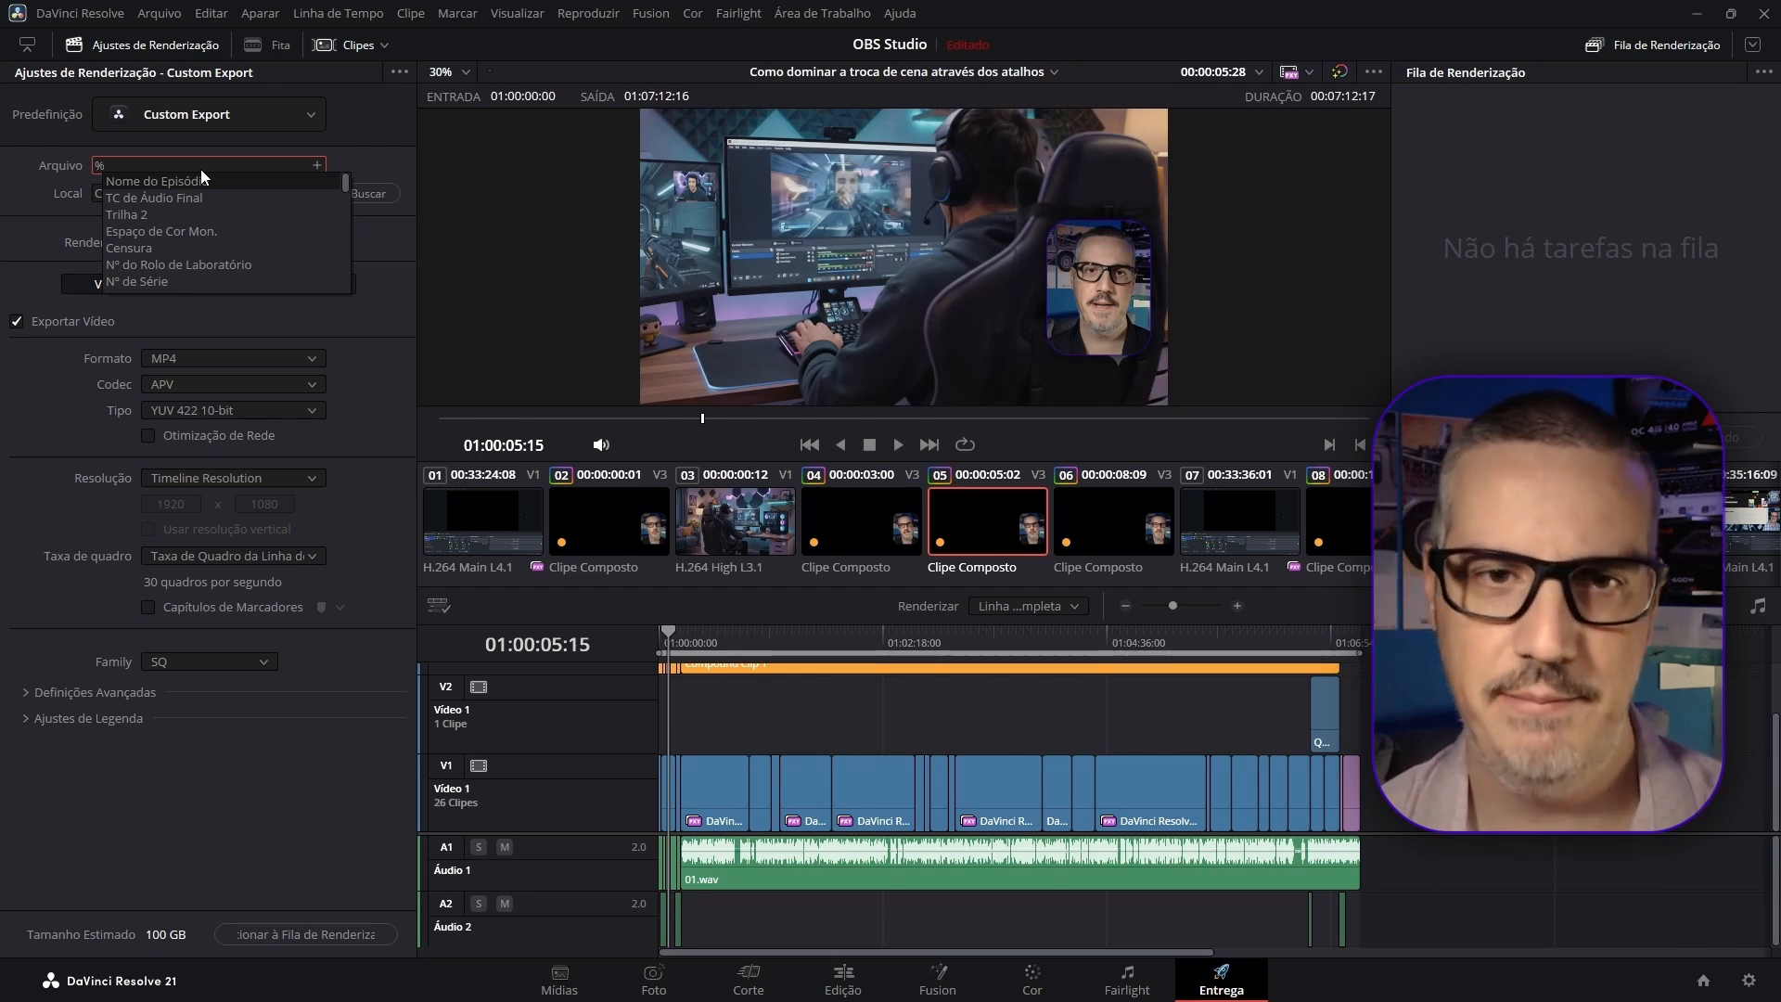
text(nome da)
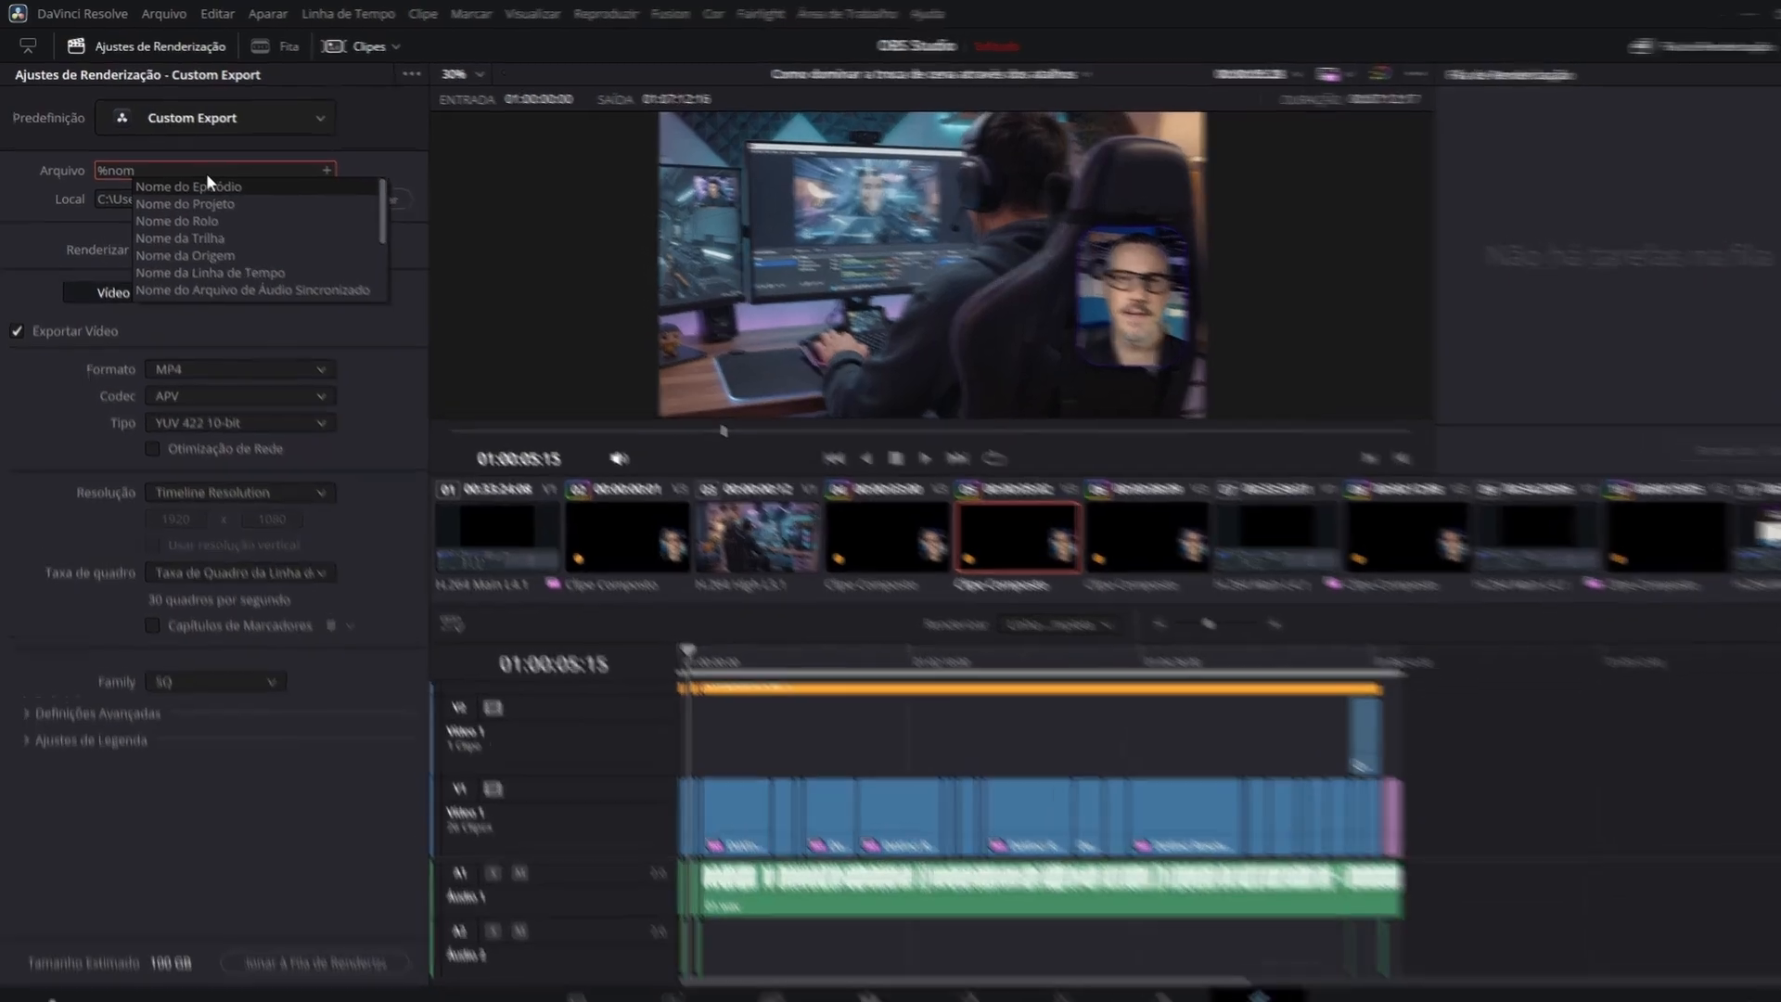
text( linha de tempo)
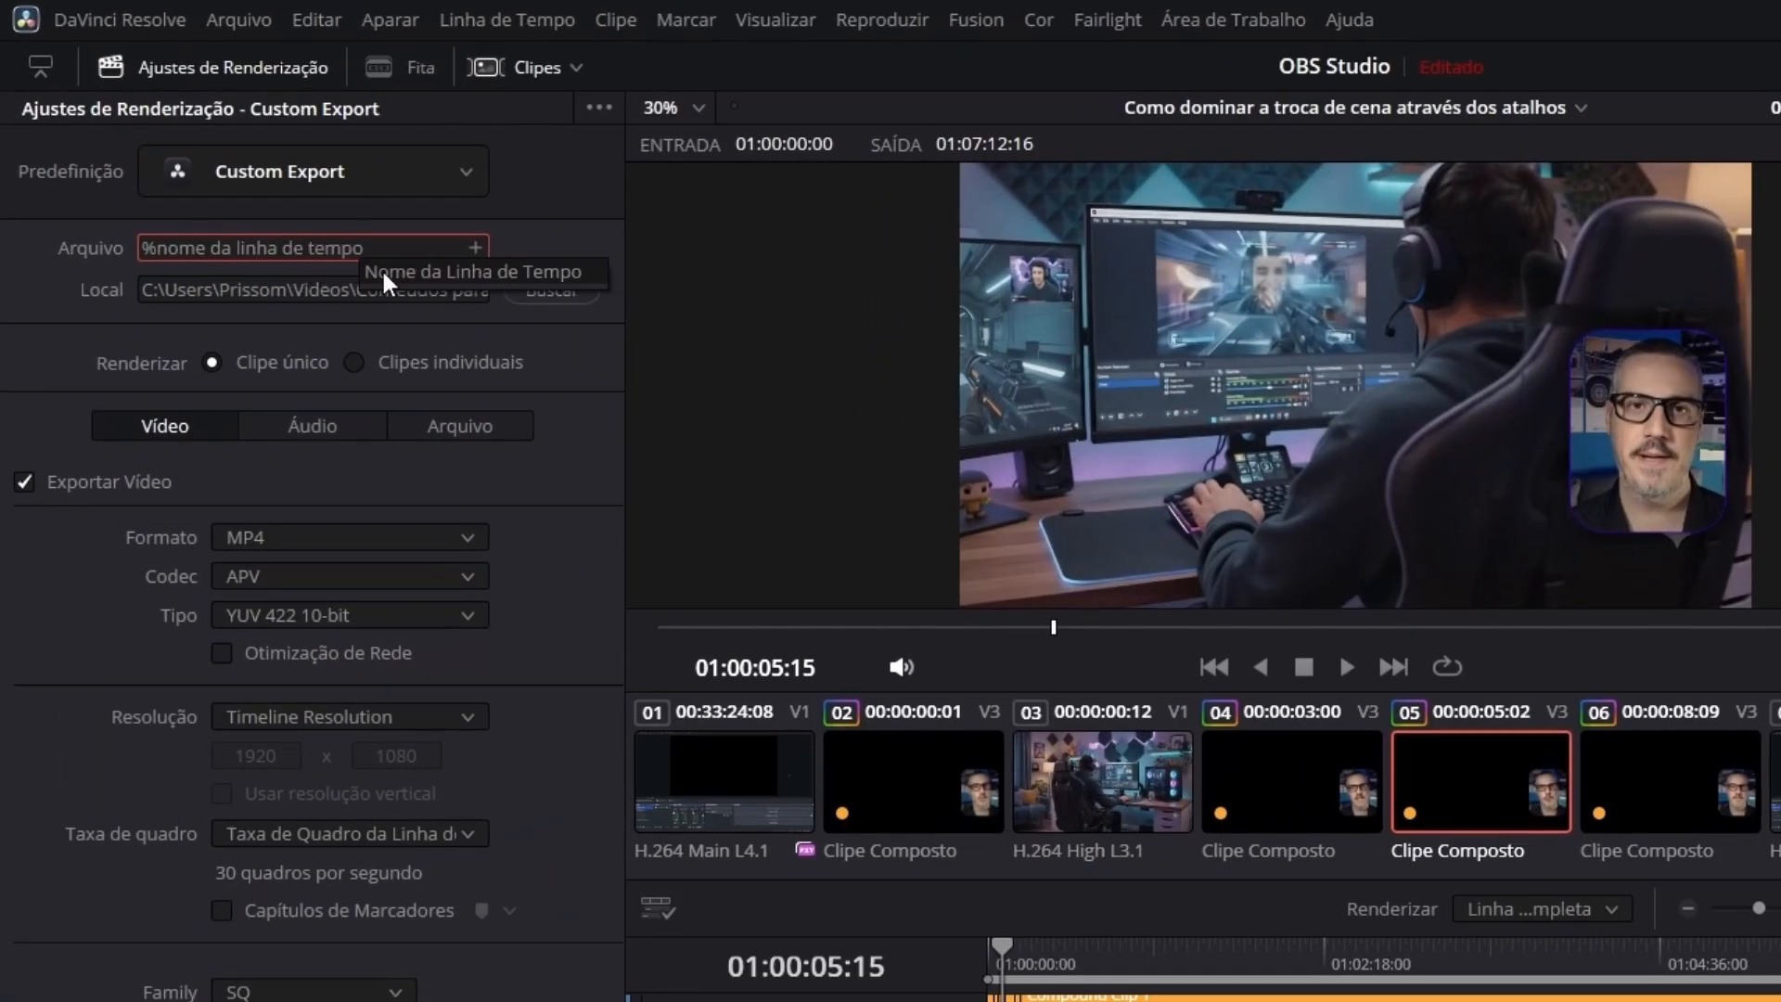
click(454, 271)
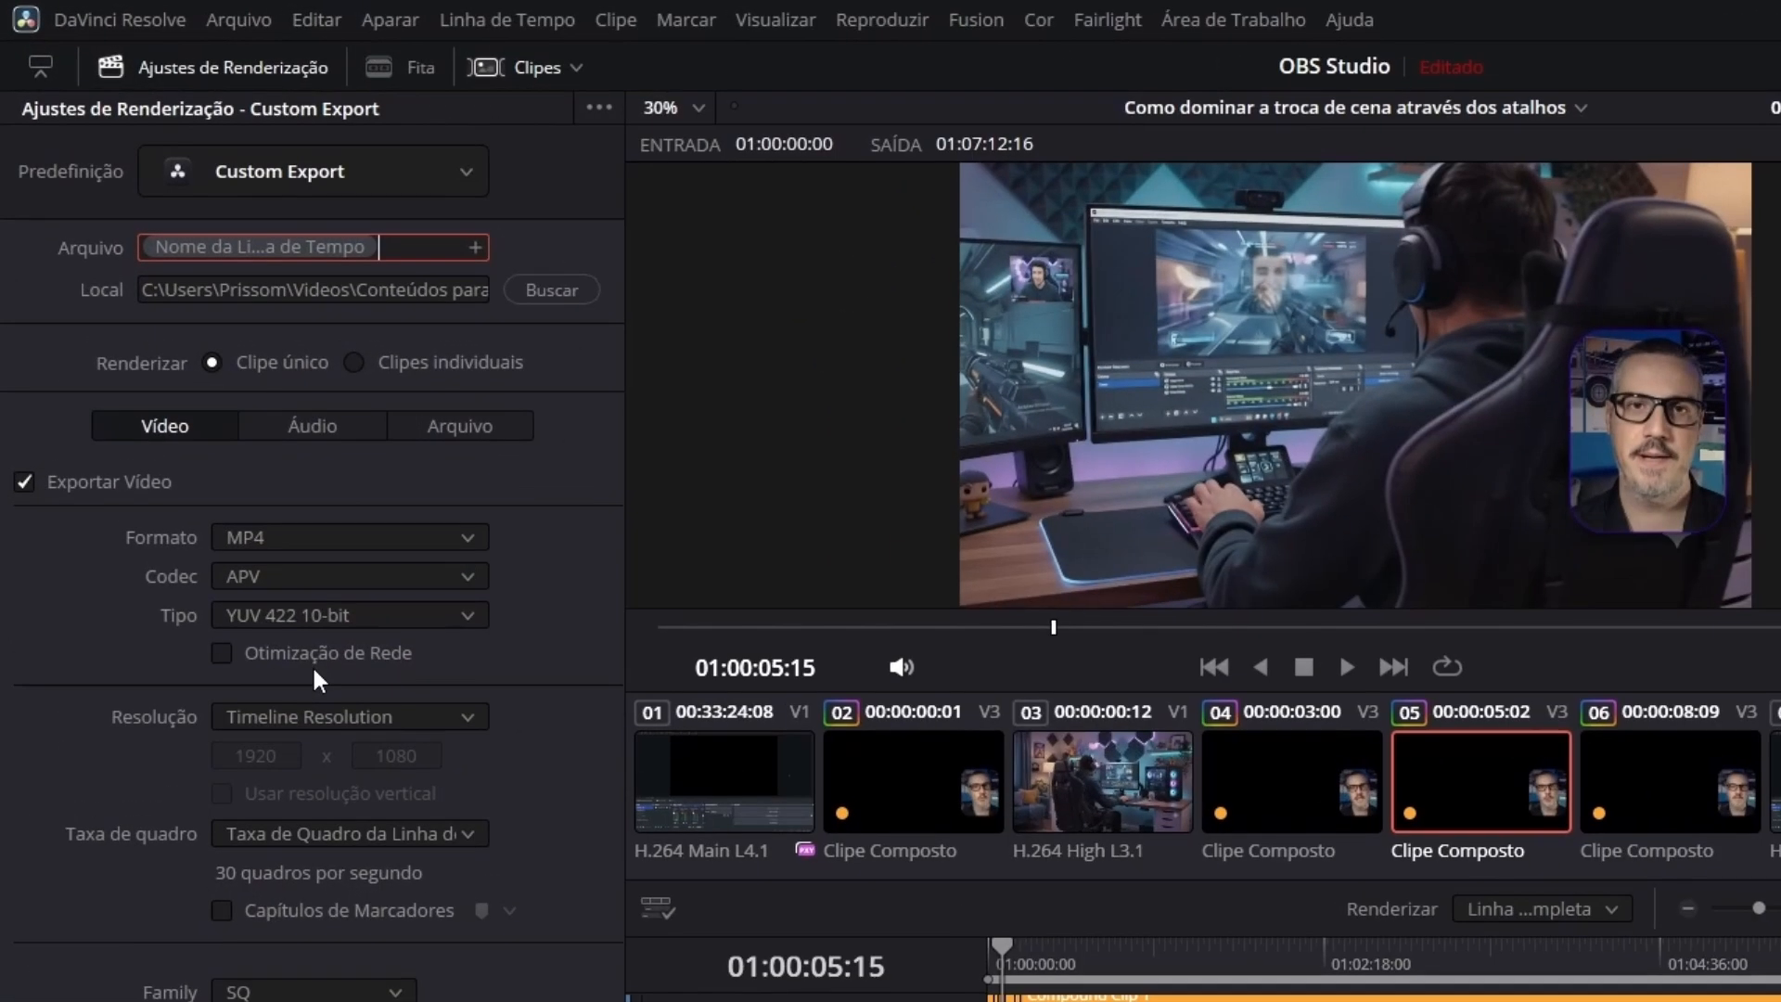
In the file render settings, begin the file suffix with the Data variable followed by a hyphen.
click(306, 409)
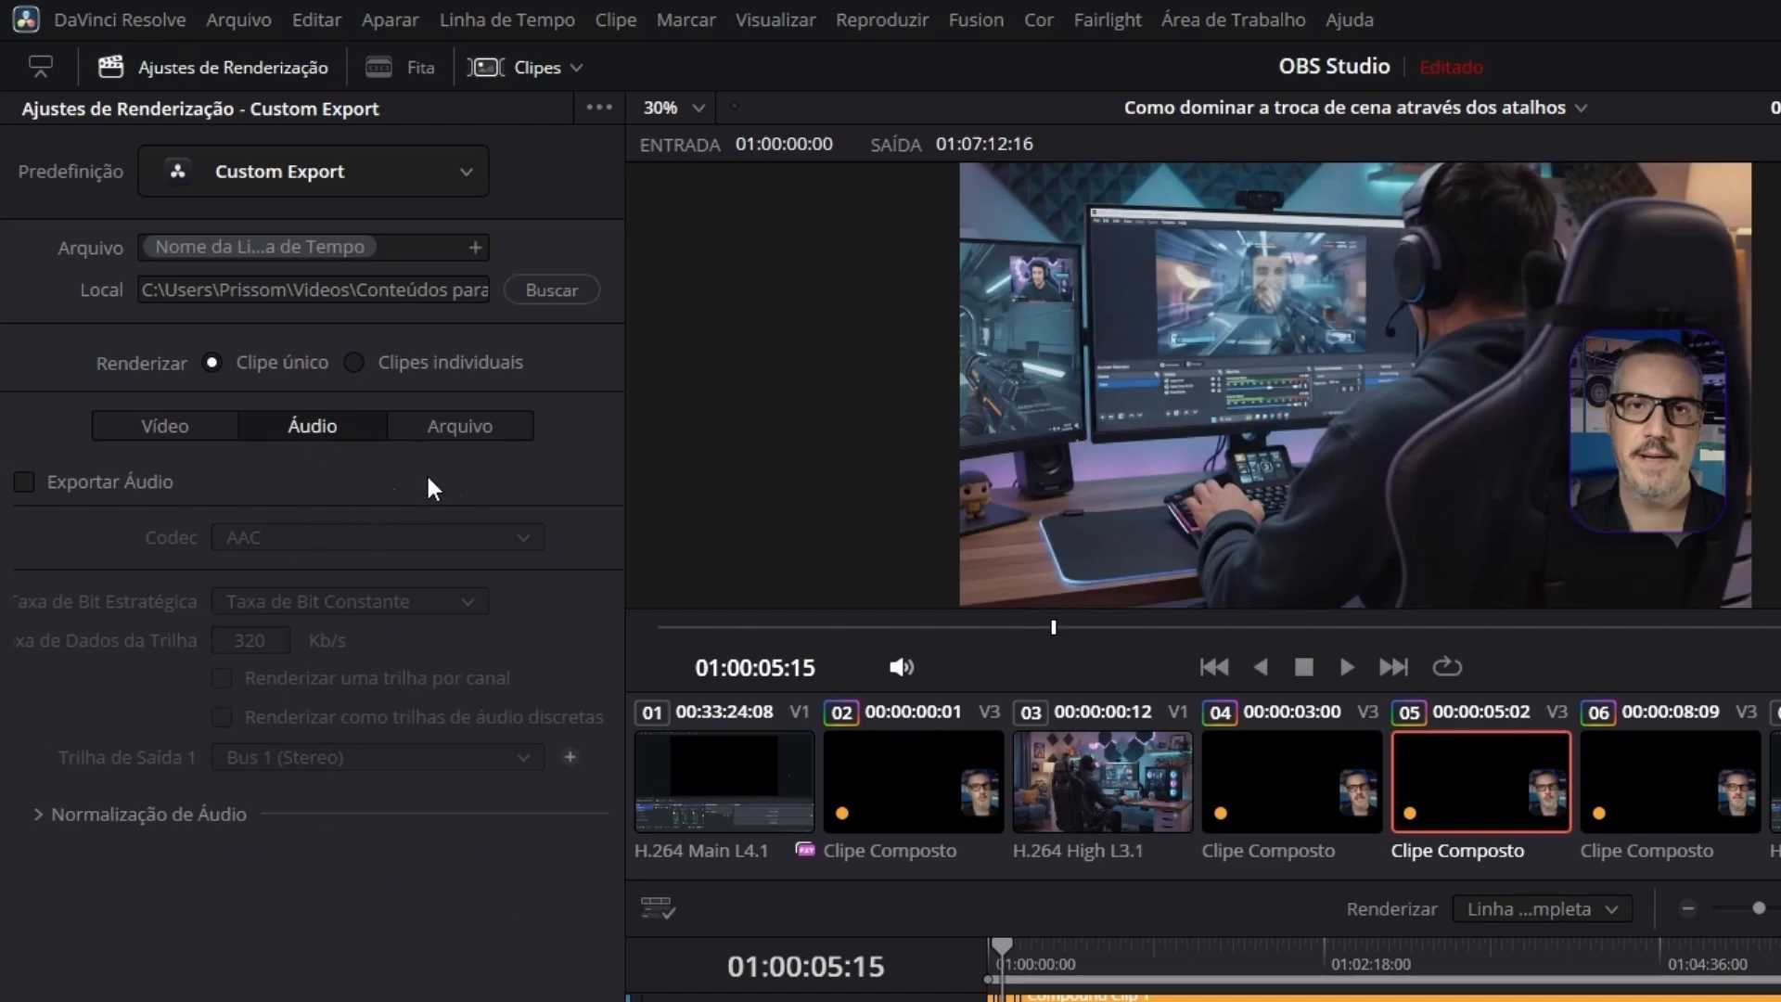
click(457, 423)
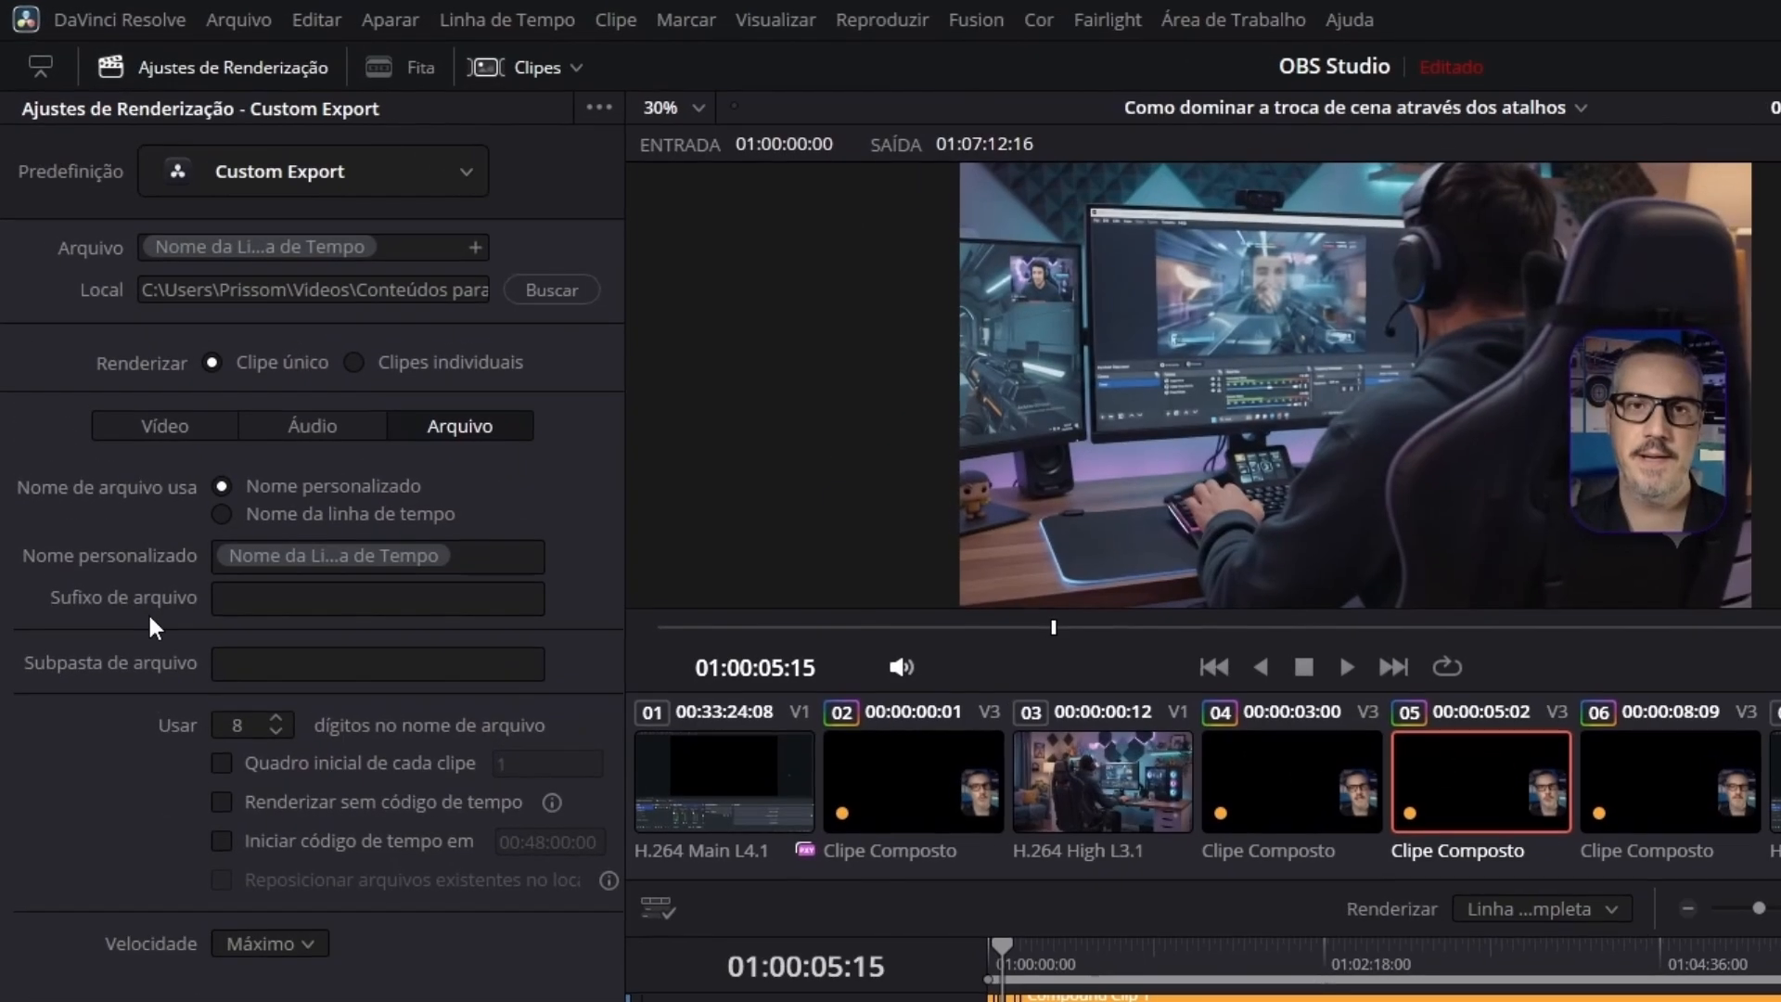
click(245, 597)
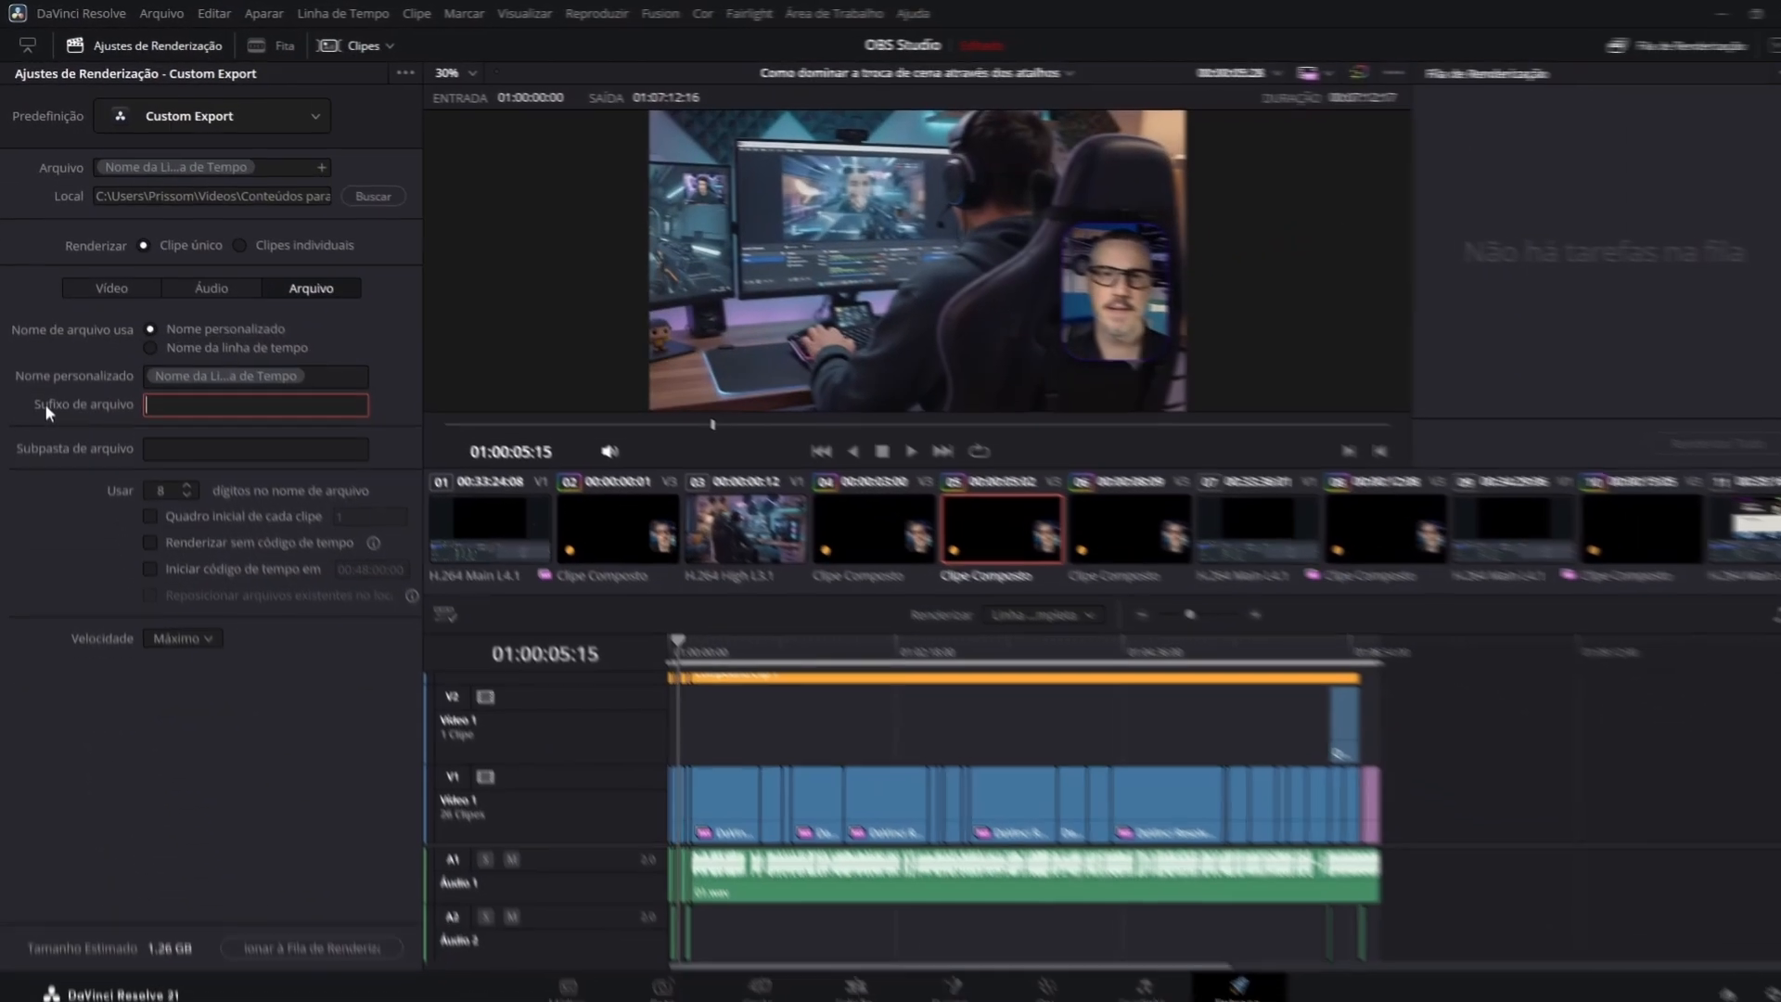
text(%)
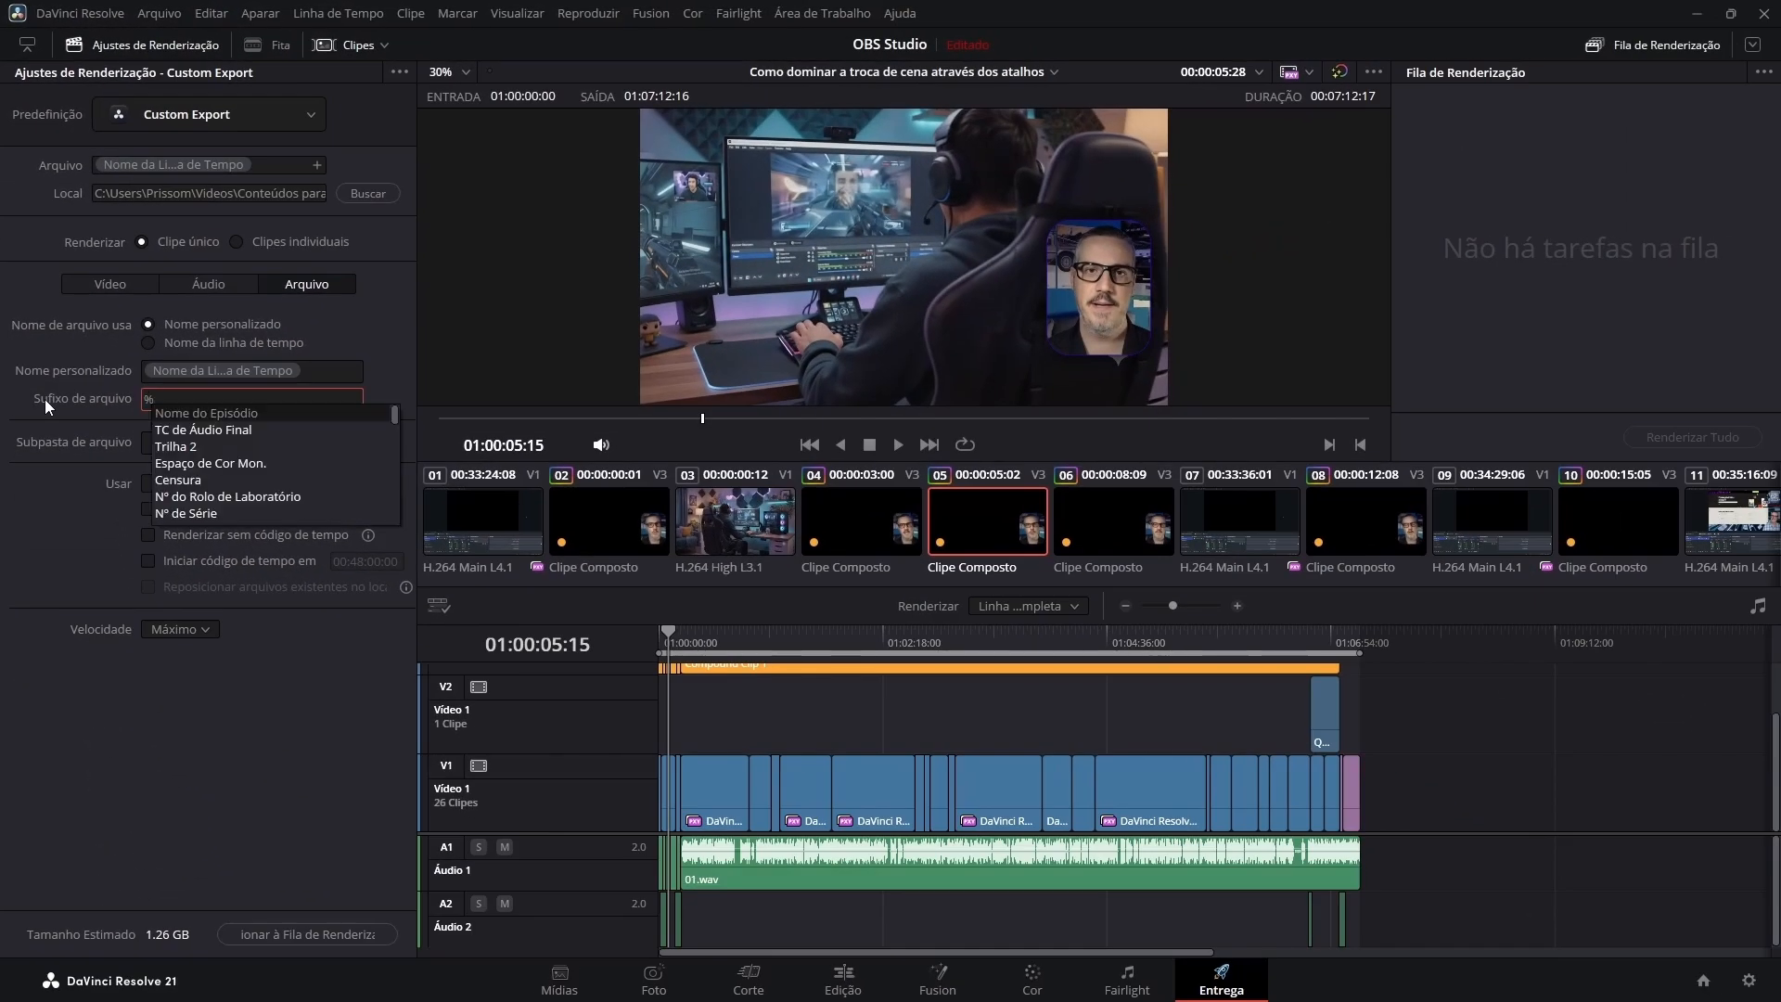
text(data)
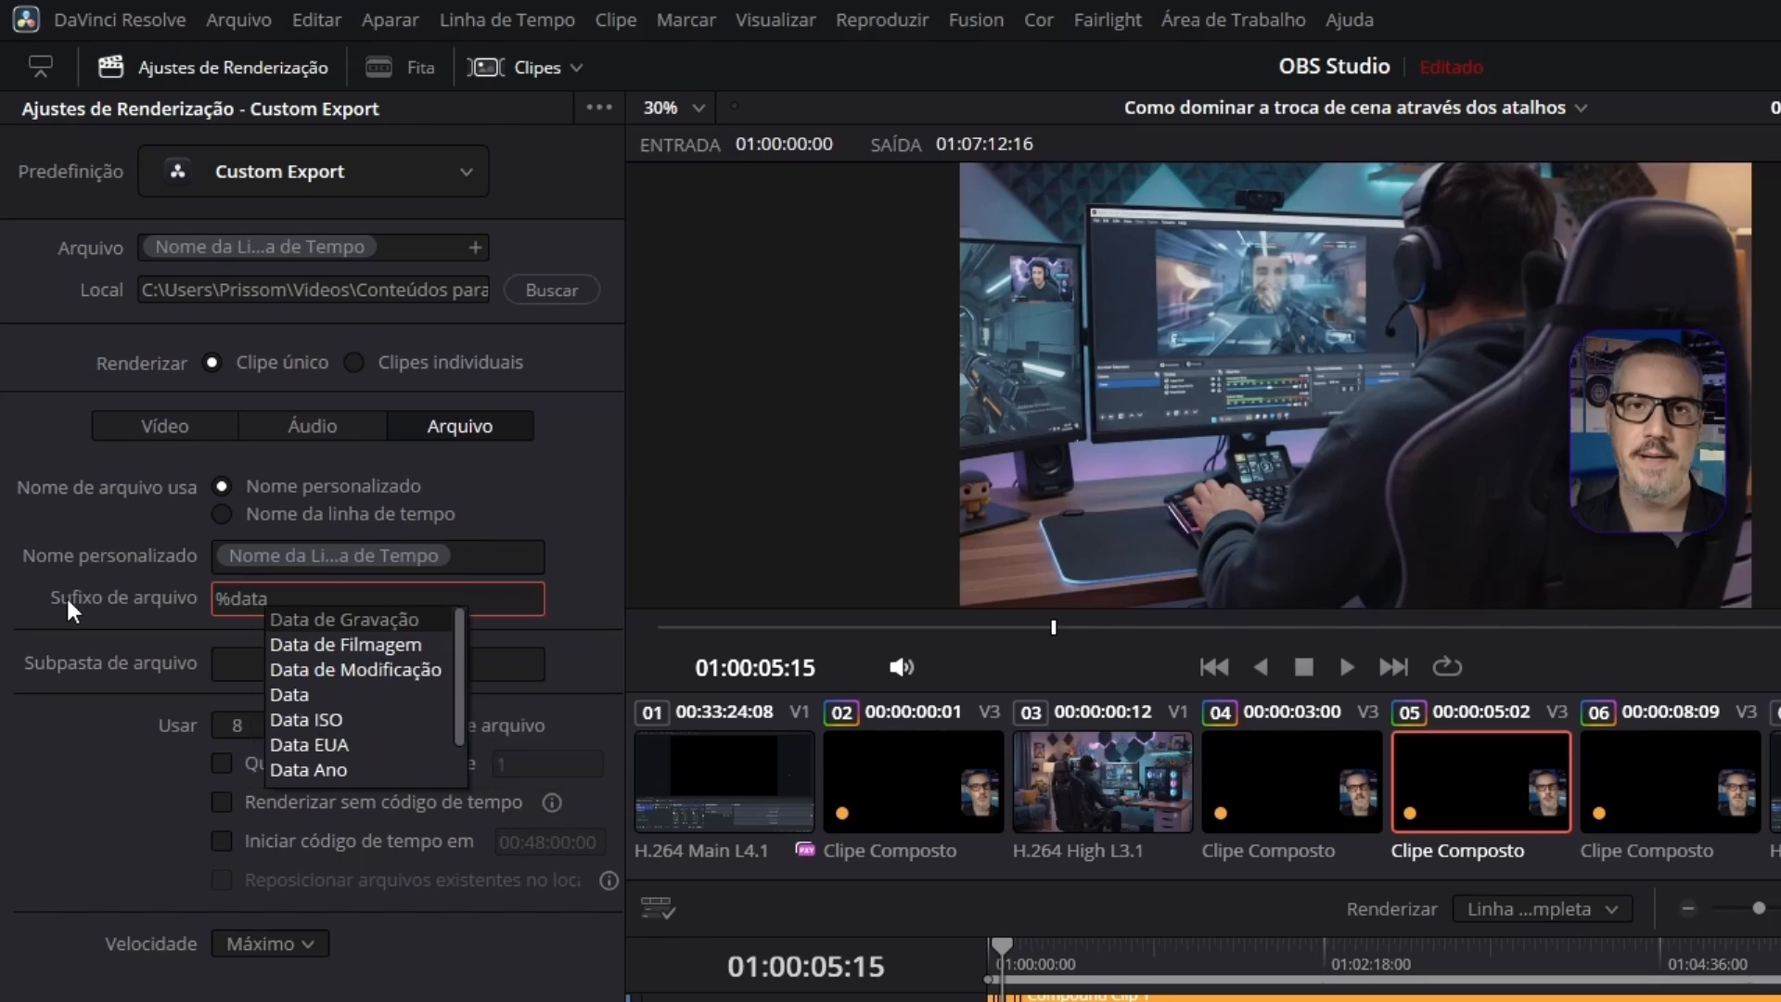
click(295, 695)
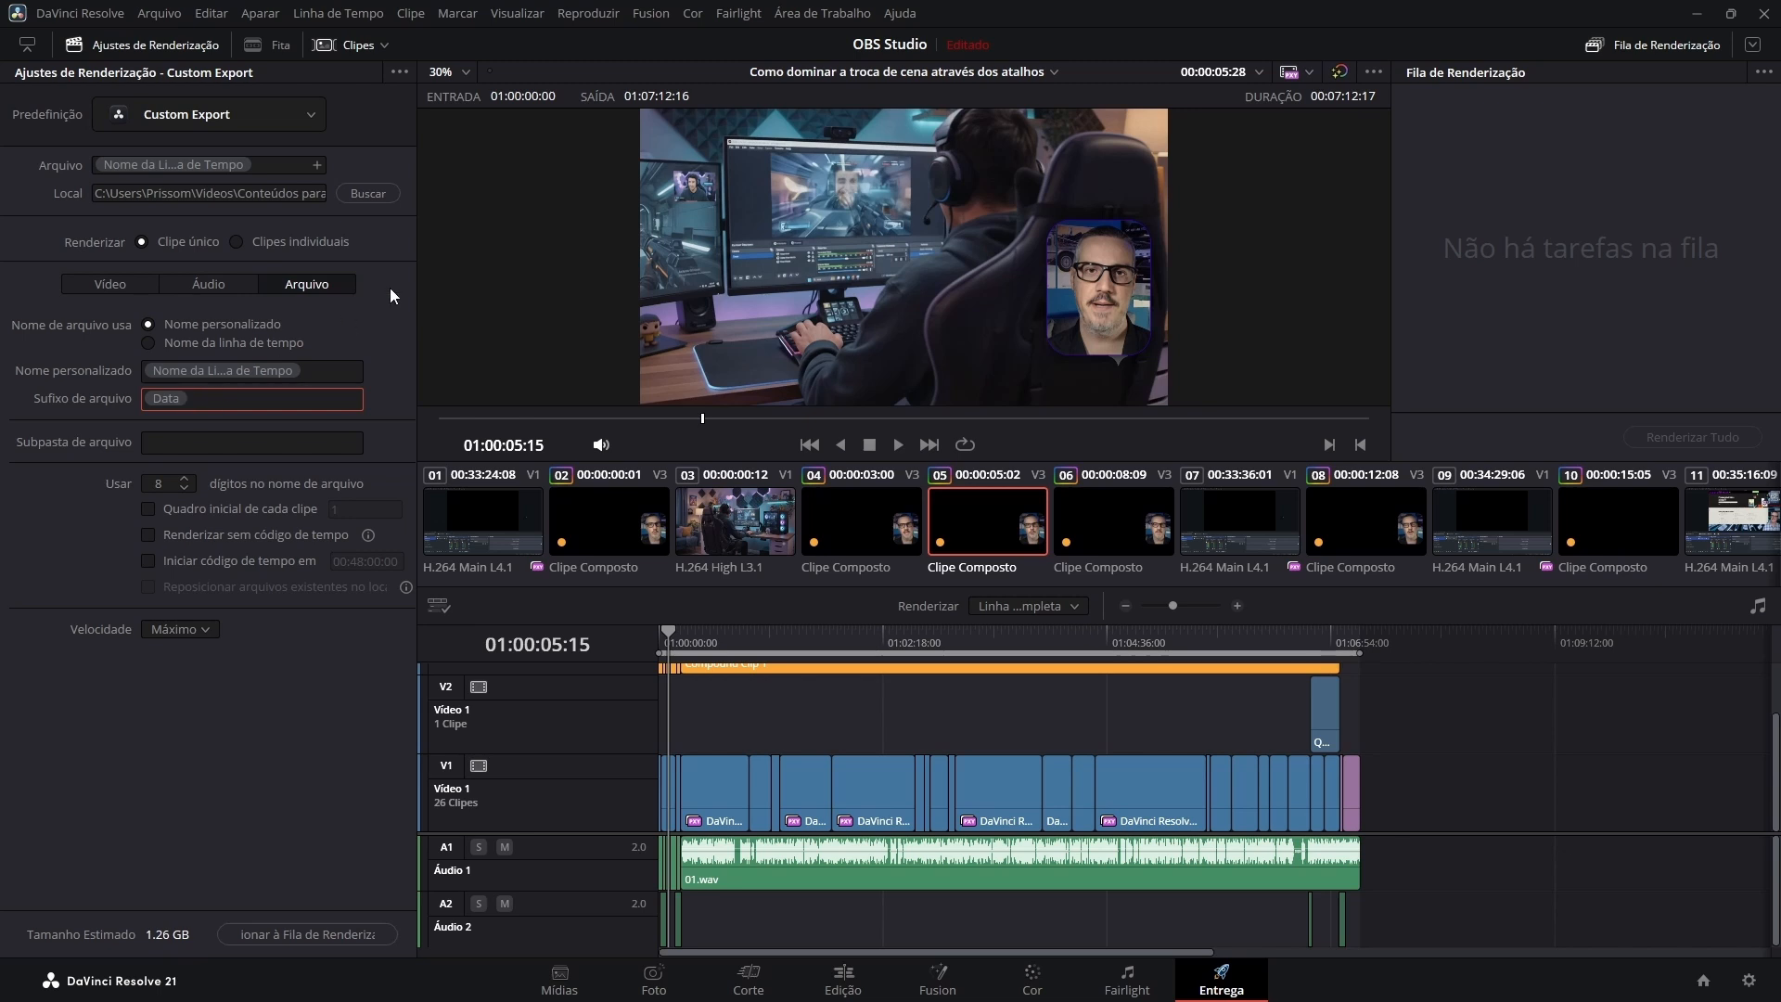
text(-)
key(Return)
Append the Horário Hora 24h and Horário Minutos variables to the file suffix, separated by a hyphen.
text(%)
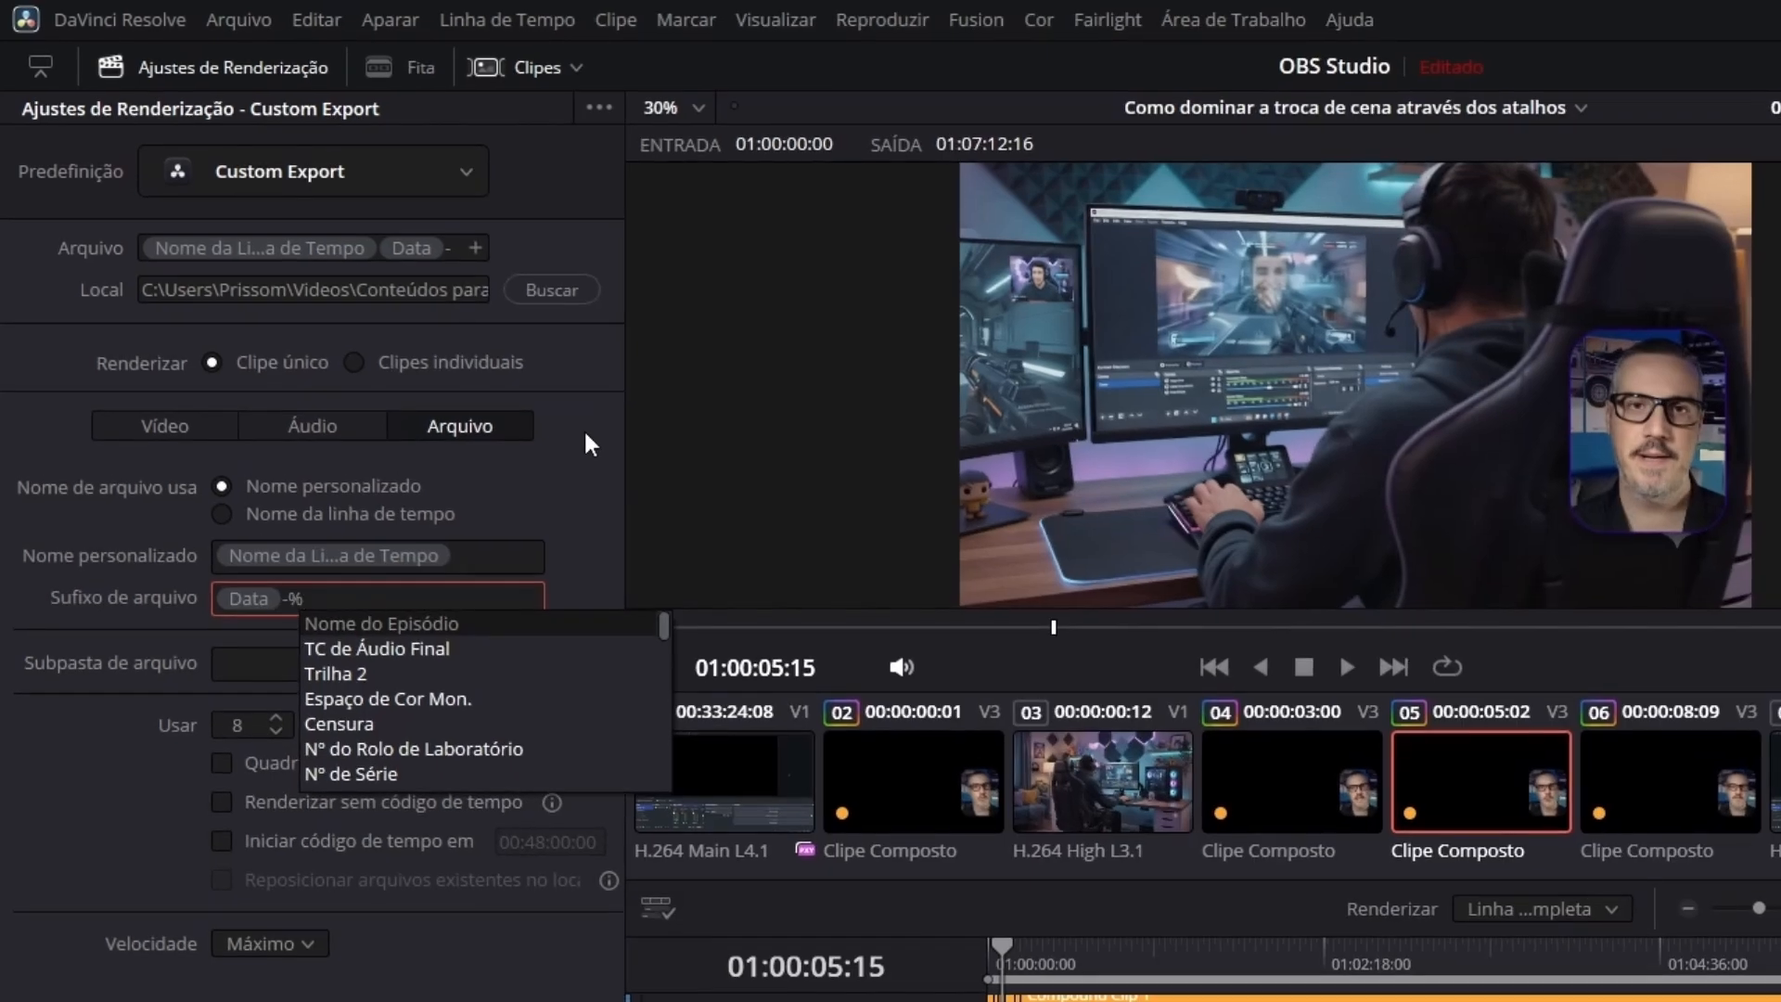
text(hora)
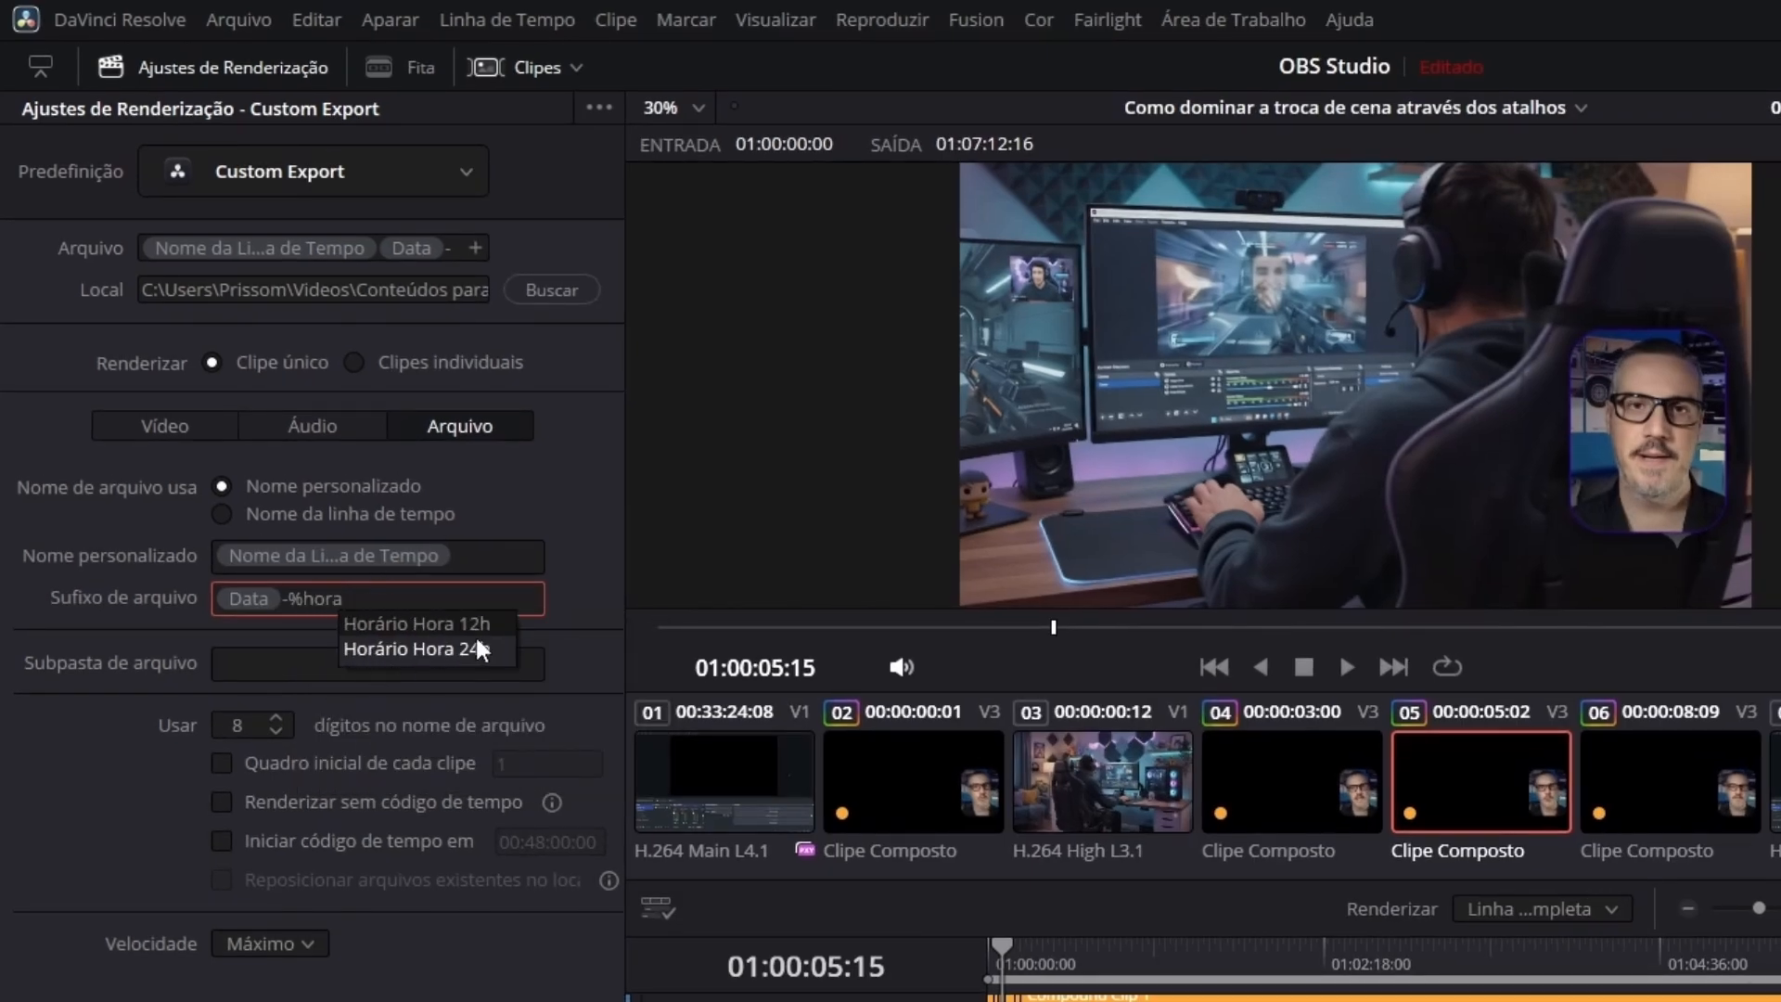
click(425, 653)
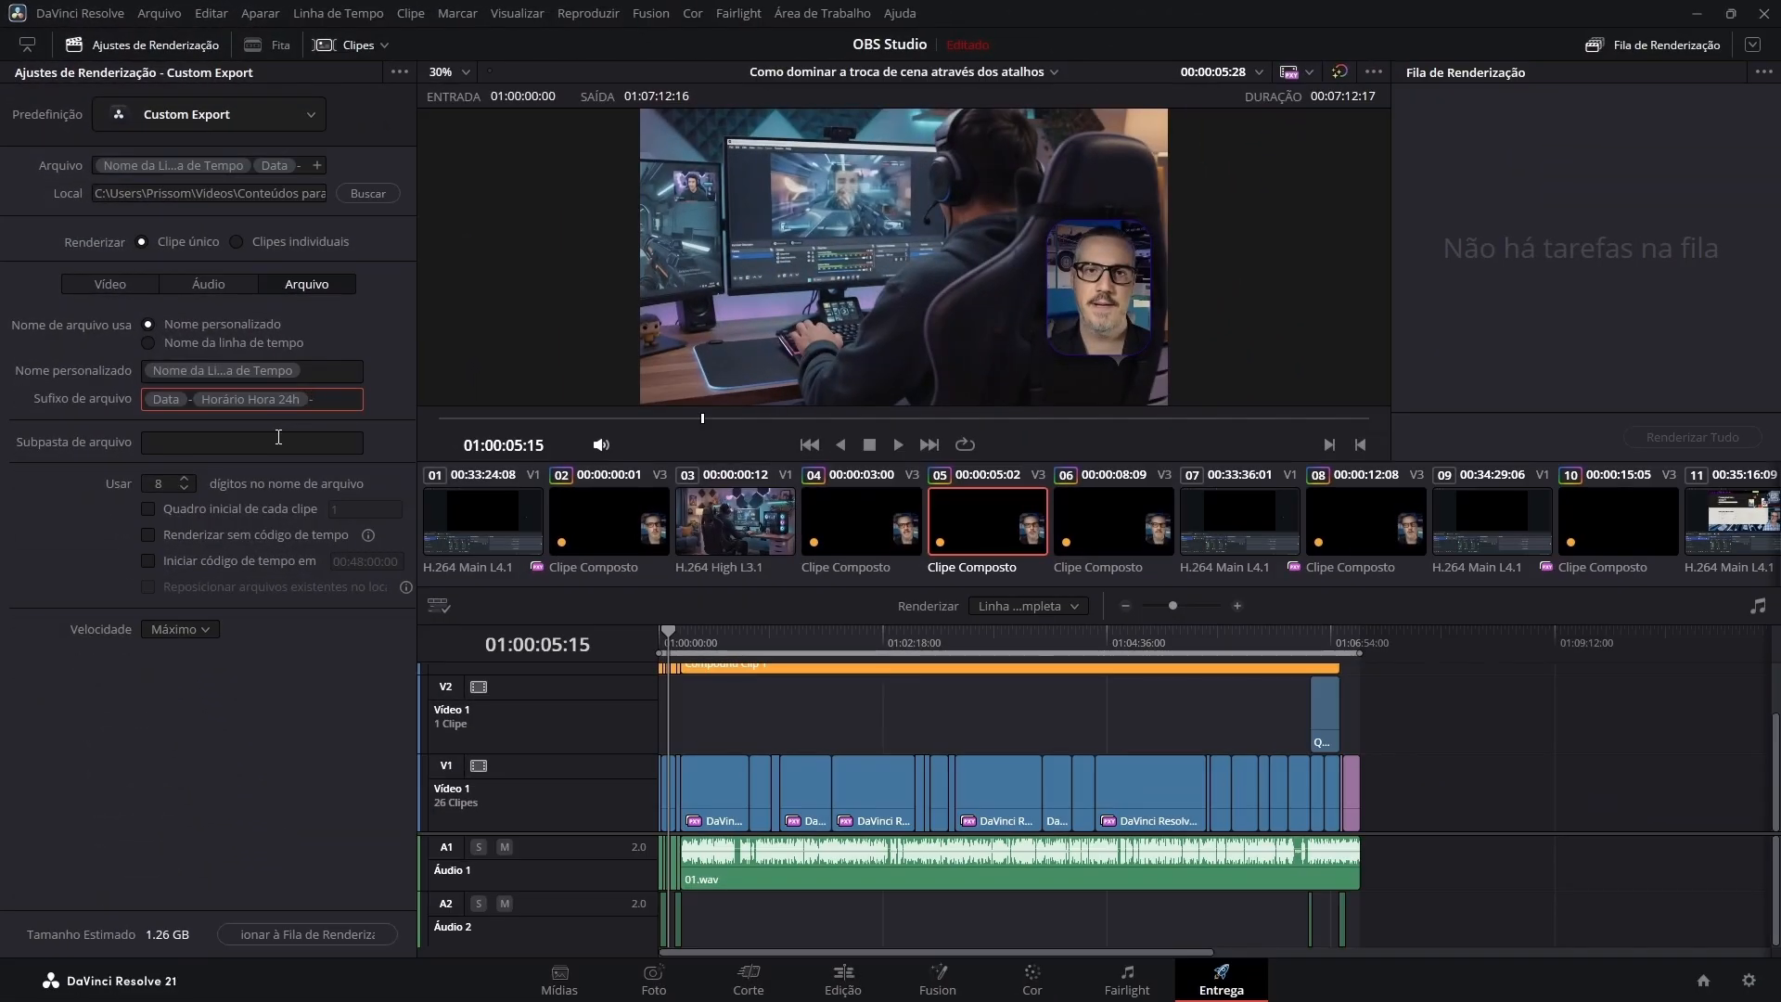
text(%)
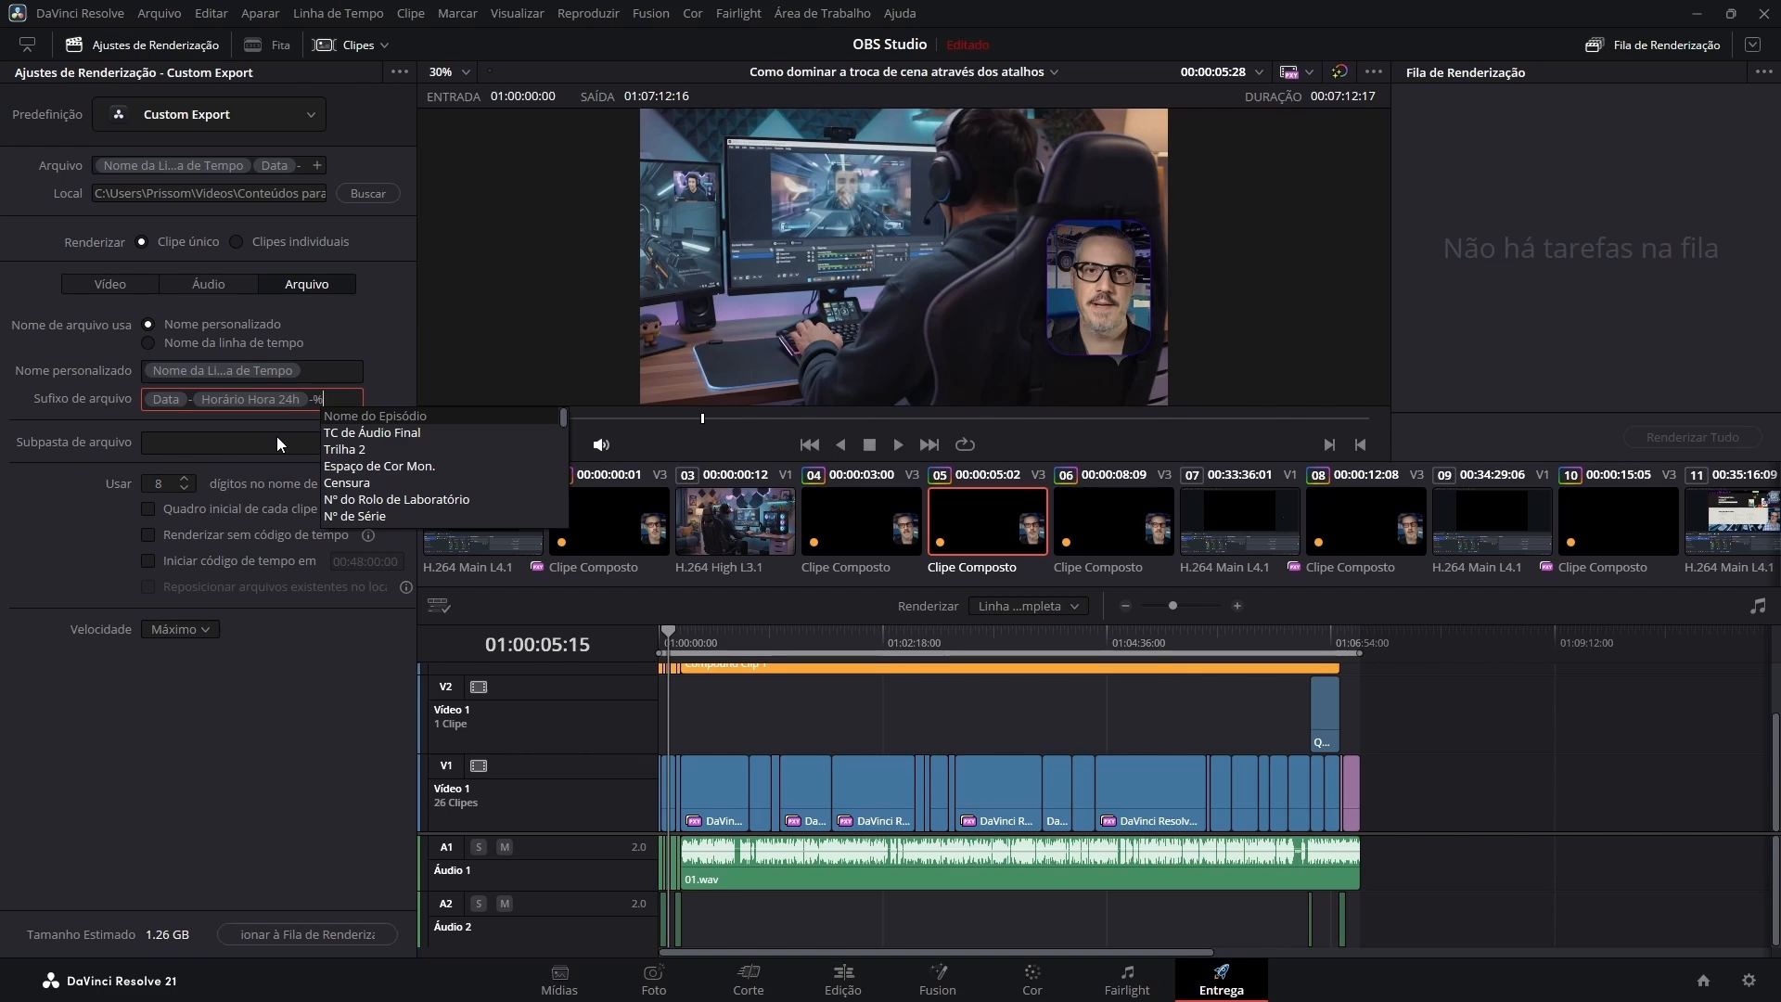
text(horário)
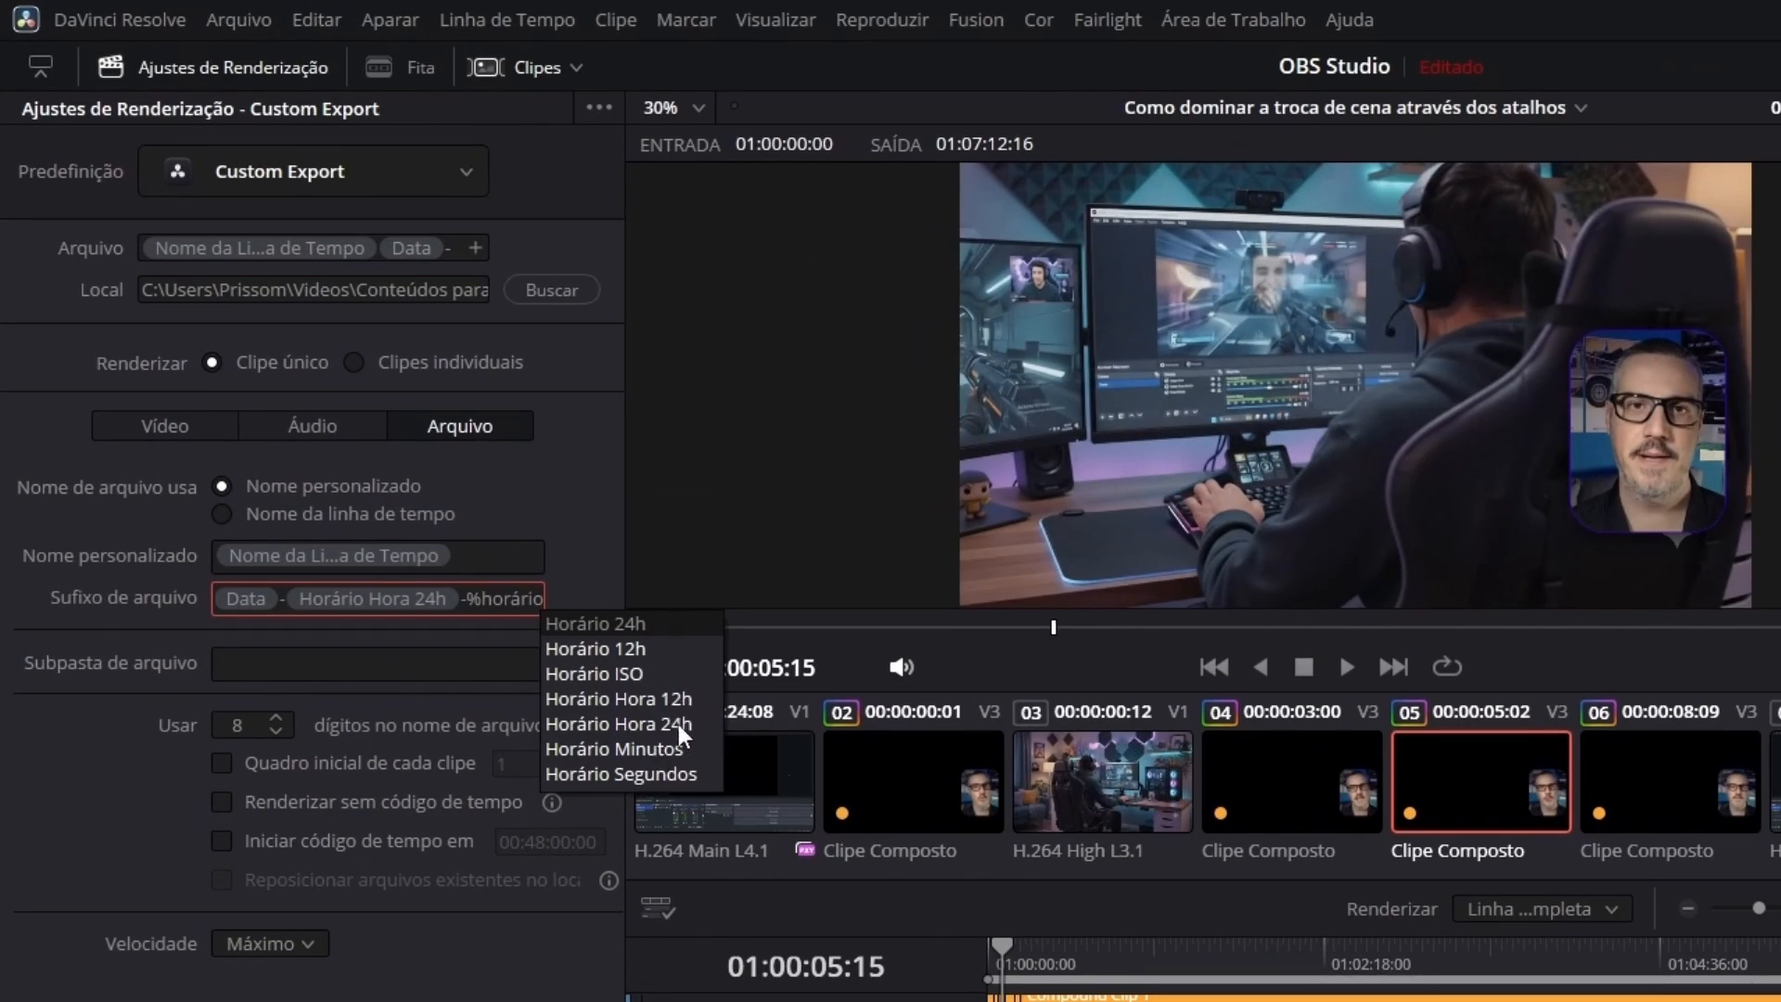
click(627, 749)
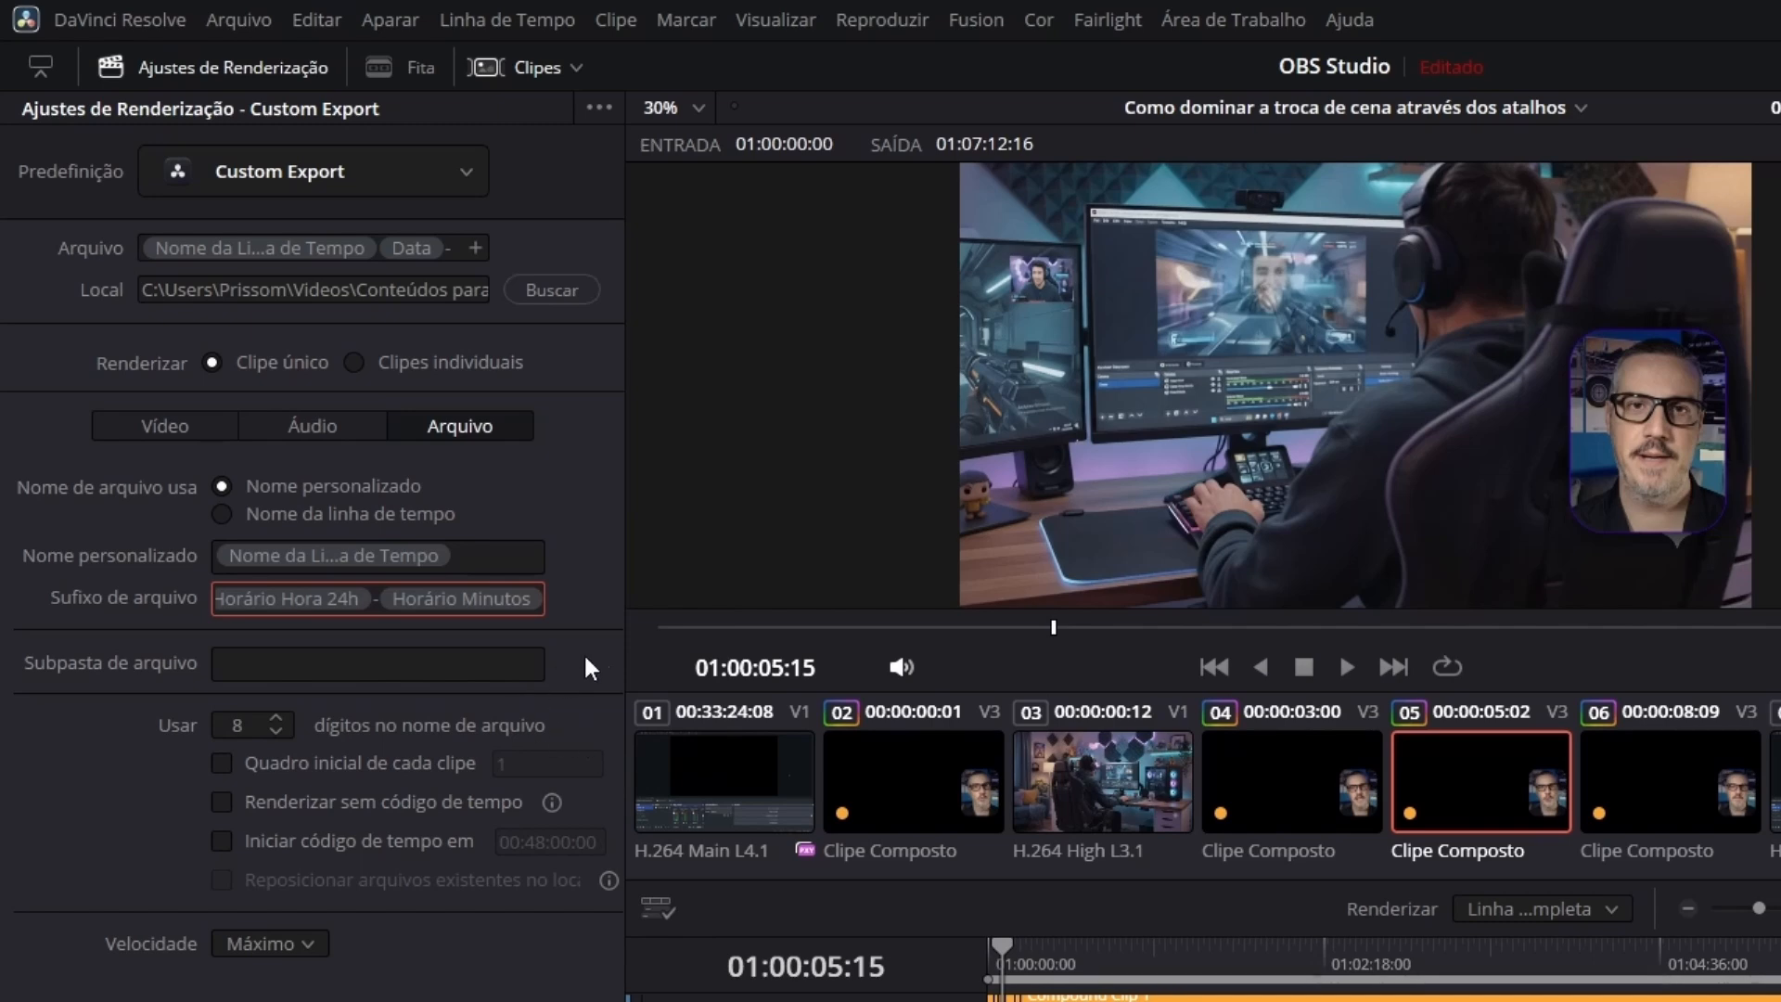
Append a hyphen and the Horário Segundos variable to the end of the file suffix.
text(-)
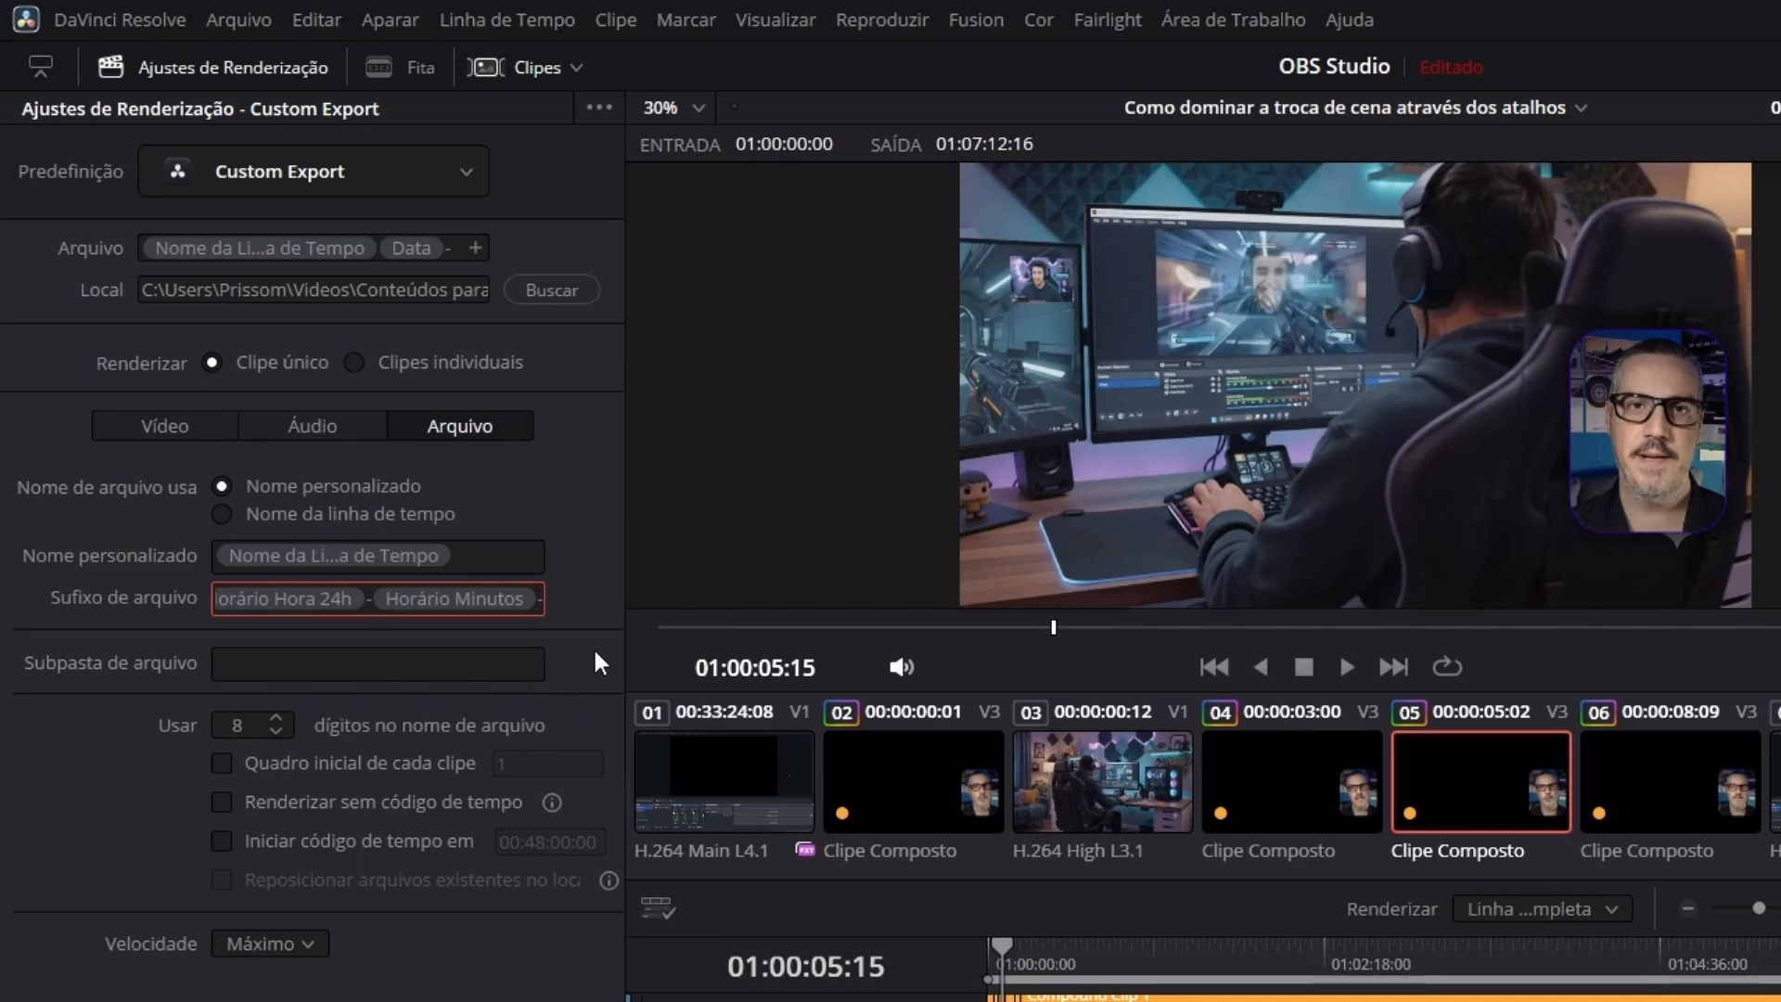
text(%horário)
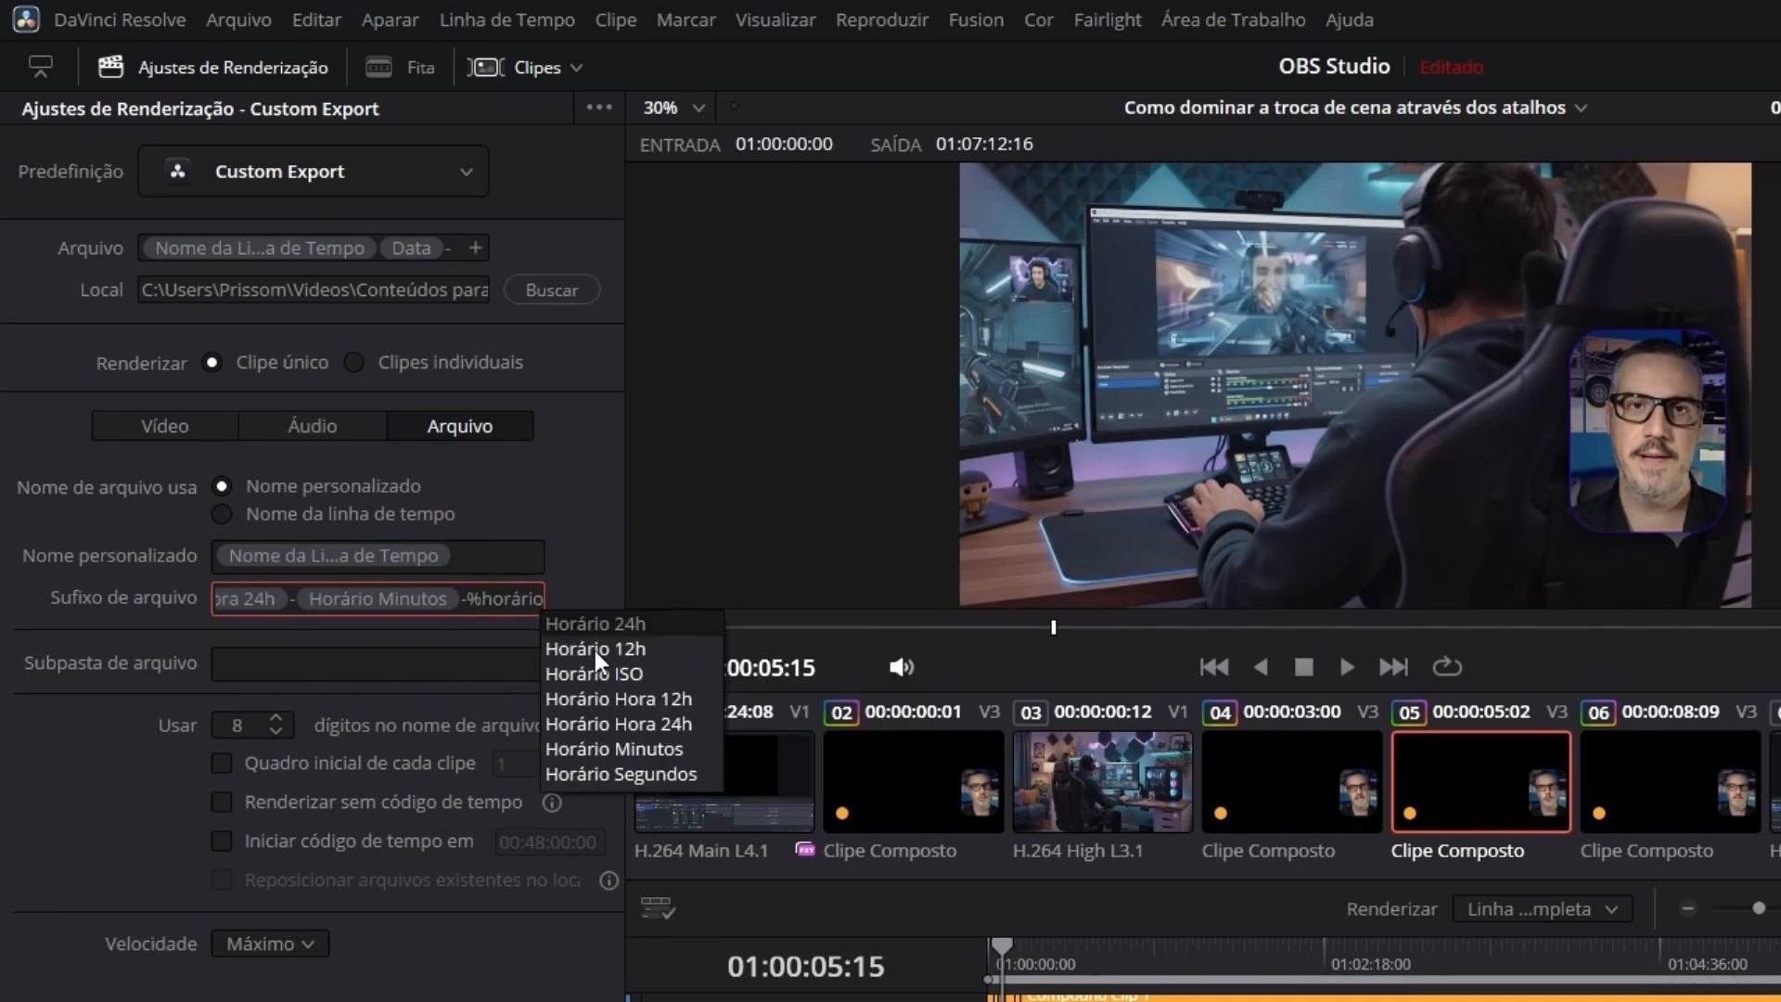
click(630, 771)
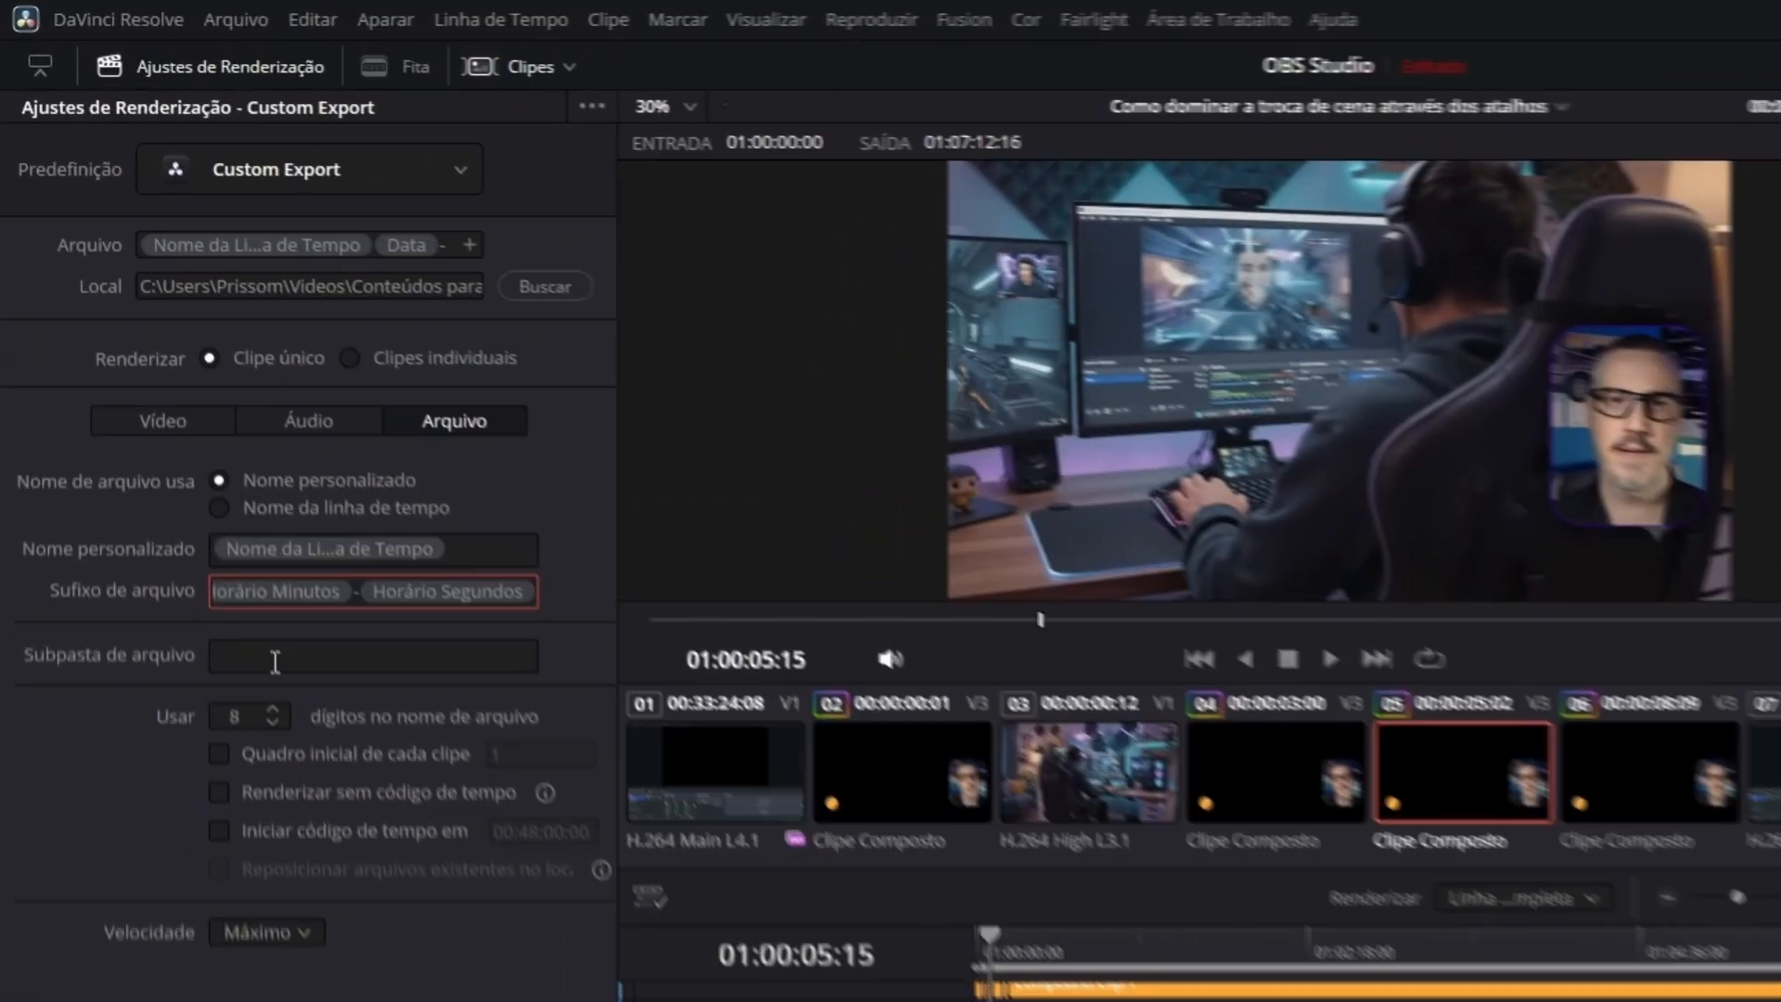
Set the render file subfolder to "Primeira Parte".
click(193, 449)
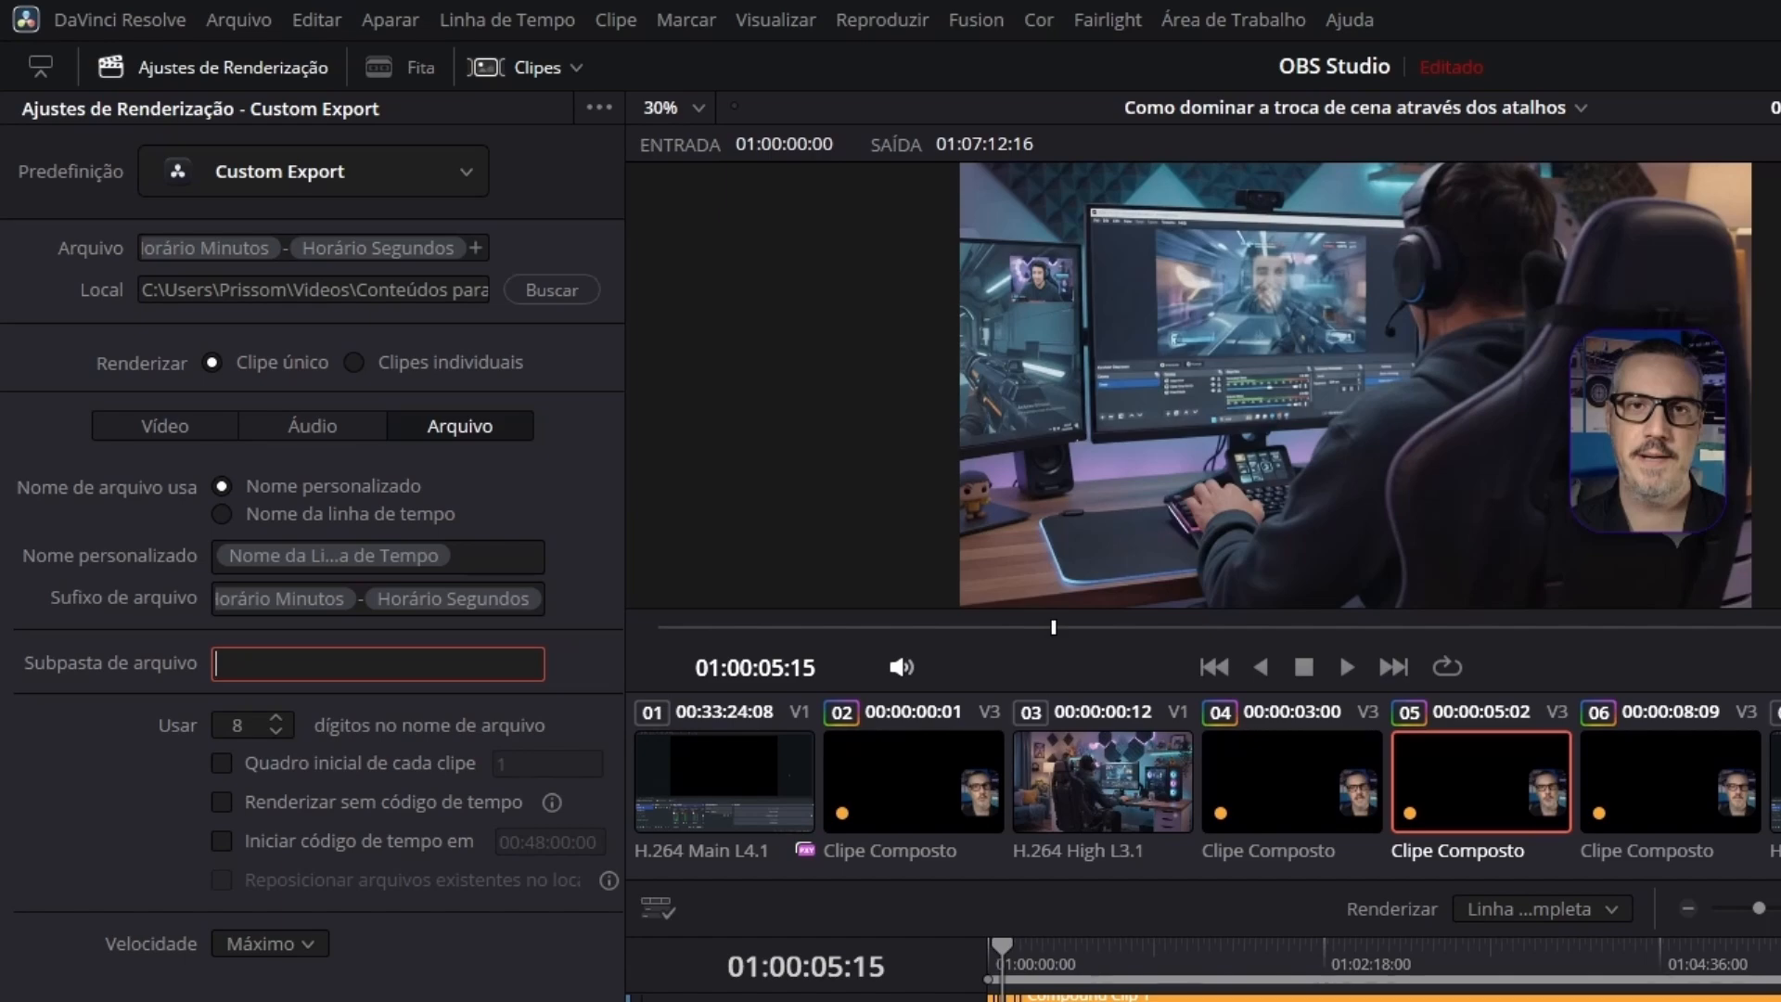
text(Primeira Parte)
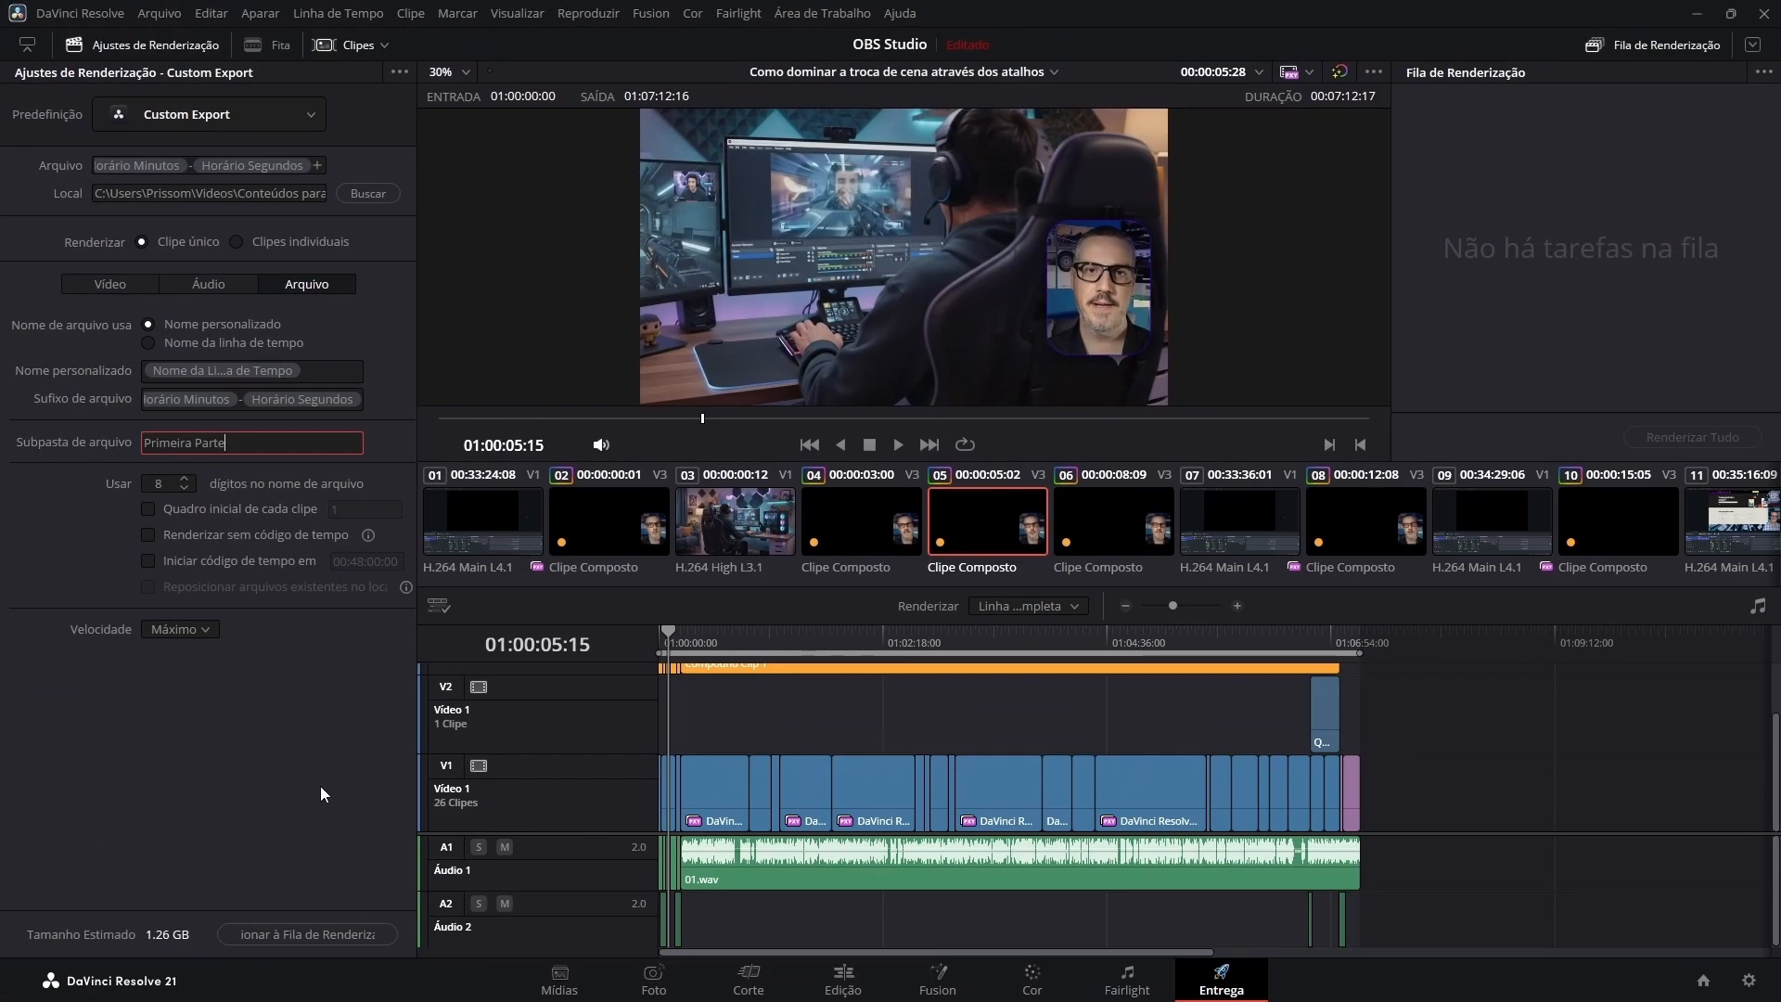
click(41, 502)
Set the render speed to 50 and add the job to the render queue.
click(205, 634)
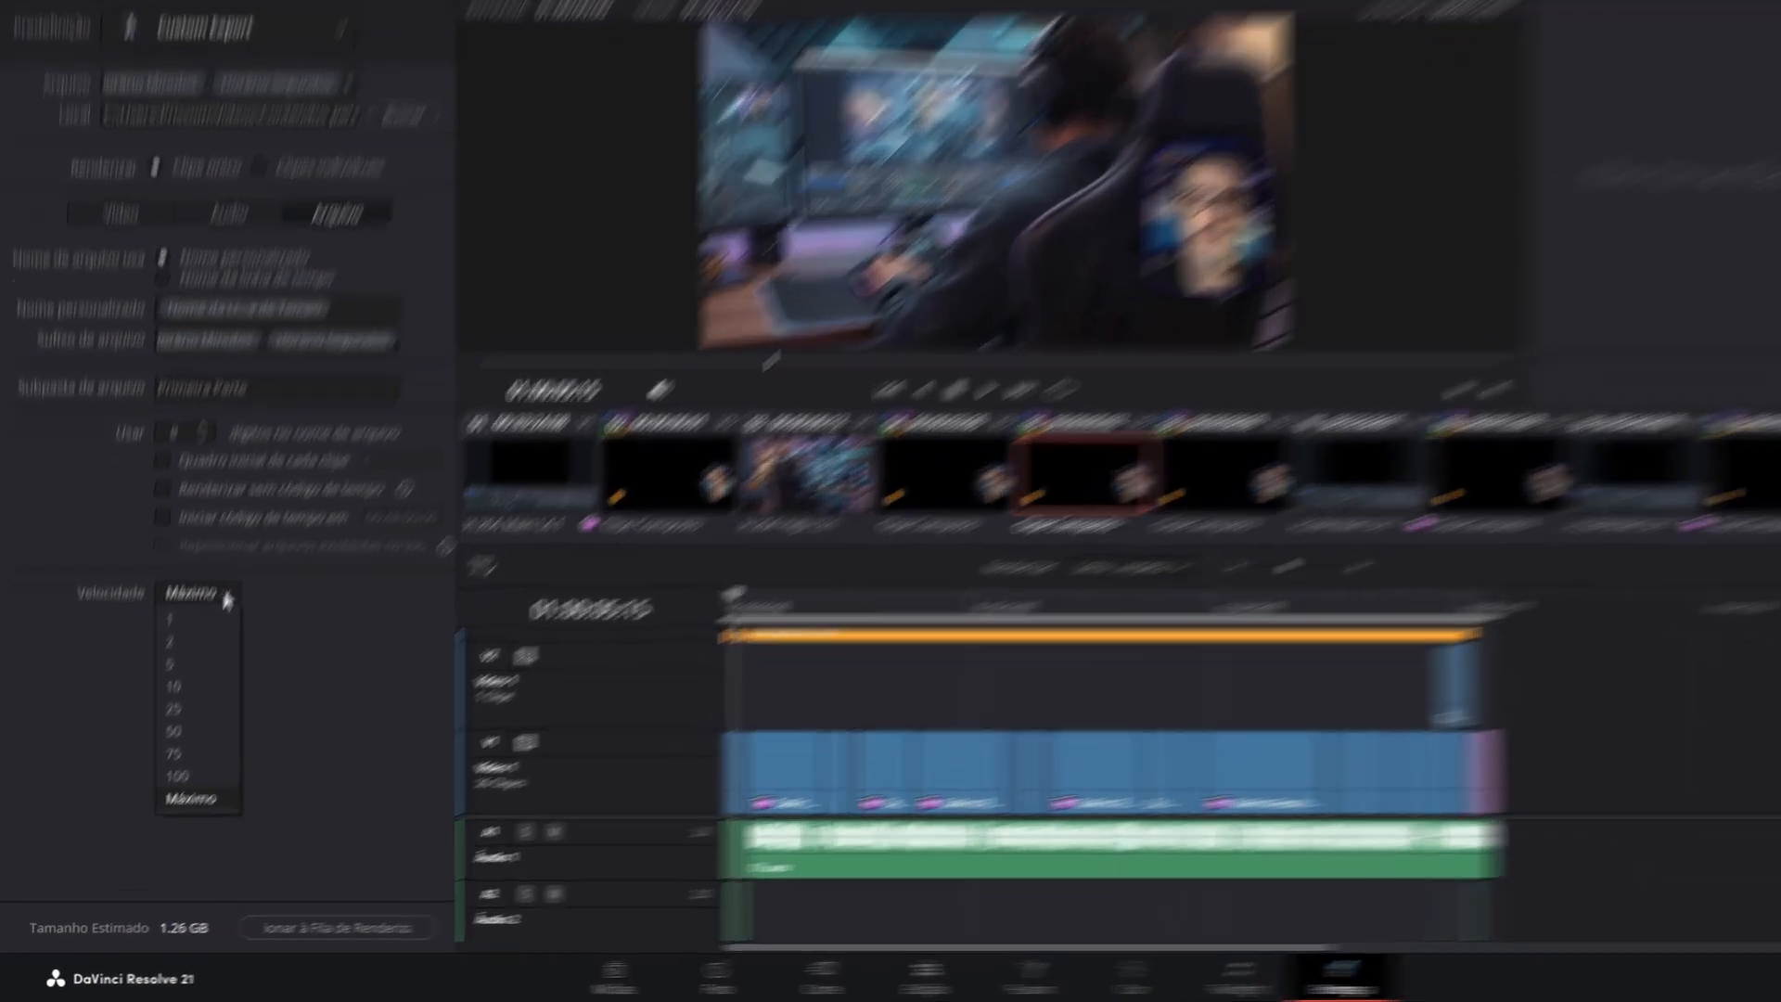
click(169, 758)
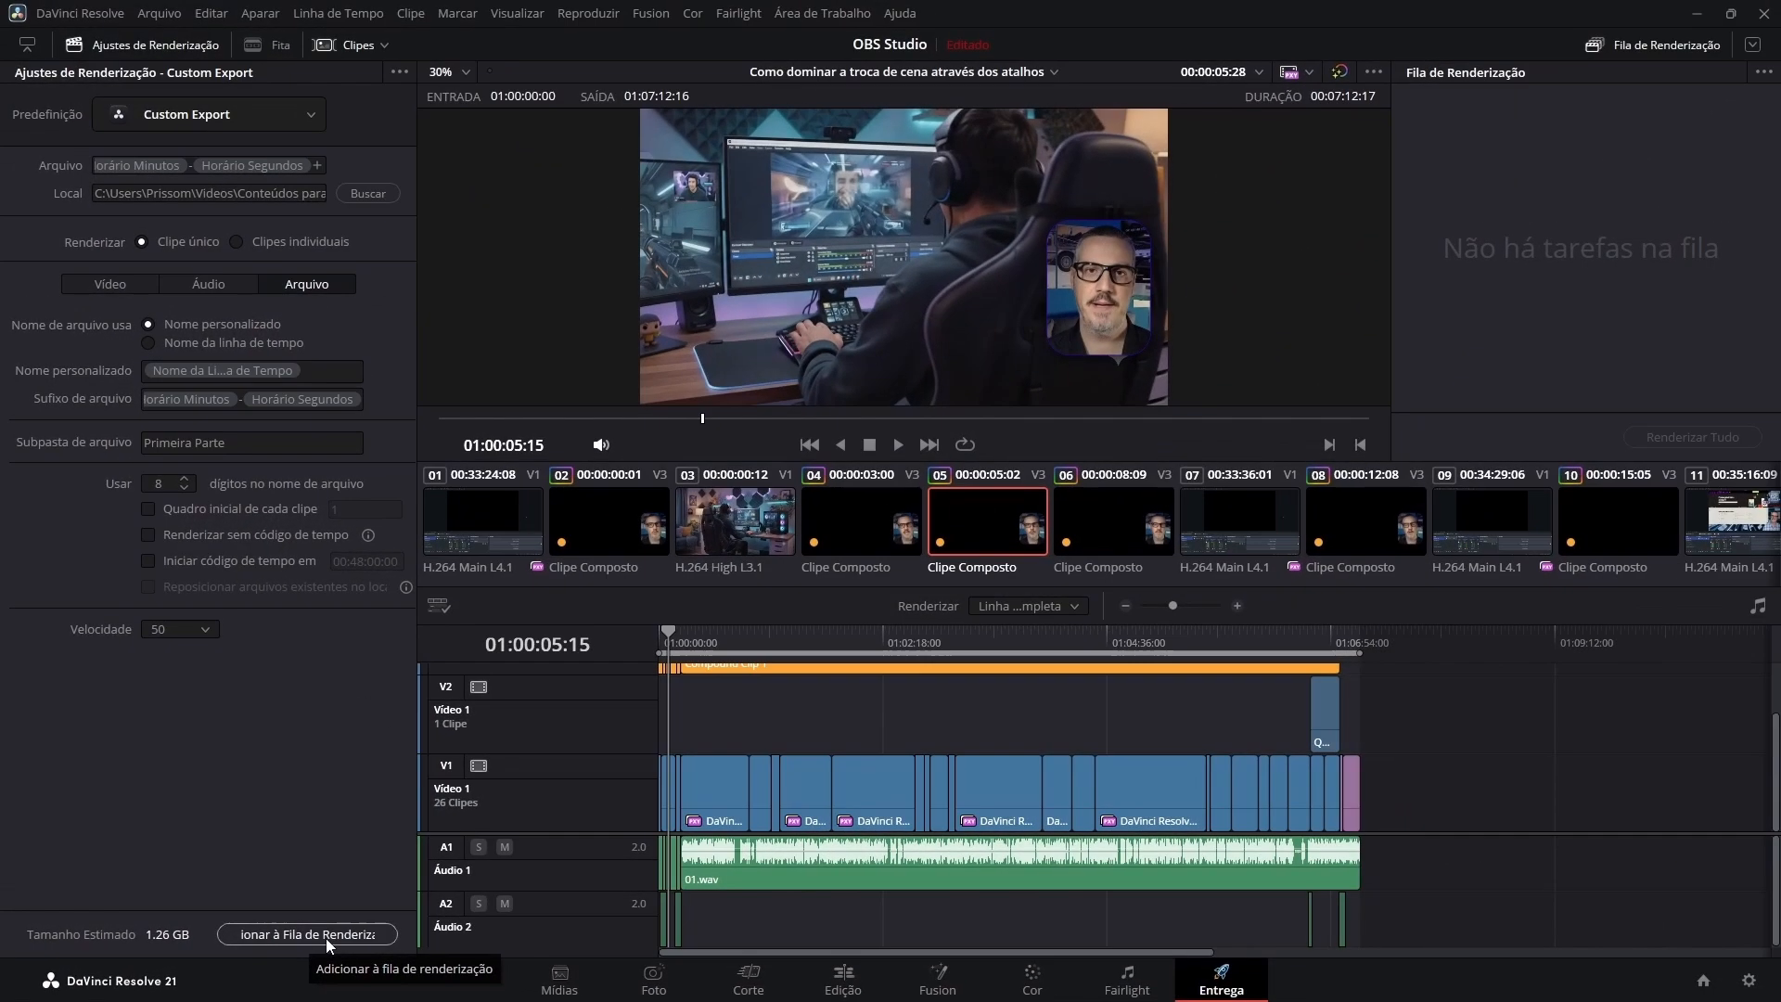
click(408, 923)
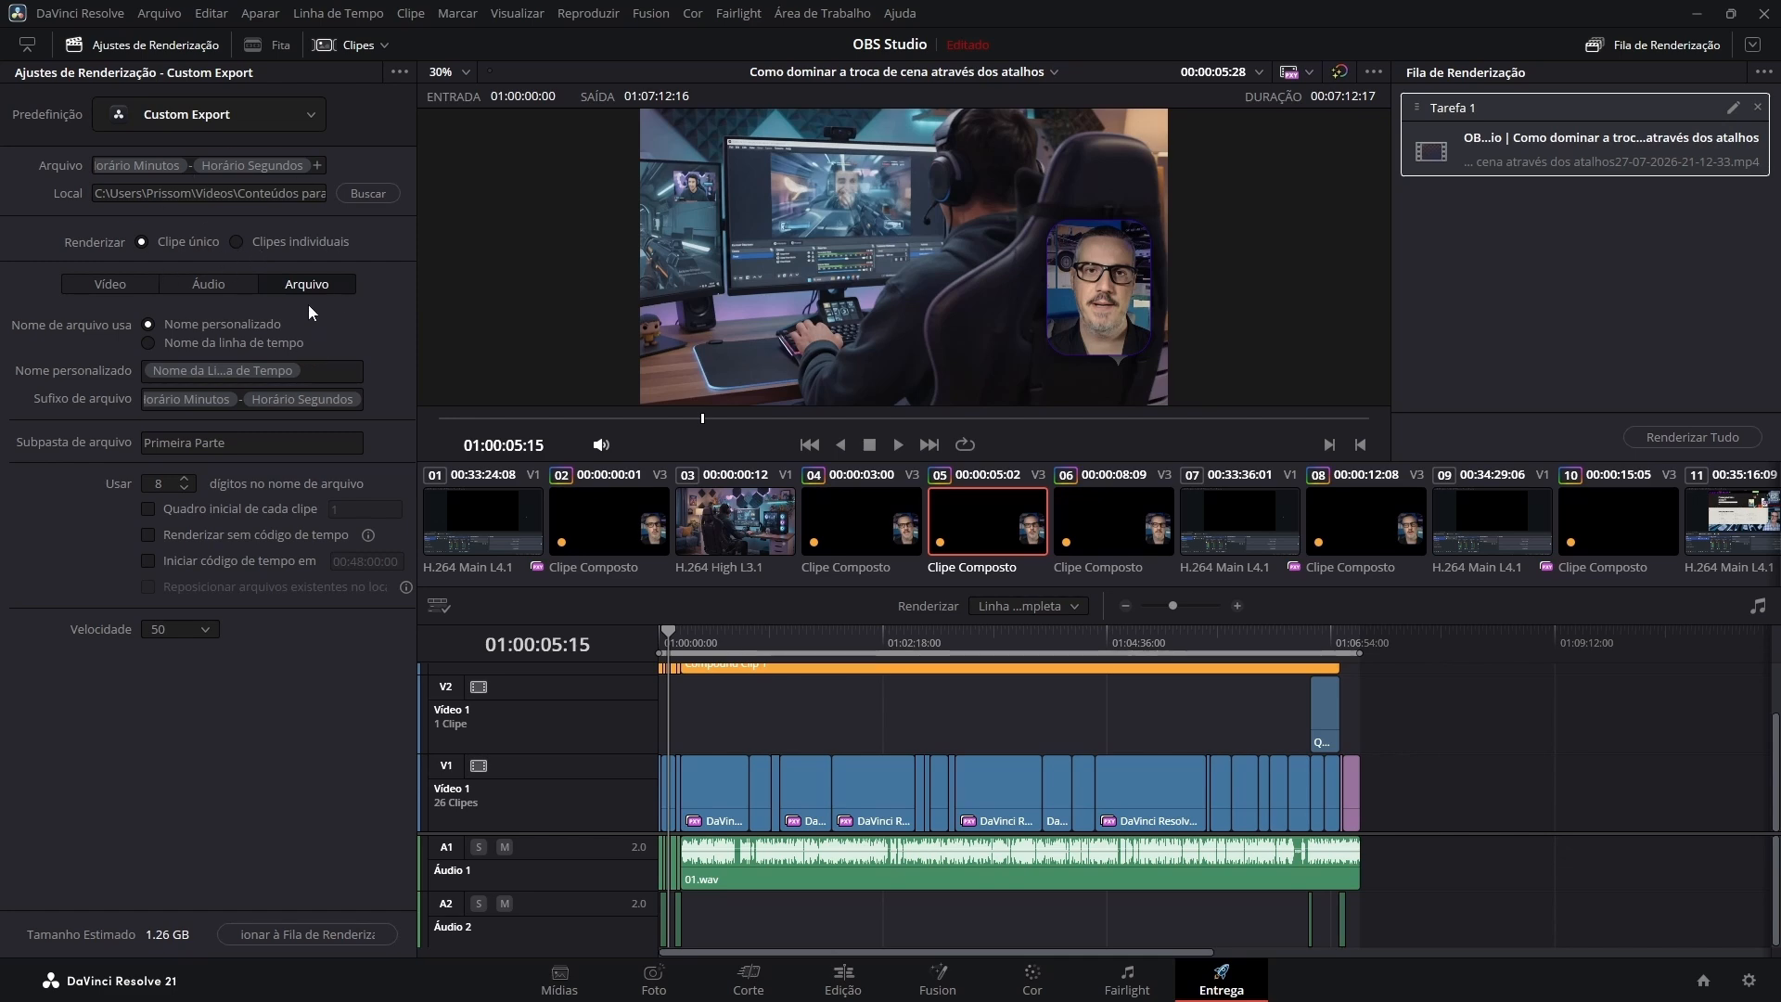
Save the current render settings as a new preset named "Youtube" and add it to quick export.
click(397, 71)
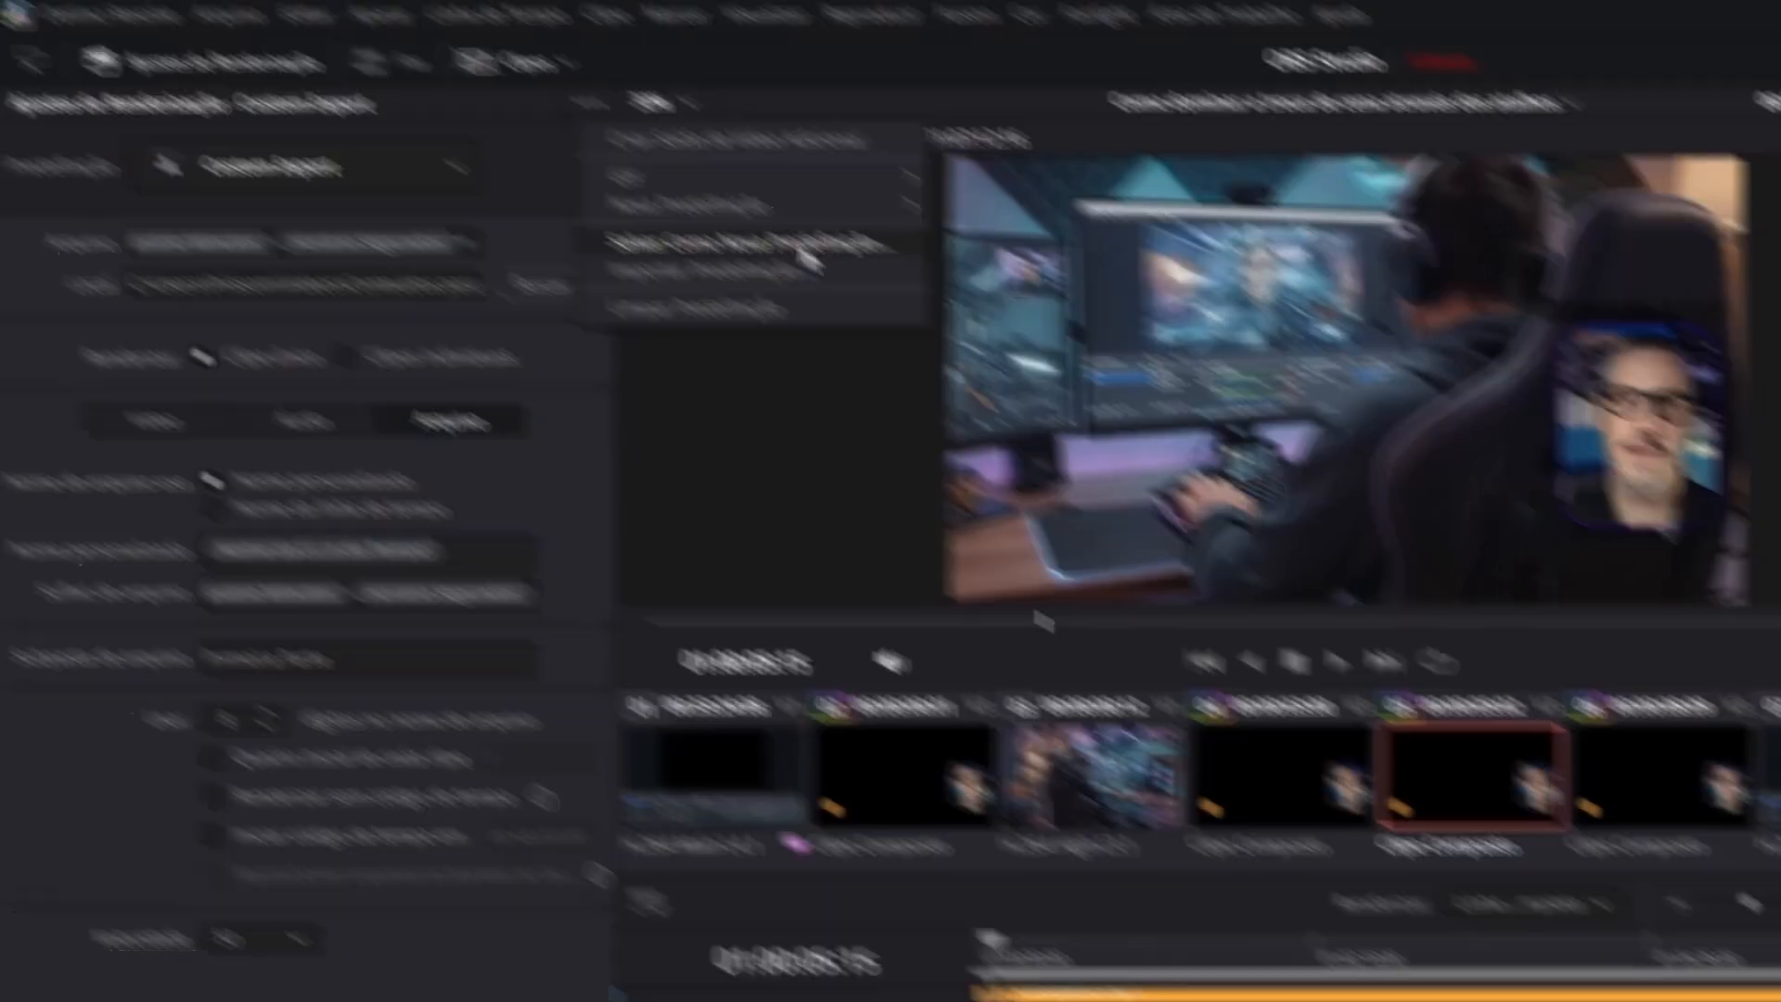
click(805, 254)
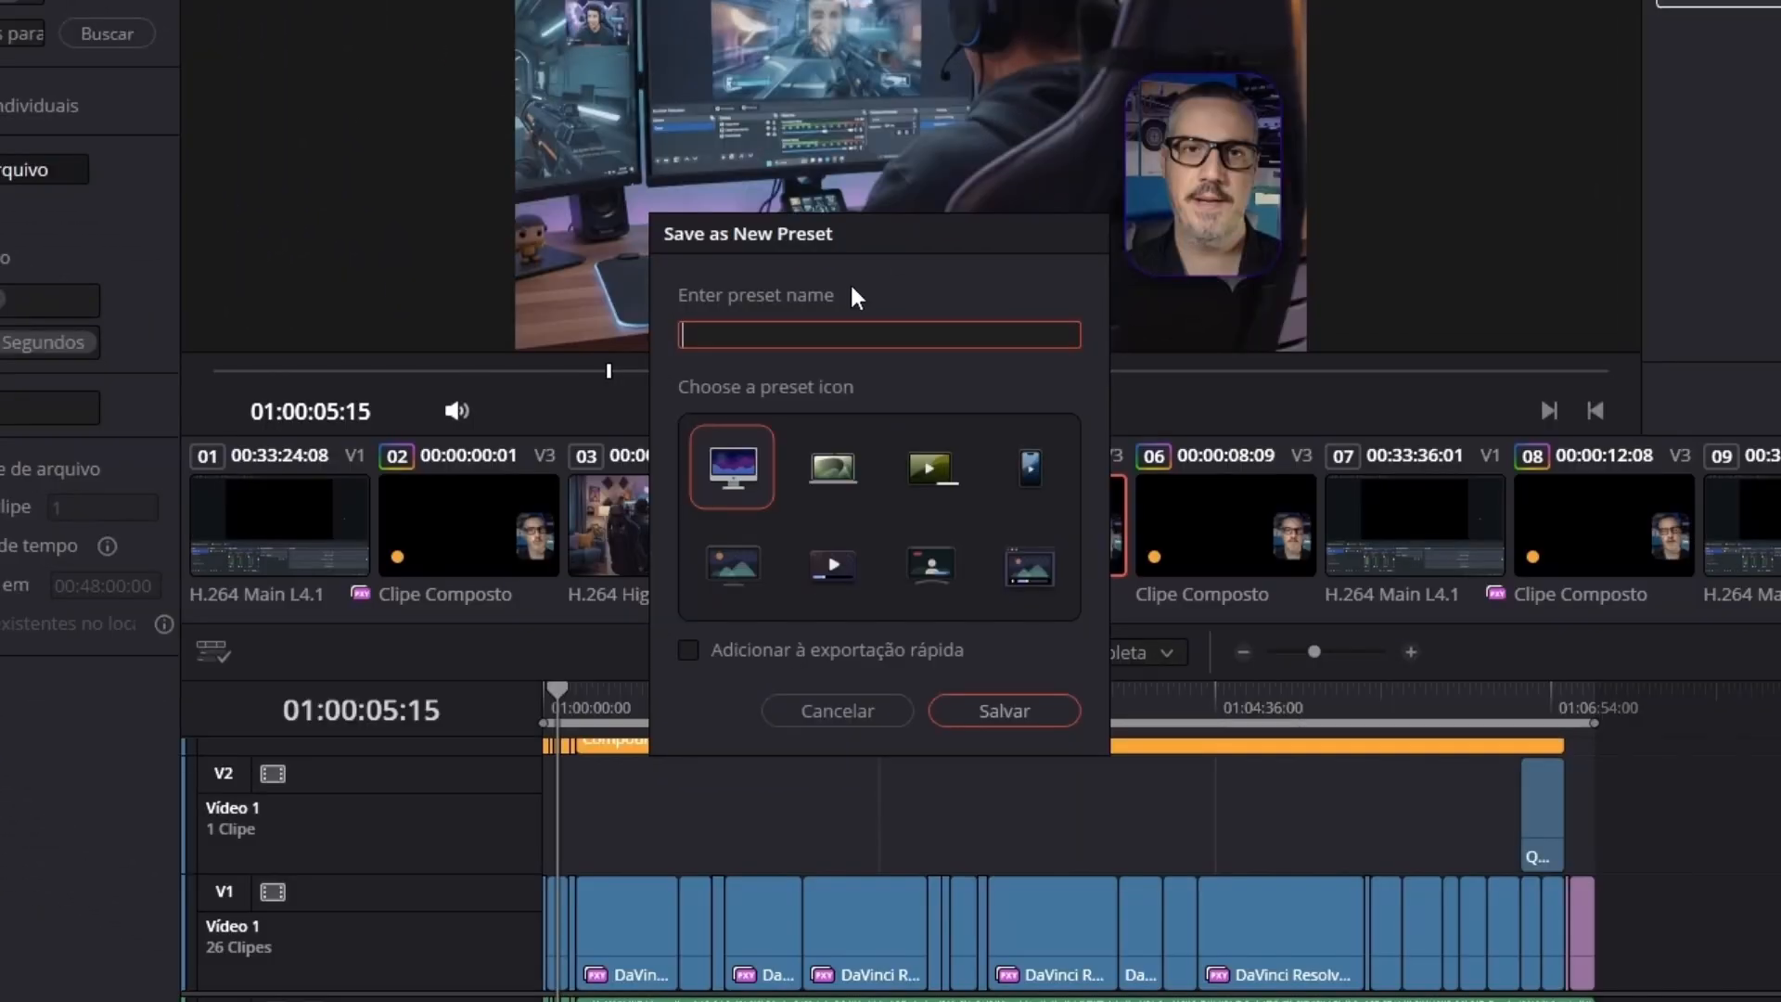
text(Youtube)
click(693, 650)
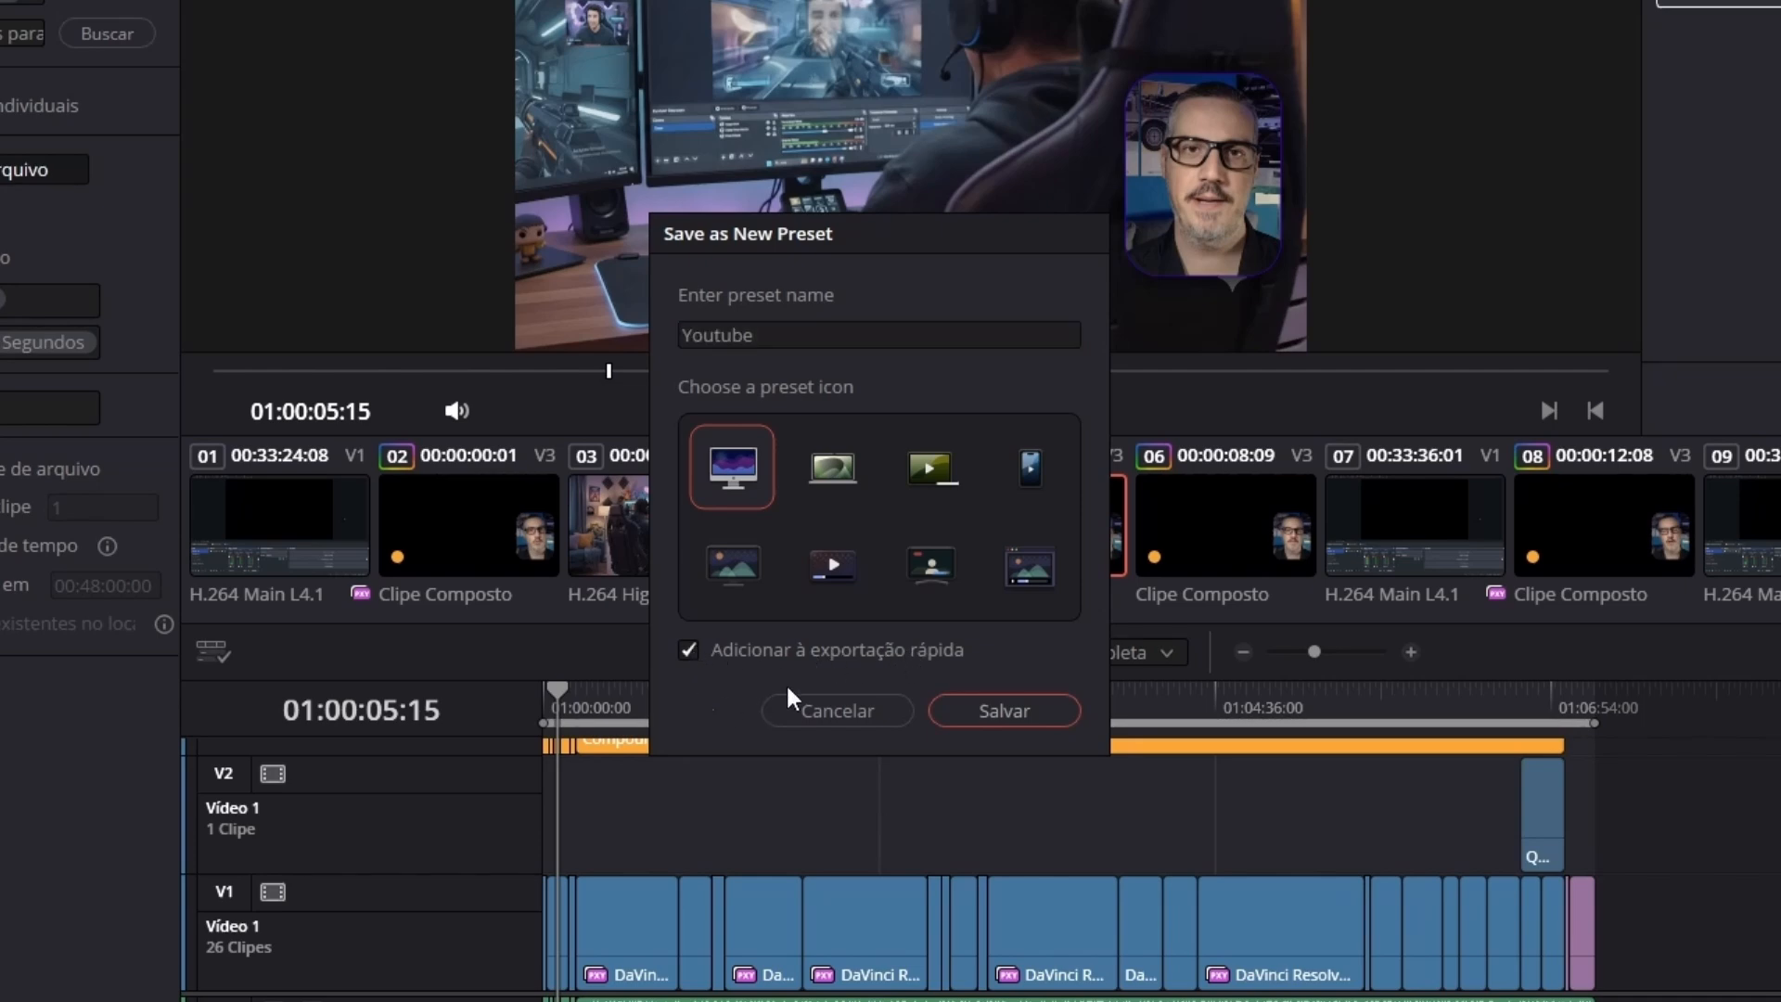
click(1003, 710)
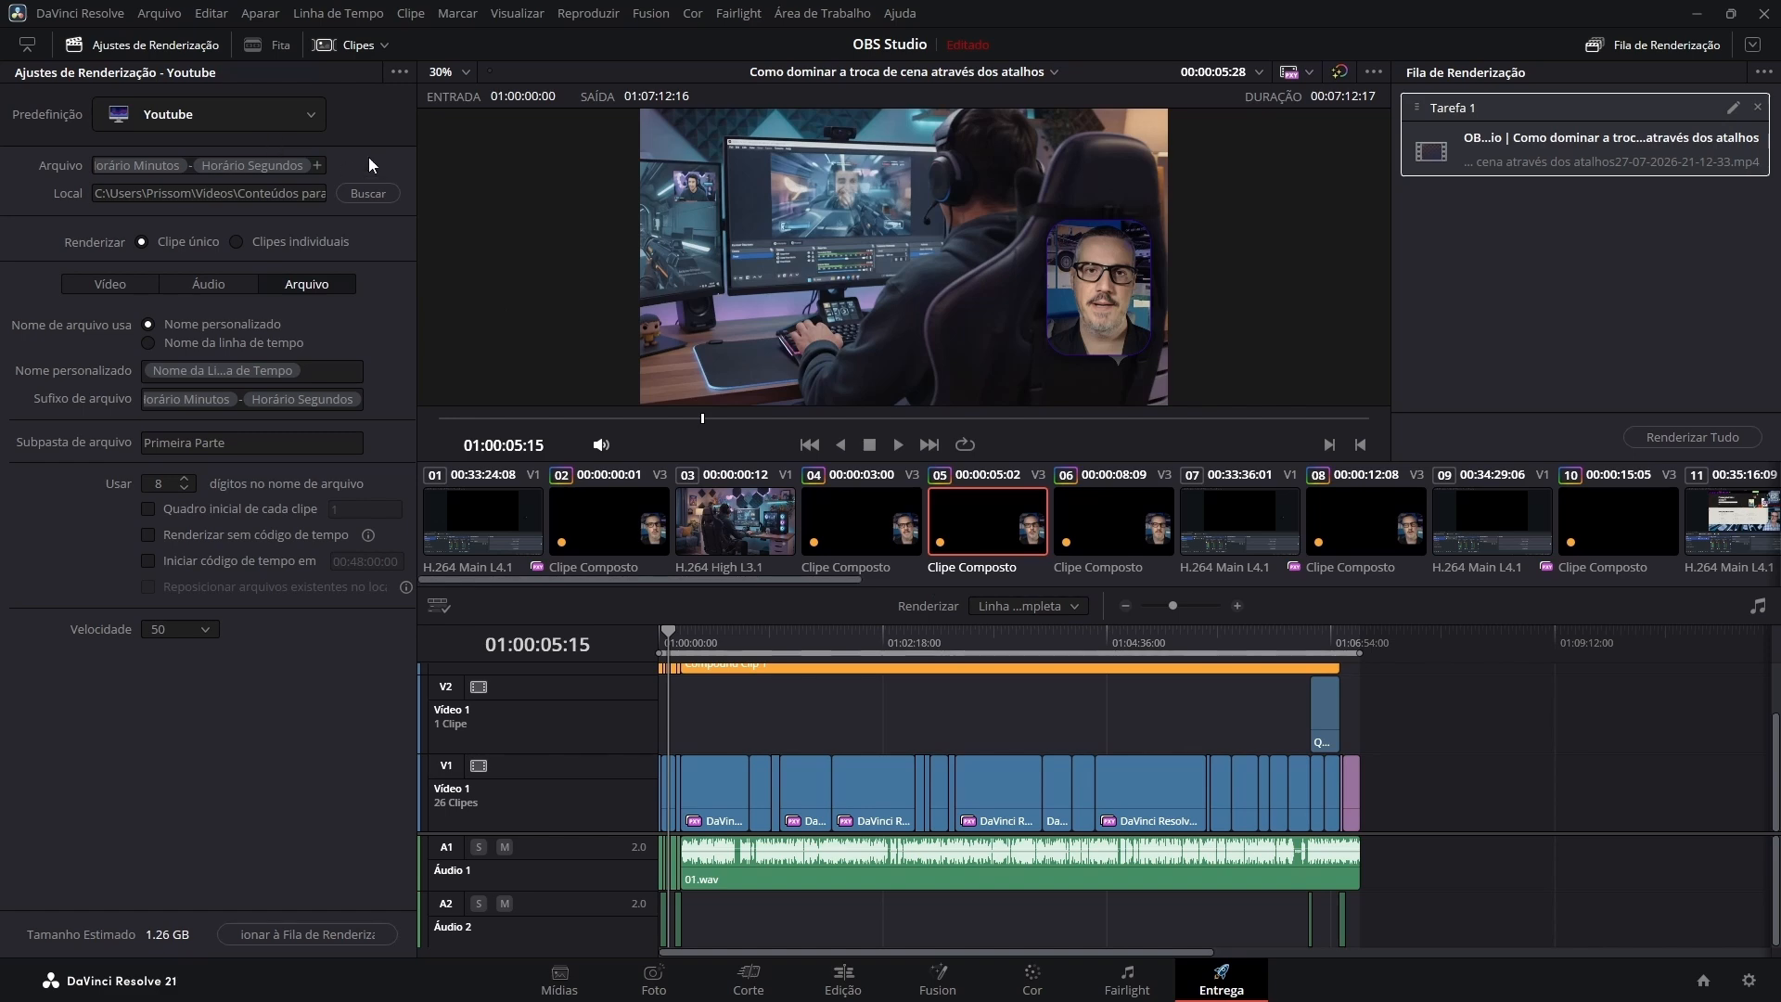
Load the Nova Predefinição preset and review its video, advanced, audio and file settings.
click(310, 117)
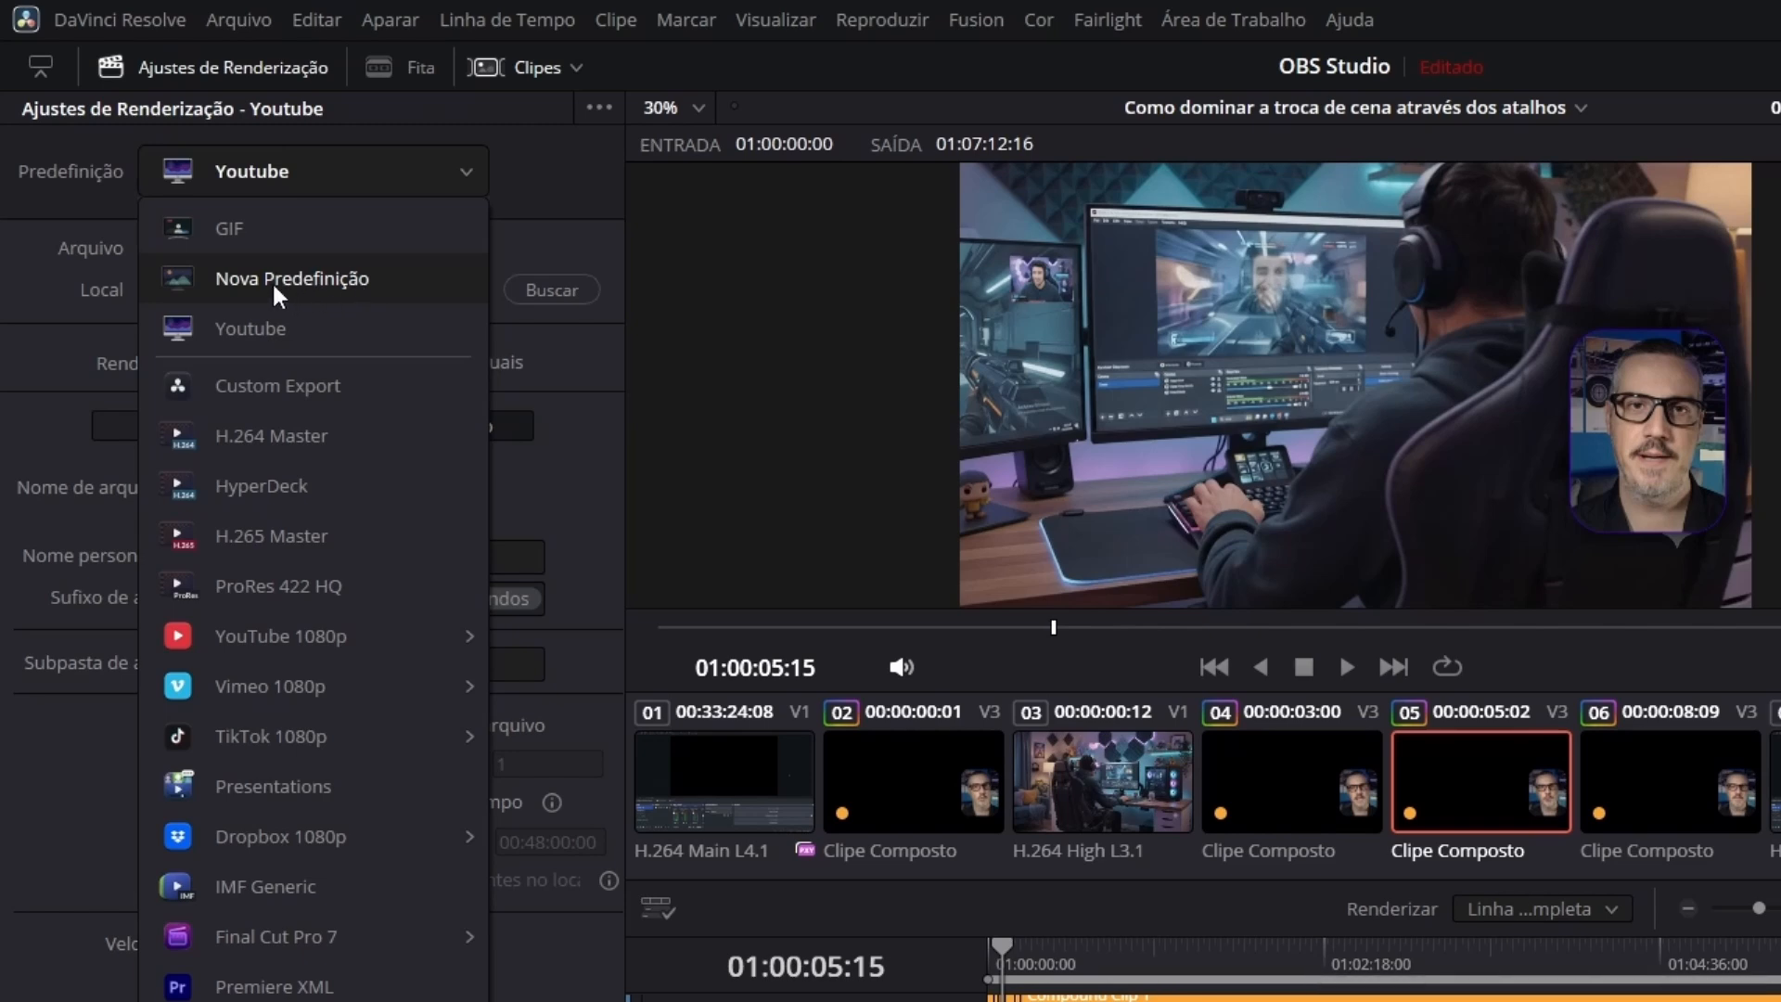
click(336, 281)
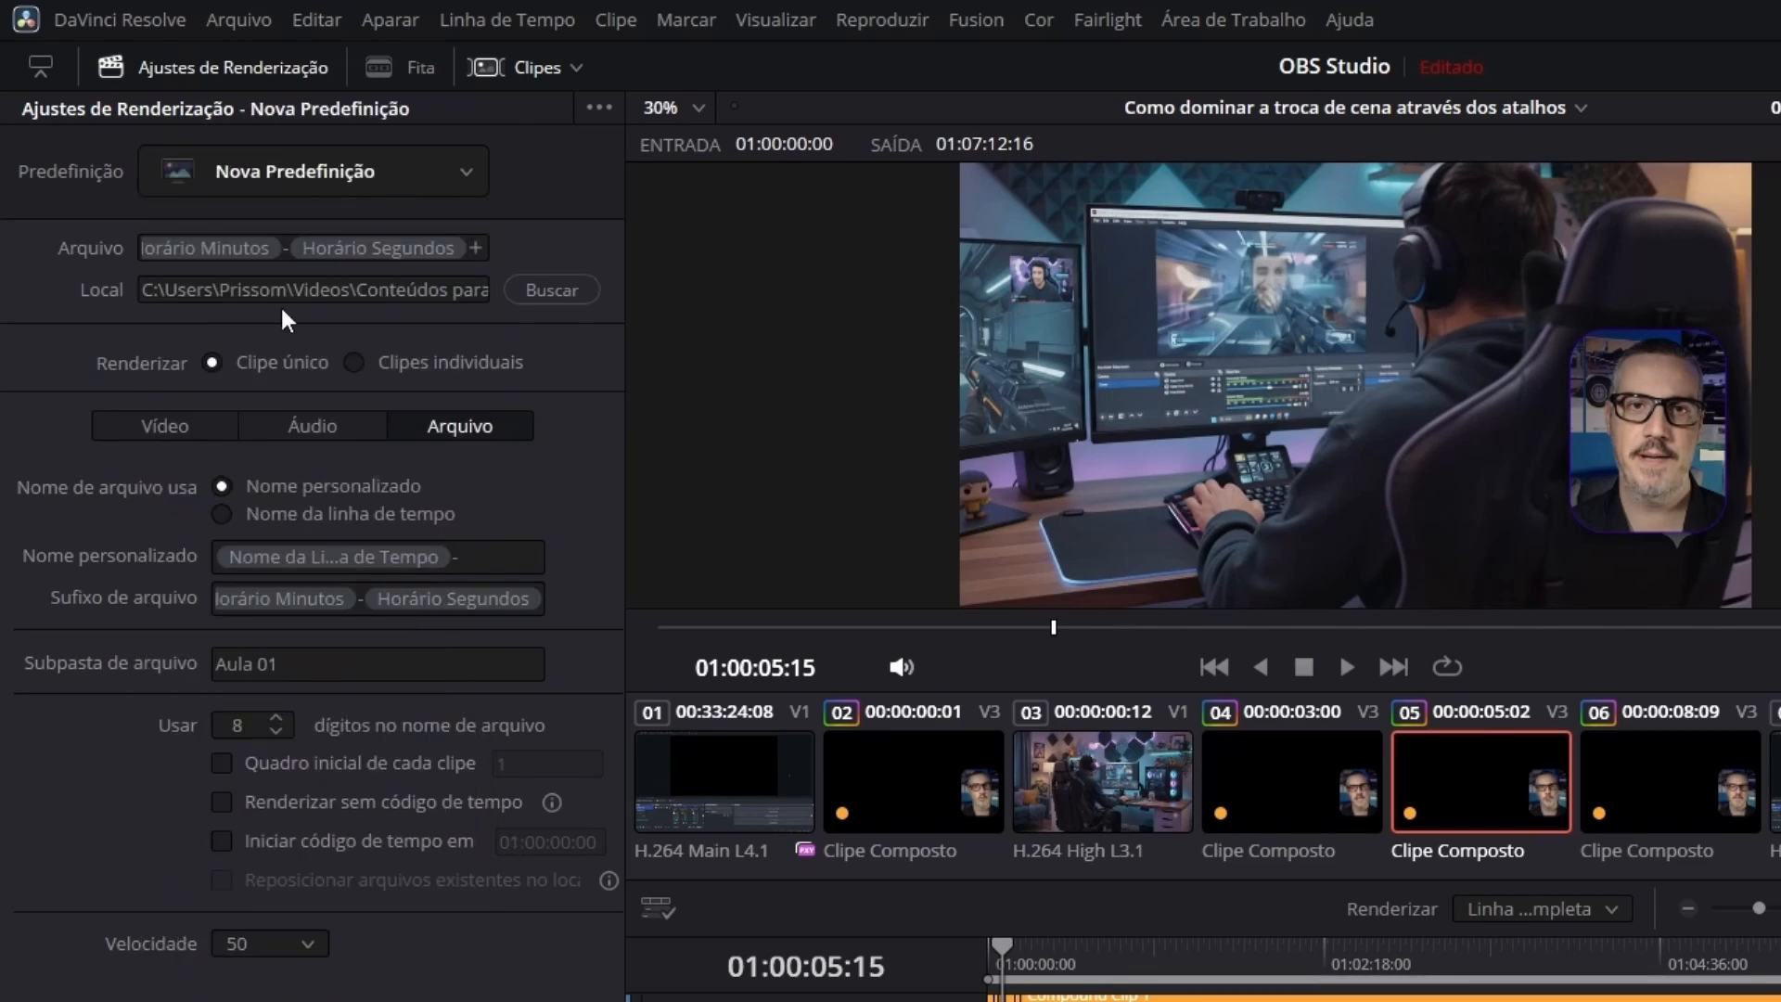
click(180, 429)
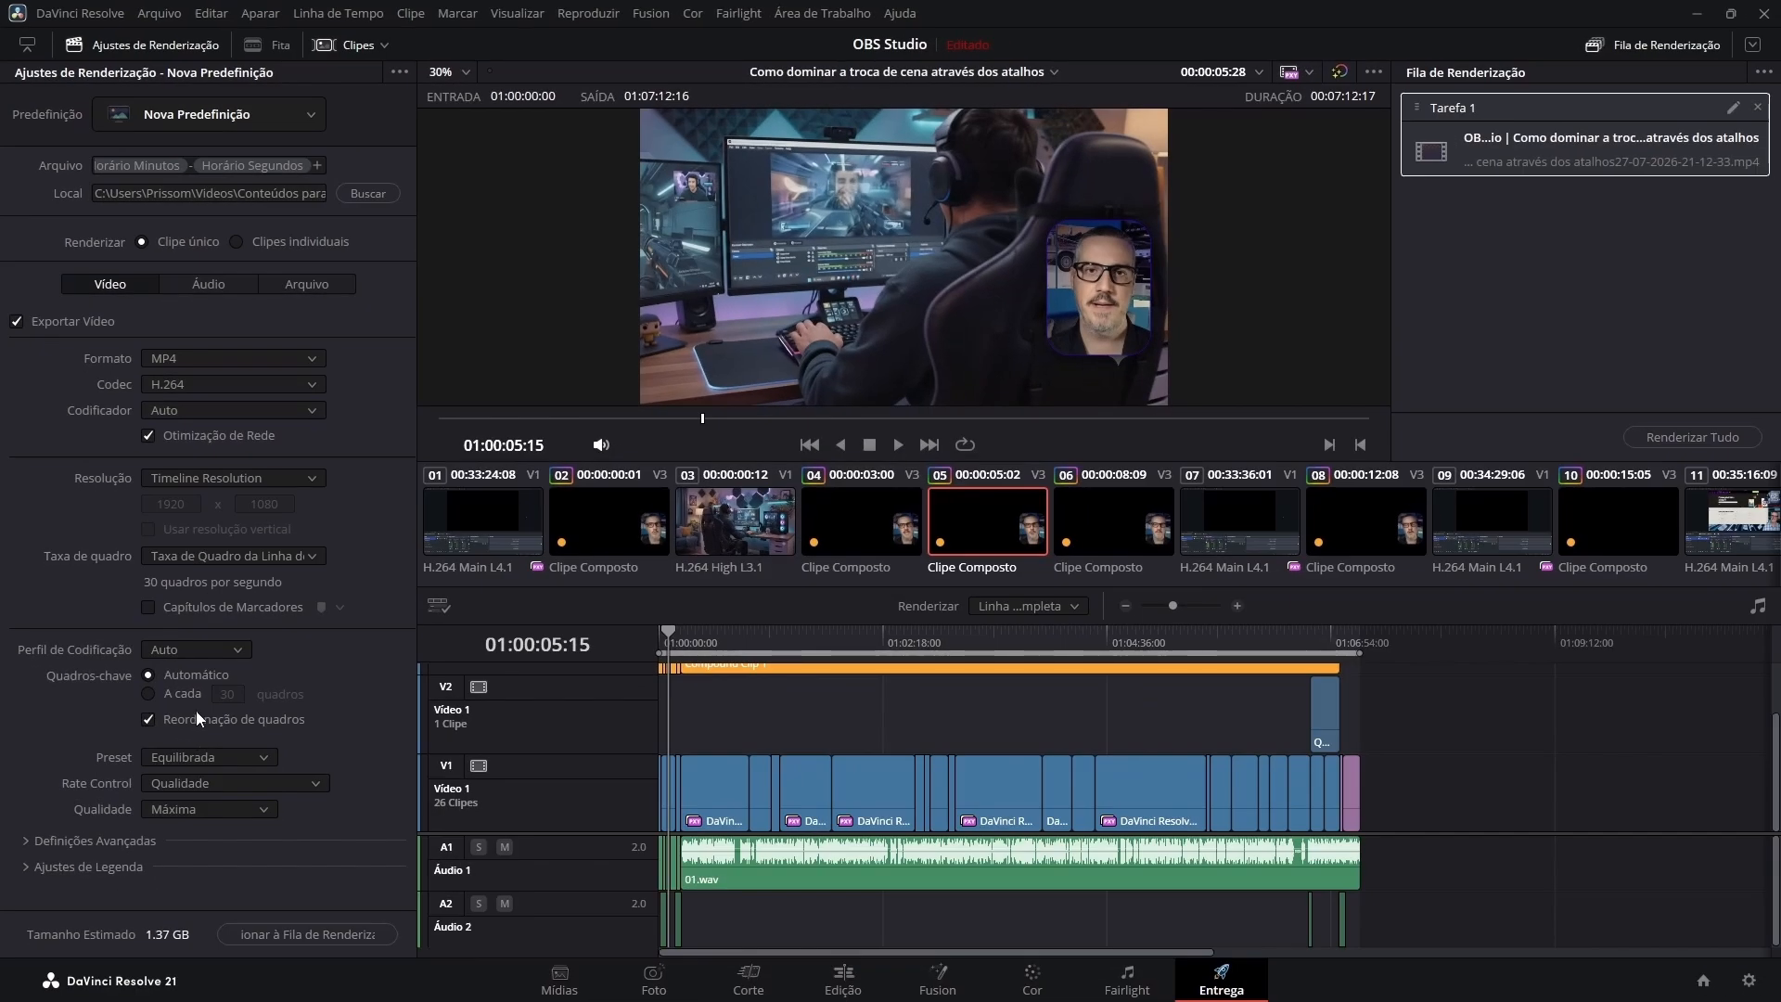
click(26, 840)
scroll(223, 694, down, 10)
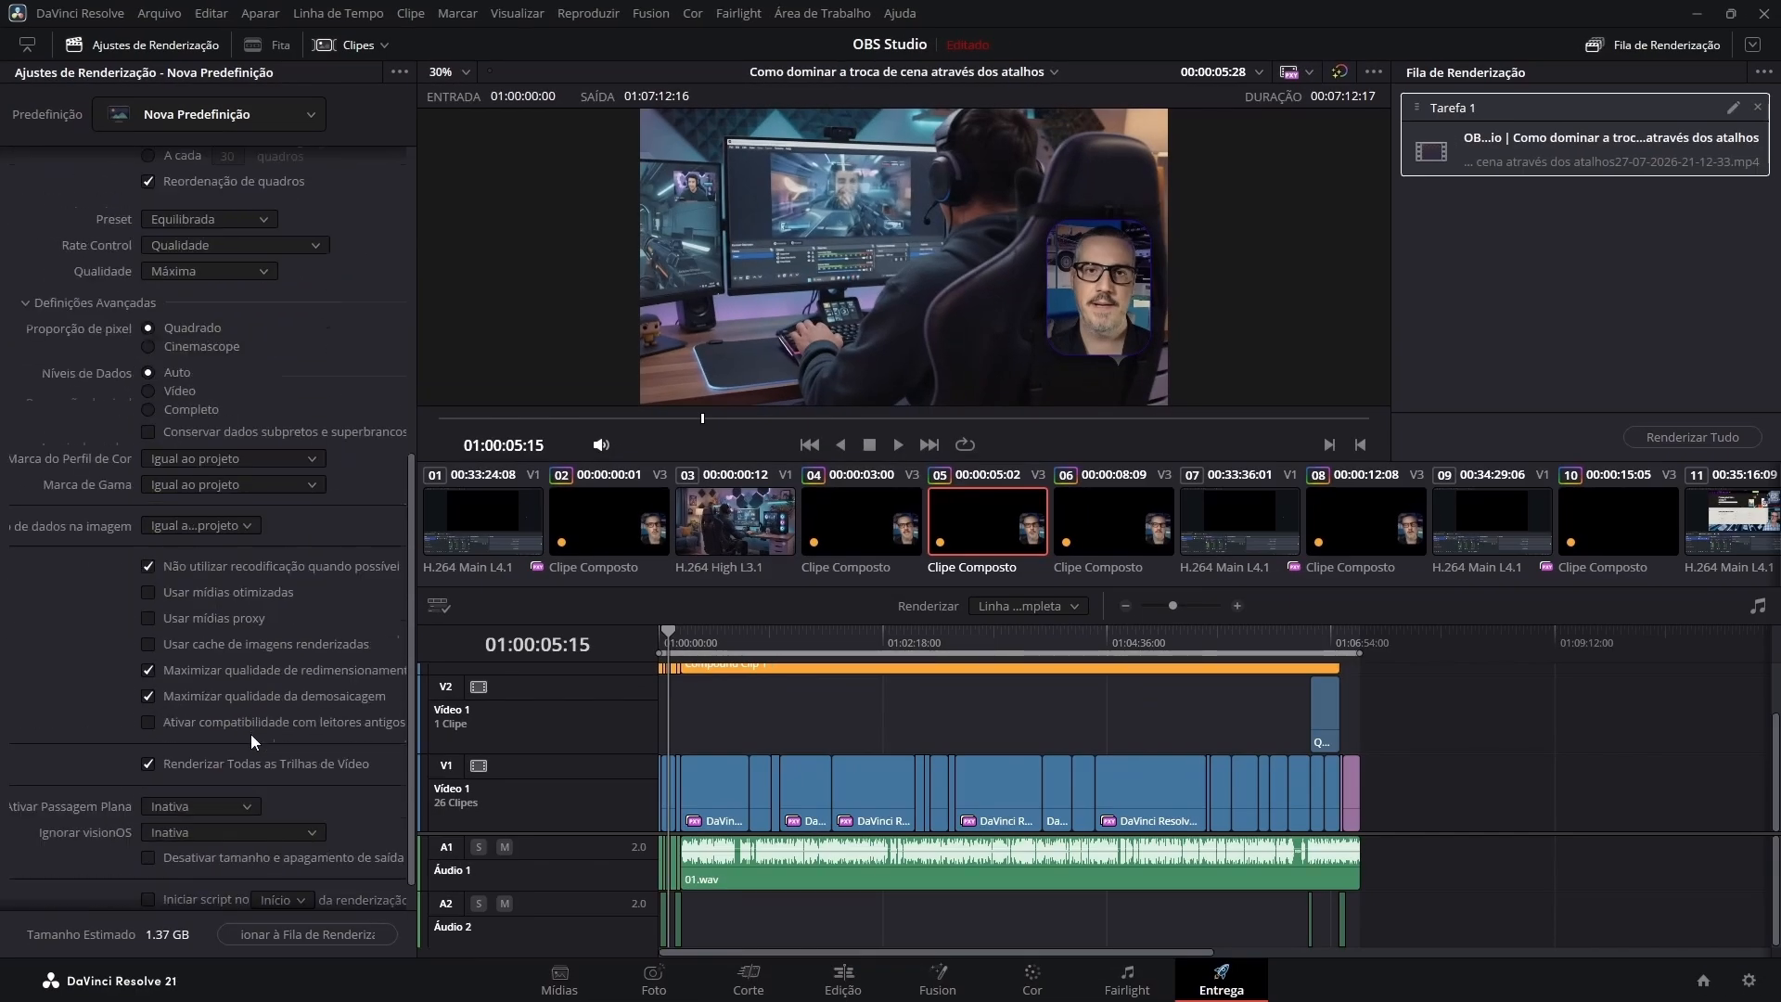
scroll(35, 505, up, 5)
click(22, 503)
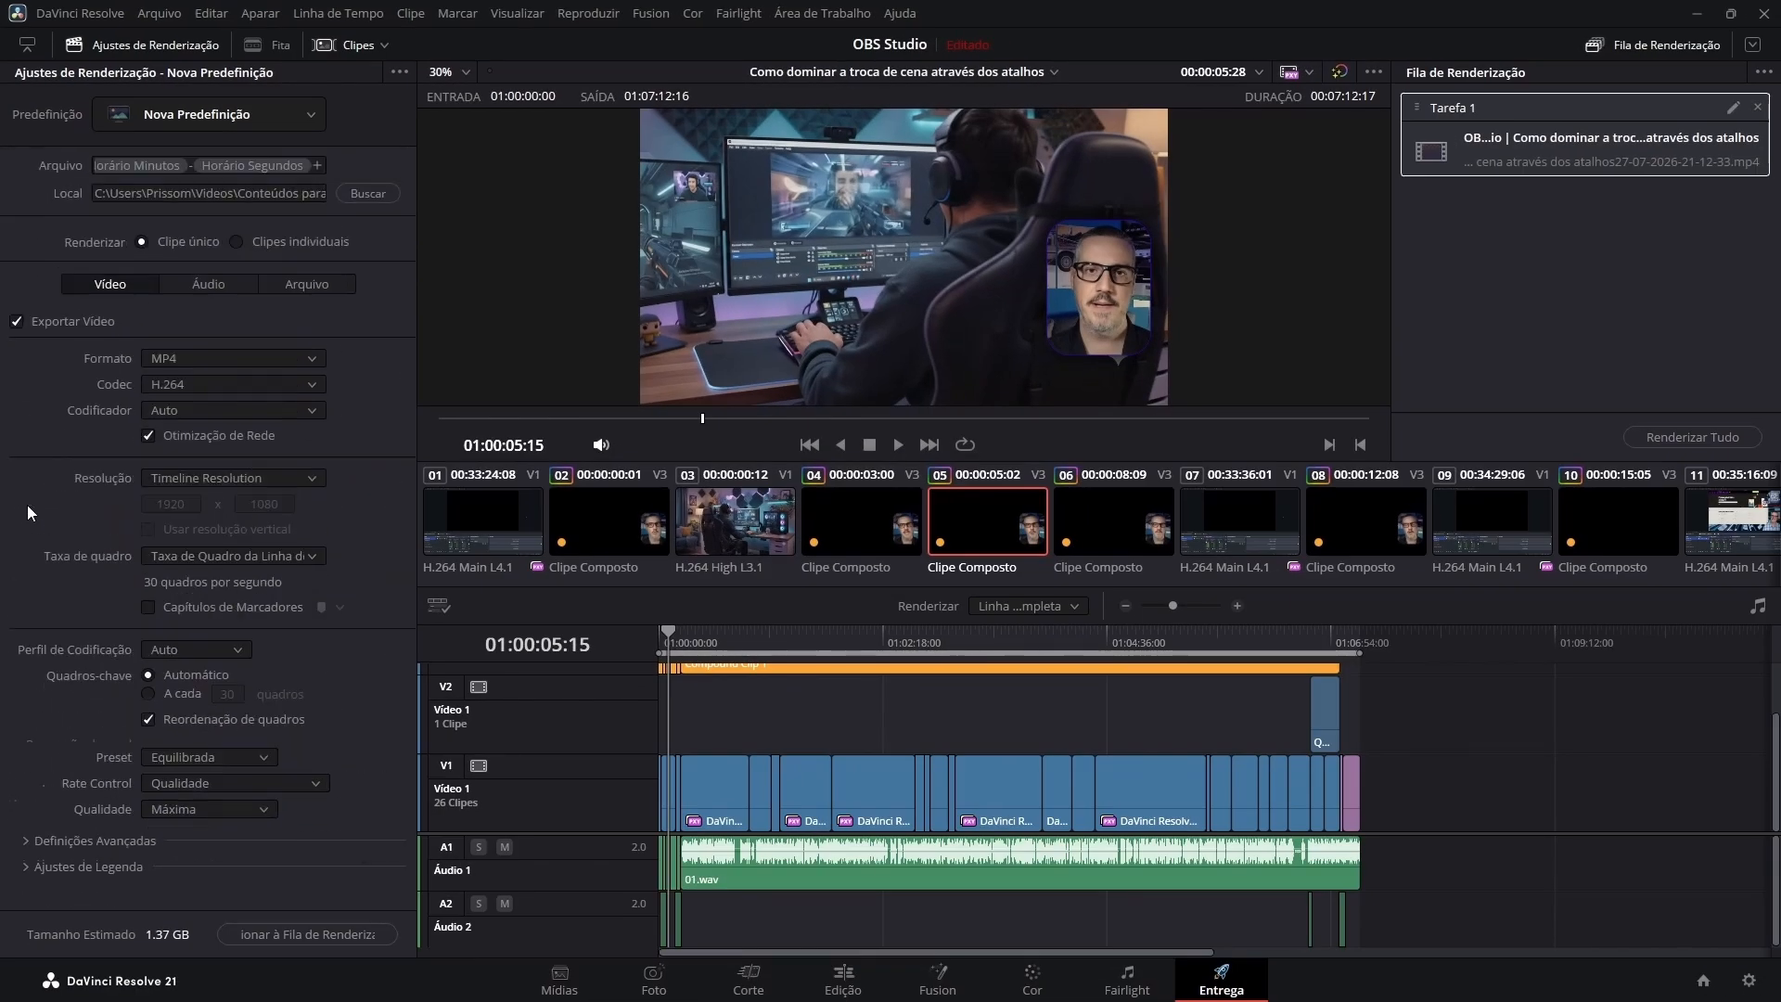
click(200, 283)
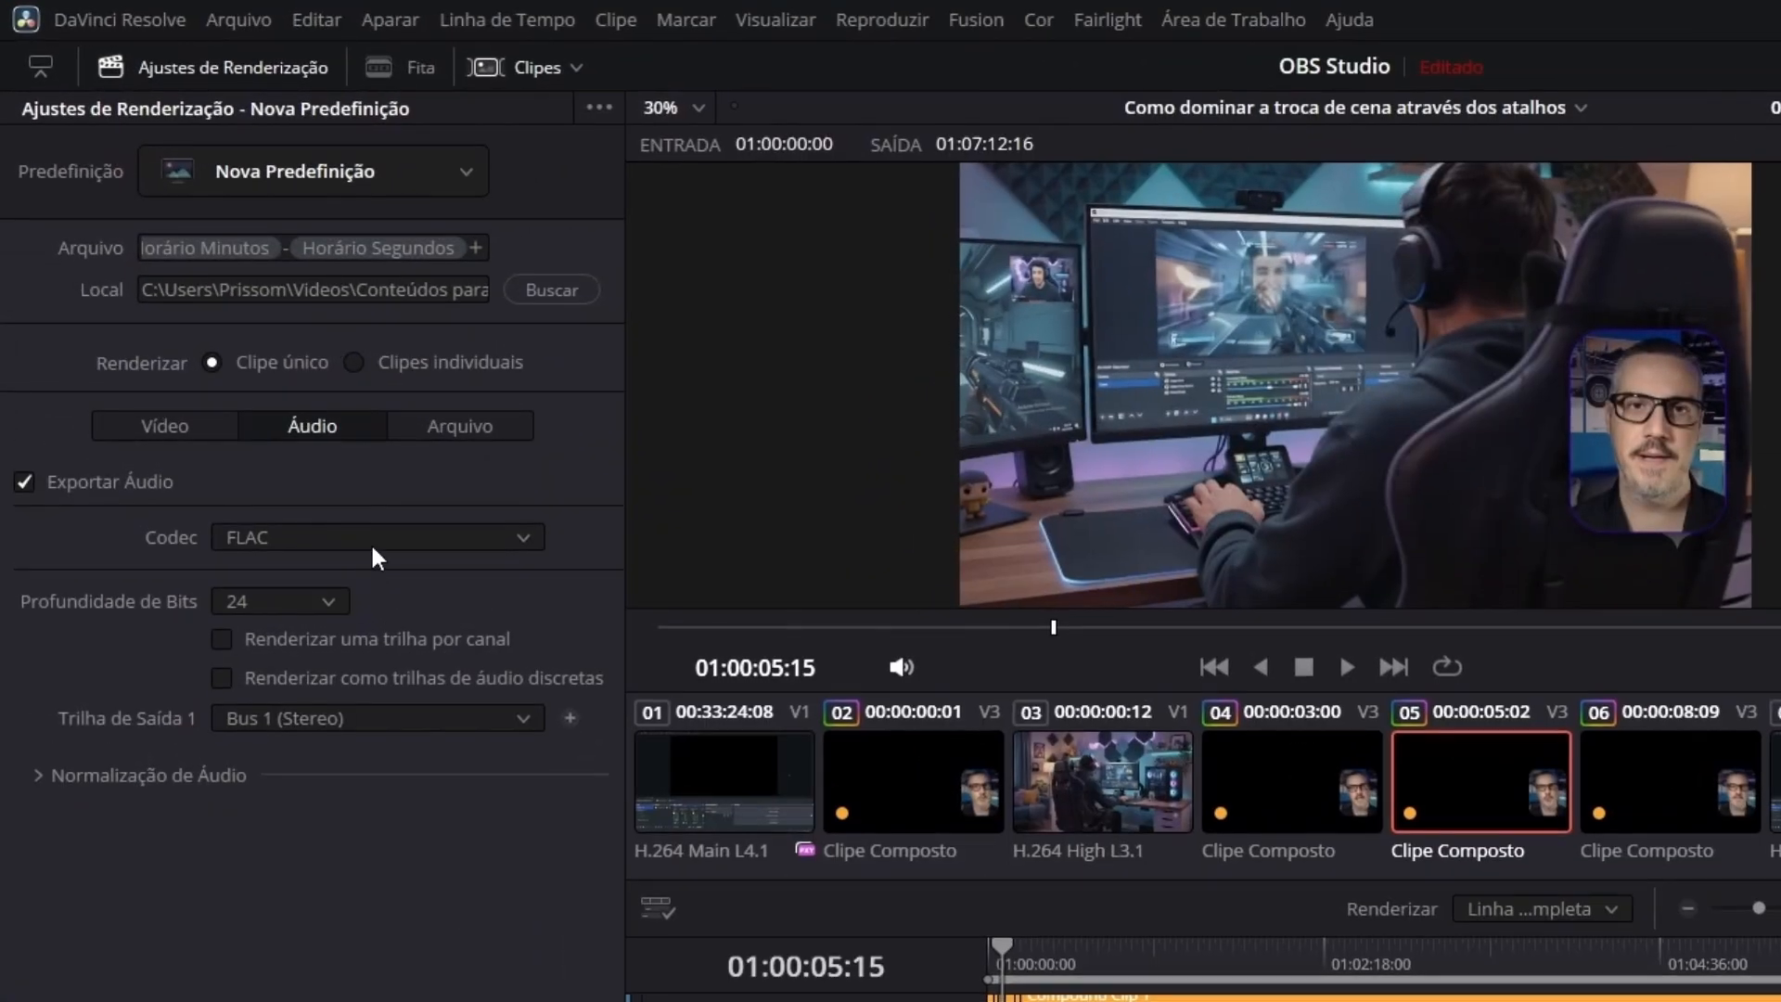
click(471, 420)
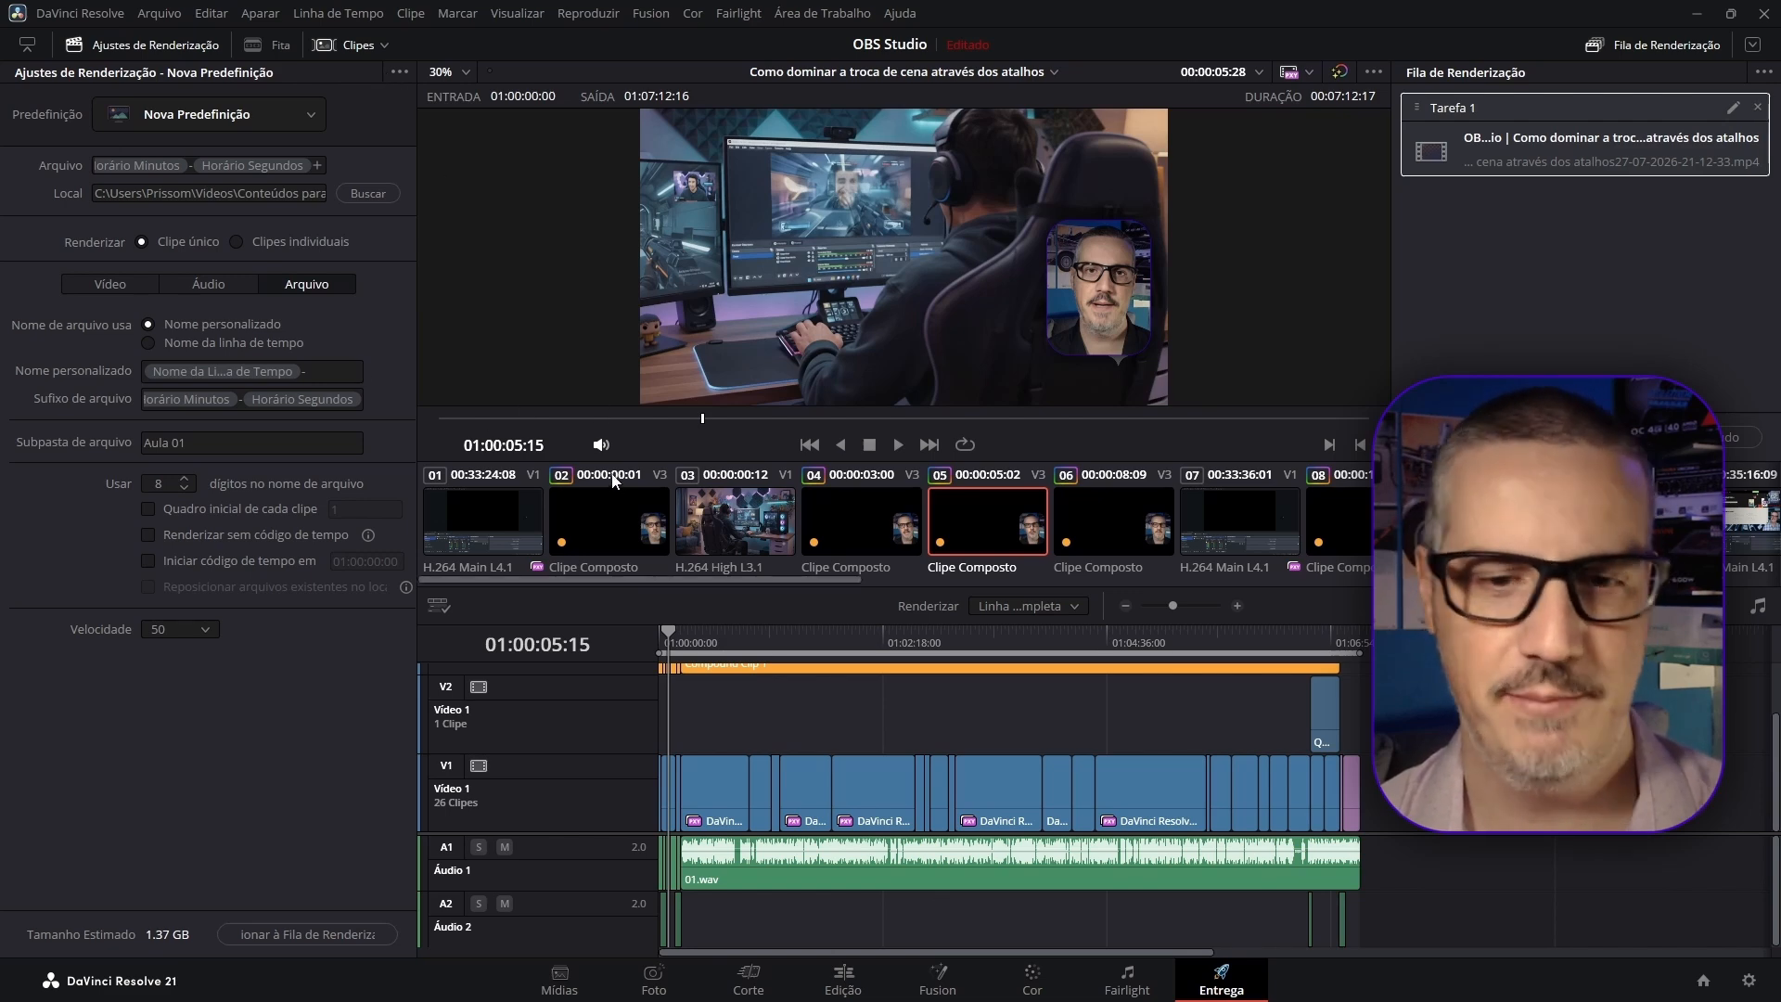
Open quick export from the Edit page, compare the custom Youtube and Nova Predefinição presets, and close it without exporting.
click(816, 986)
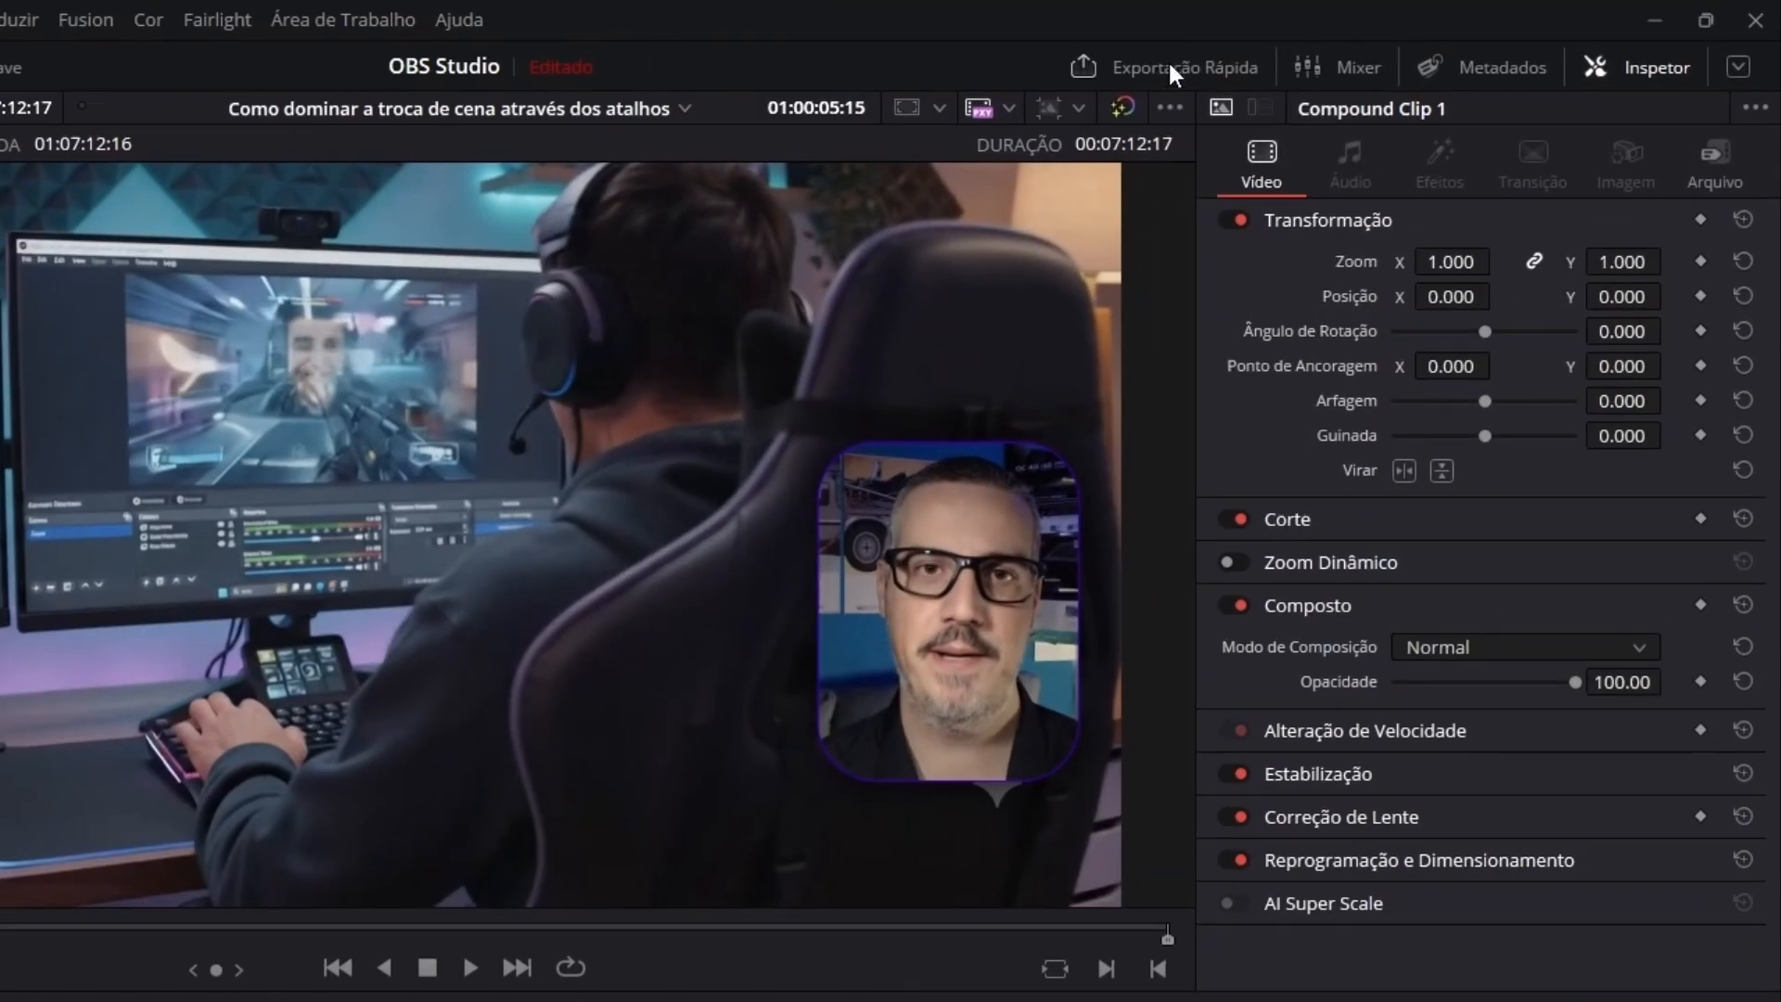
click(1169, 65)
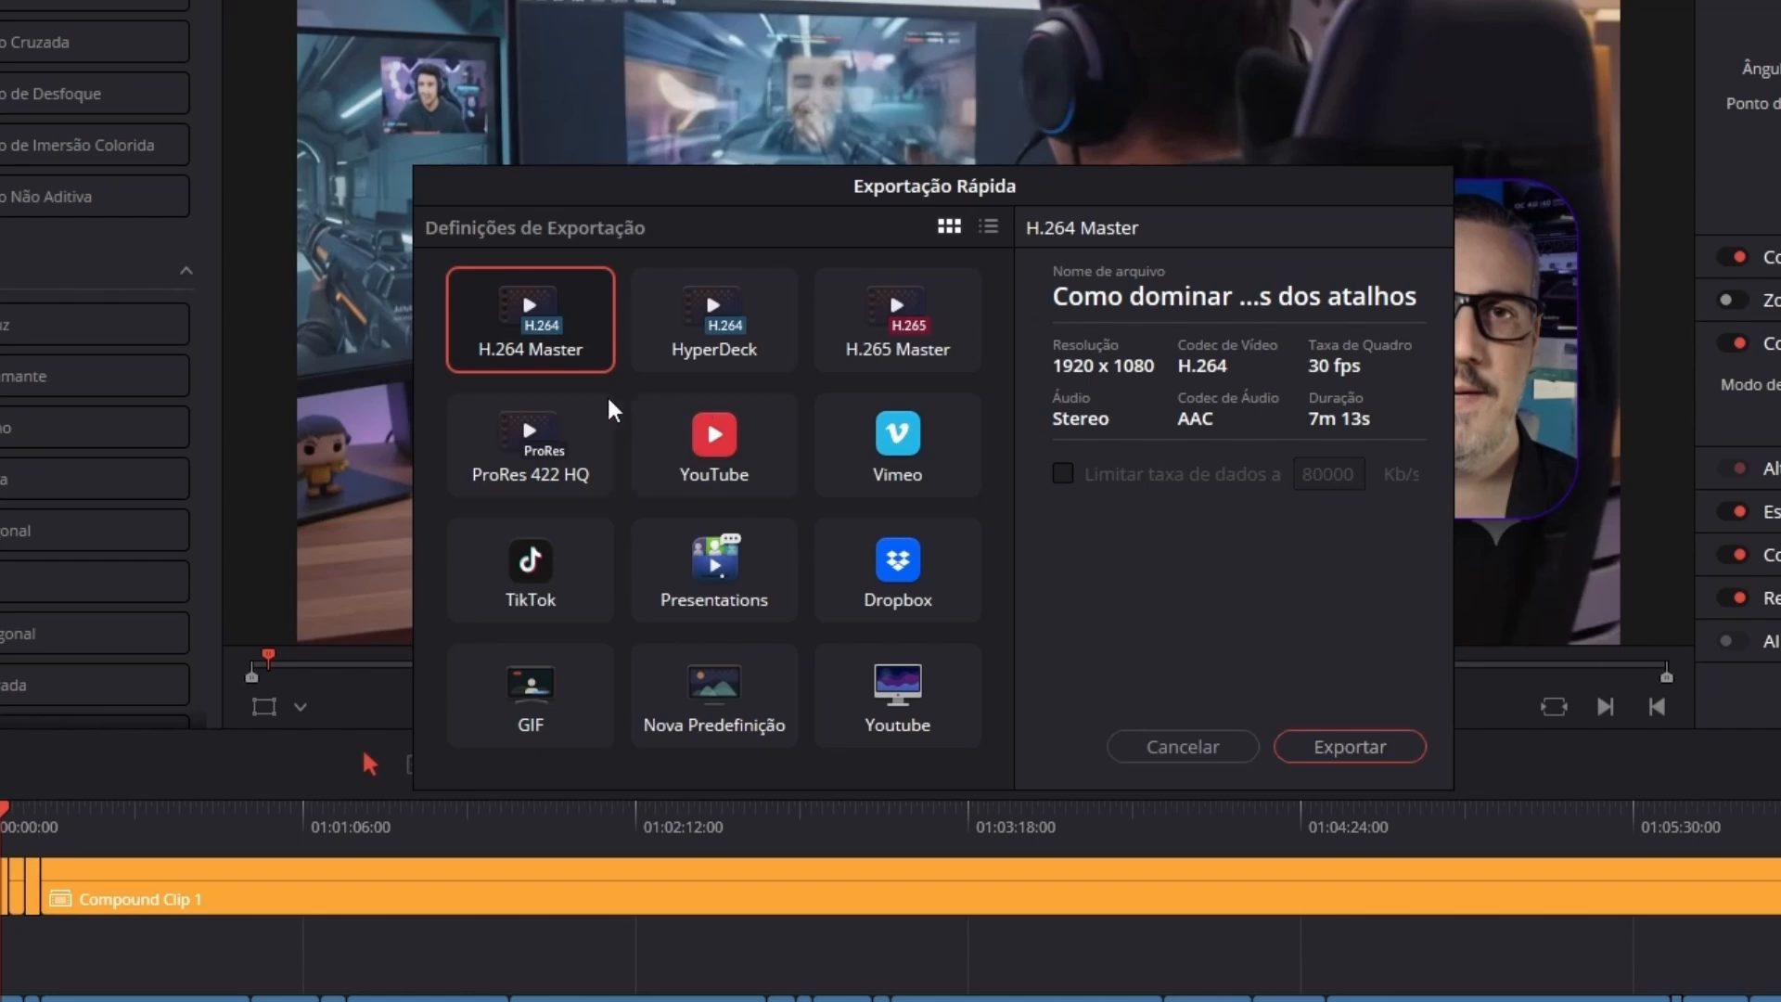
click(905, 727)
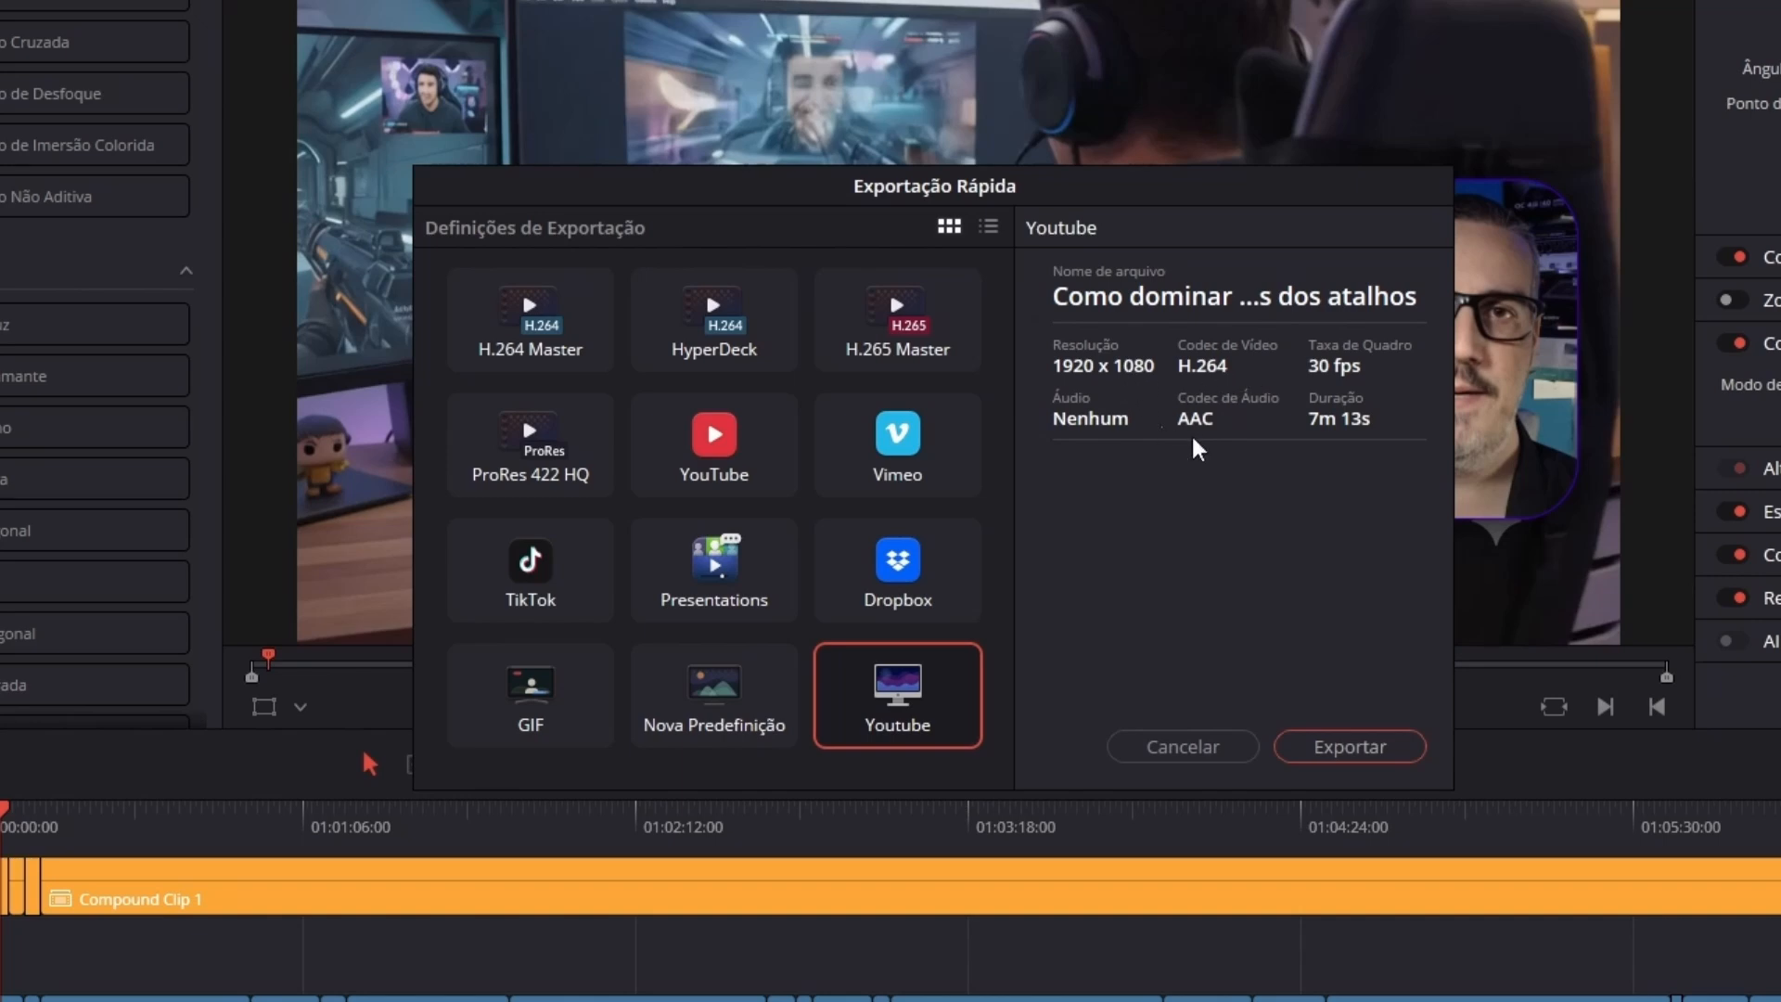
click(773, 698)
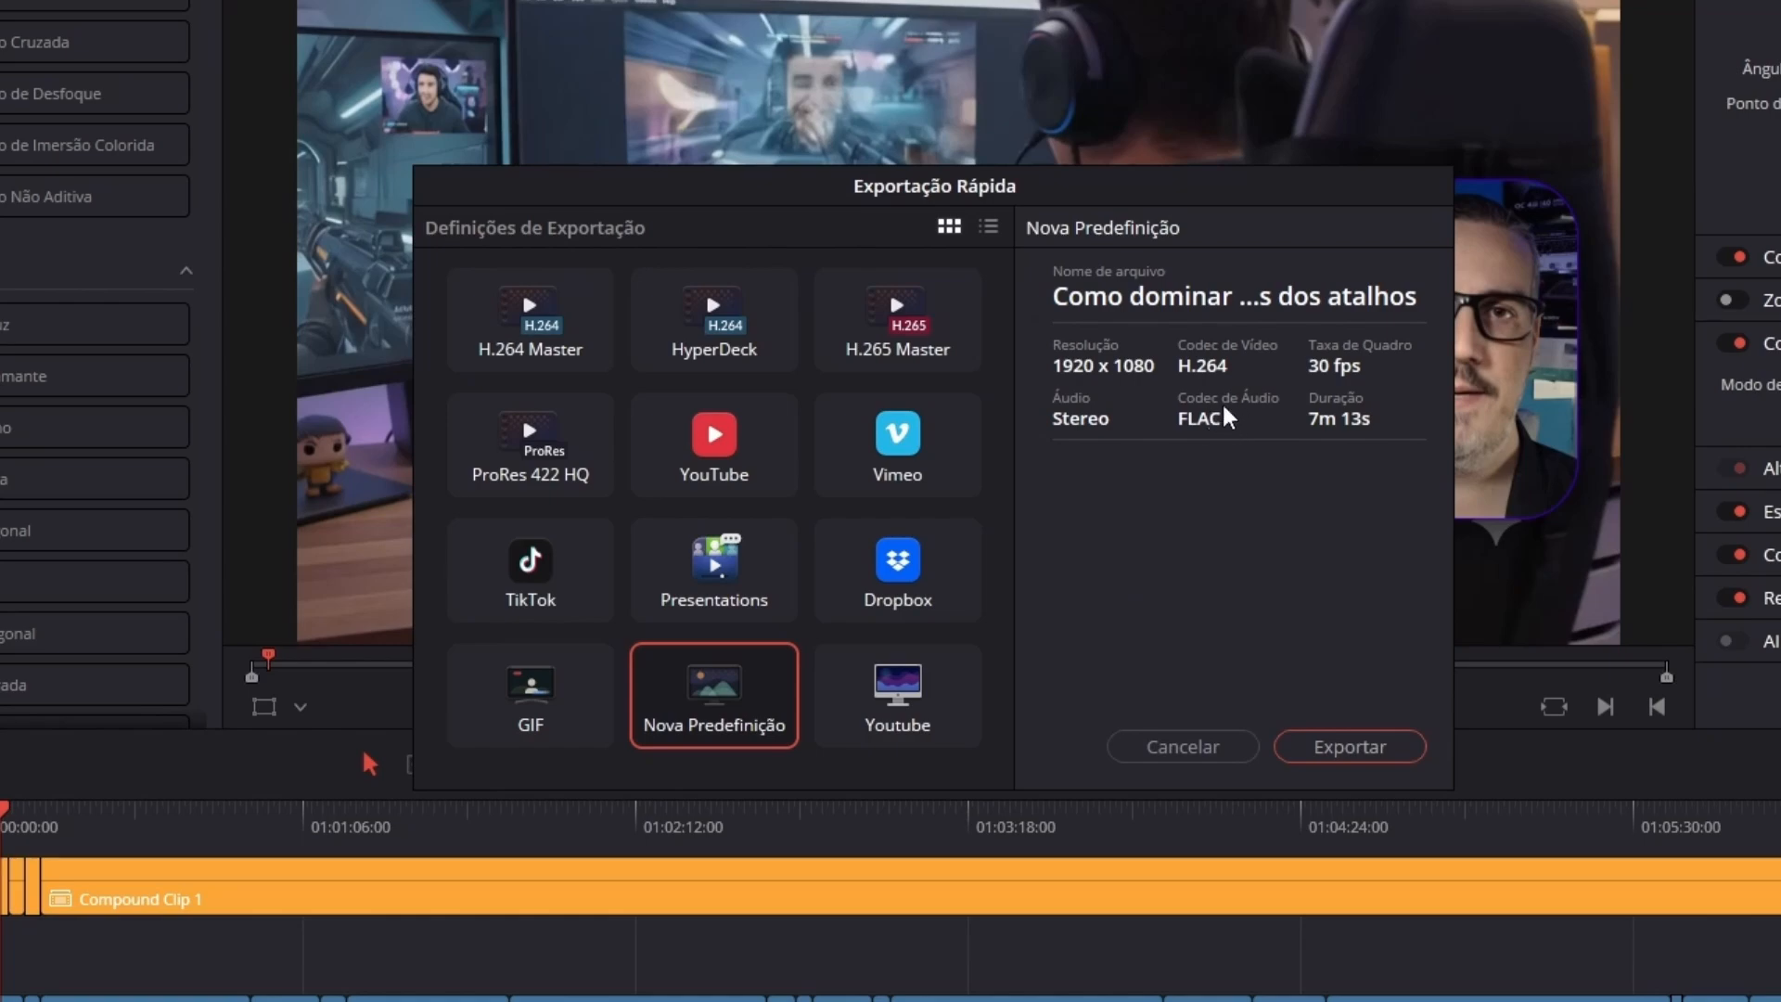
click(904, 697)
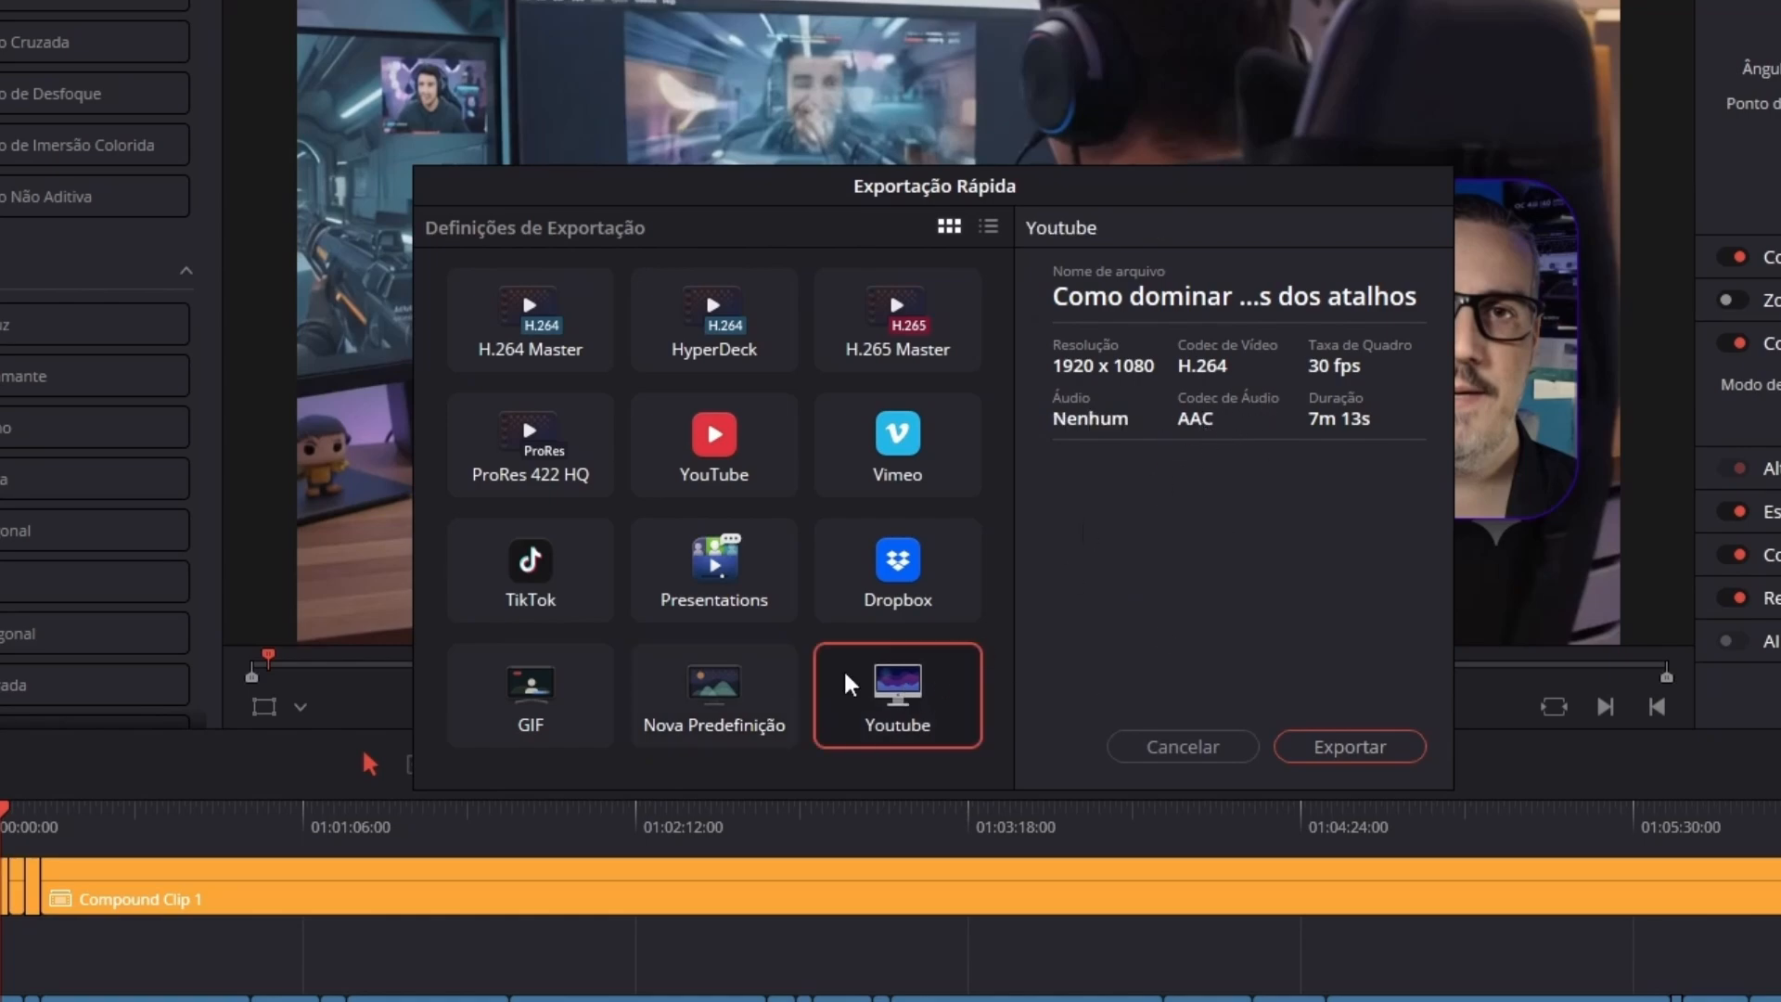
click(712, 707)
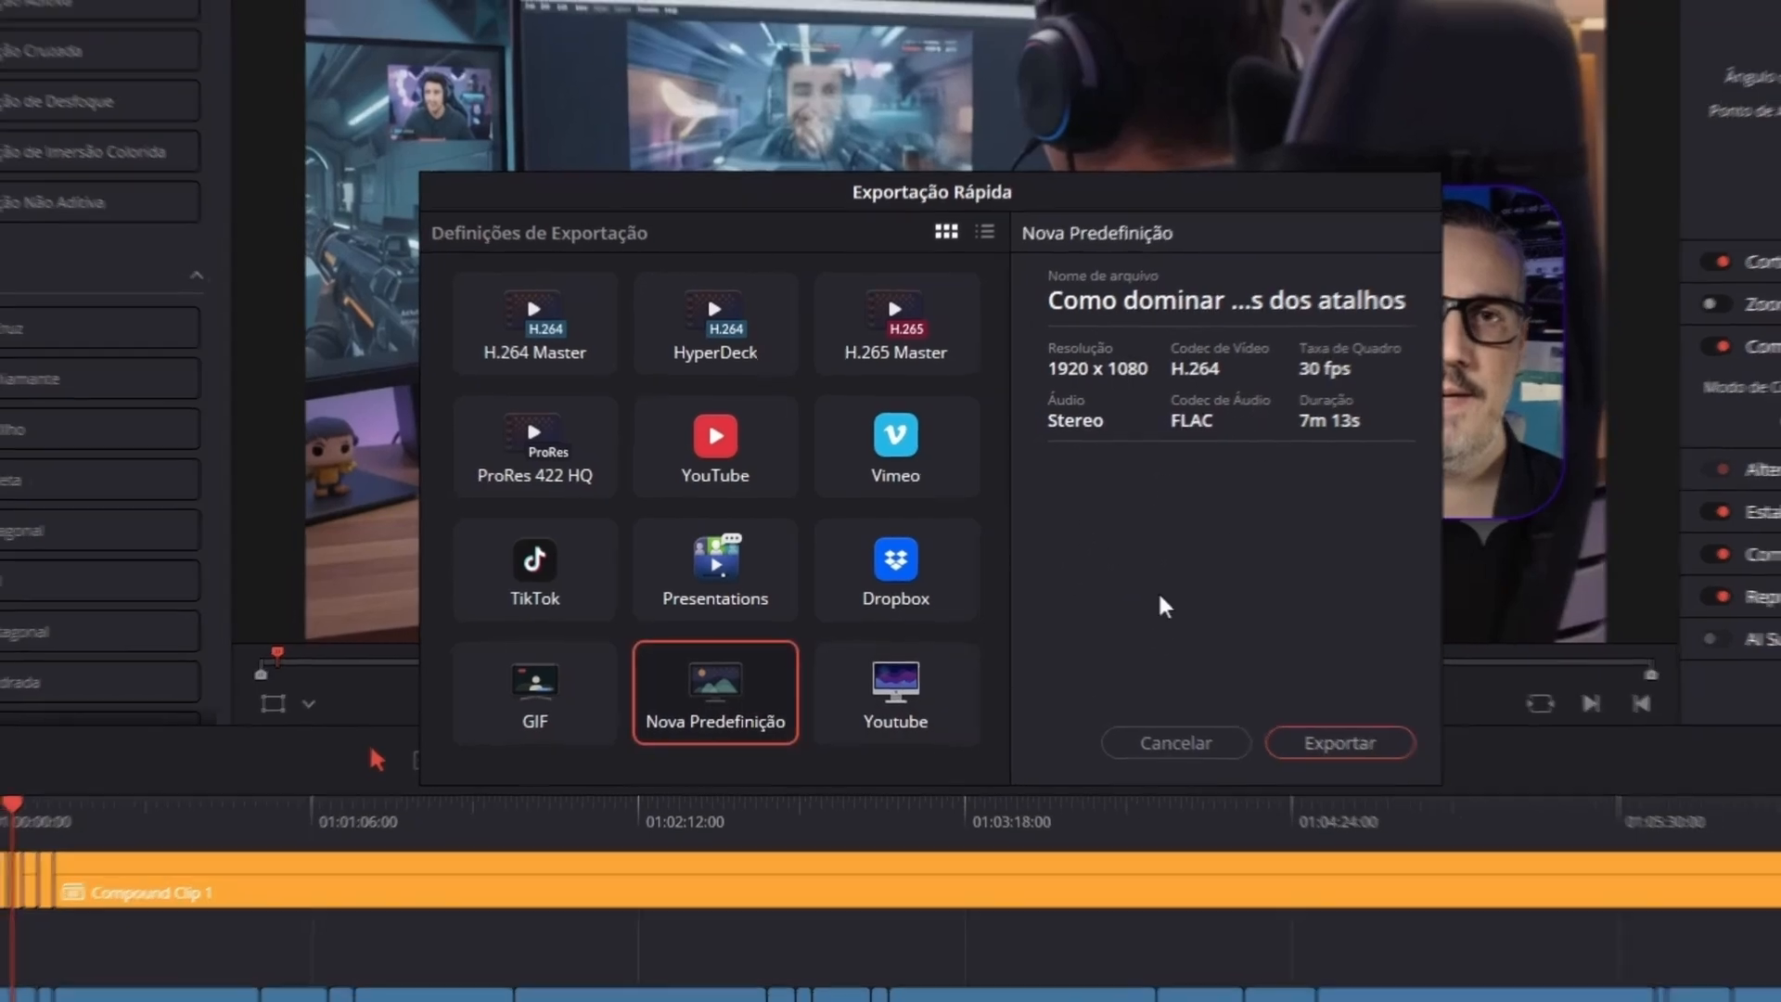
click(1174, 746)
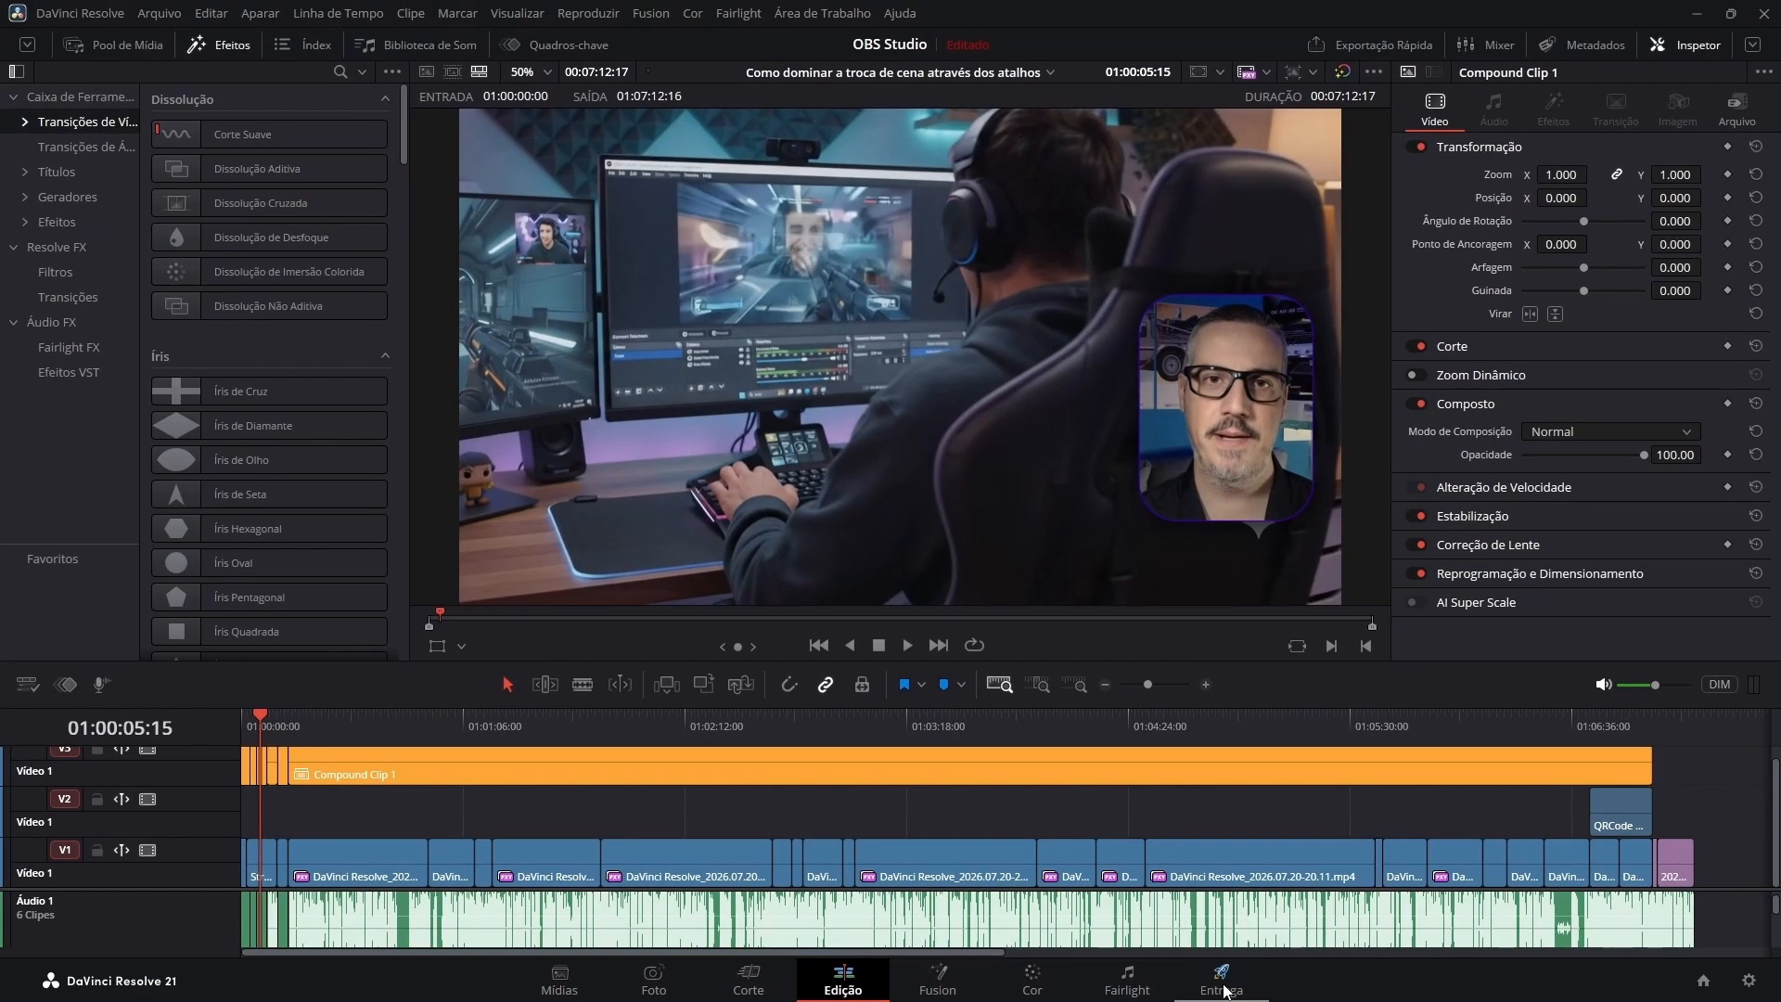
On the Deliver page, replace the queued render job with a new one using the Nova Predefinição preset.
click(1222, 981)
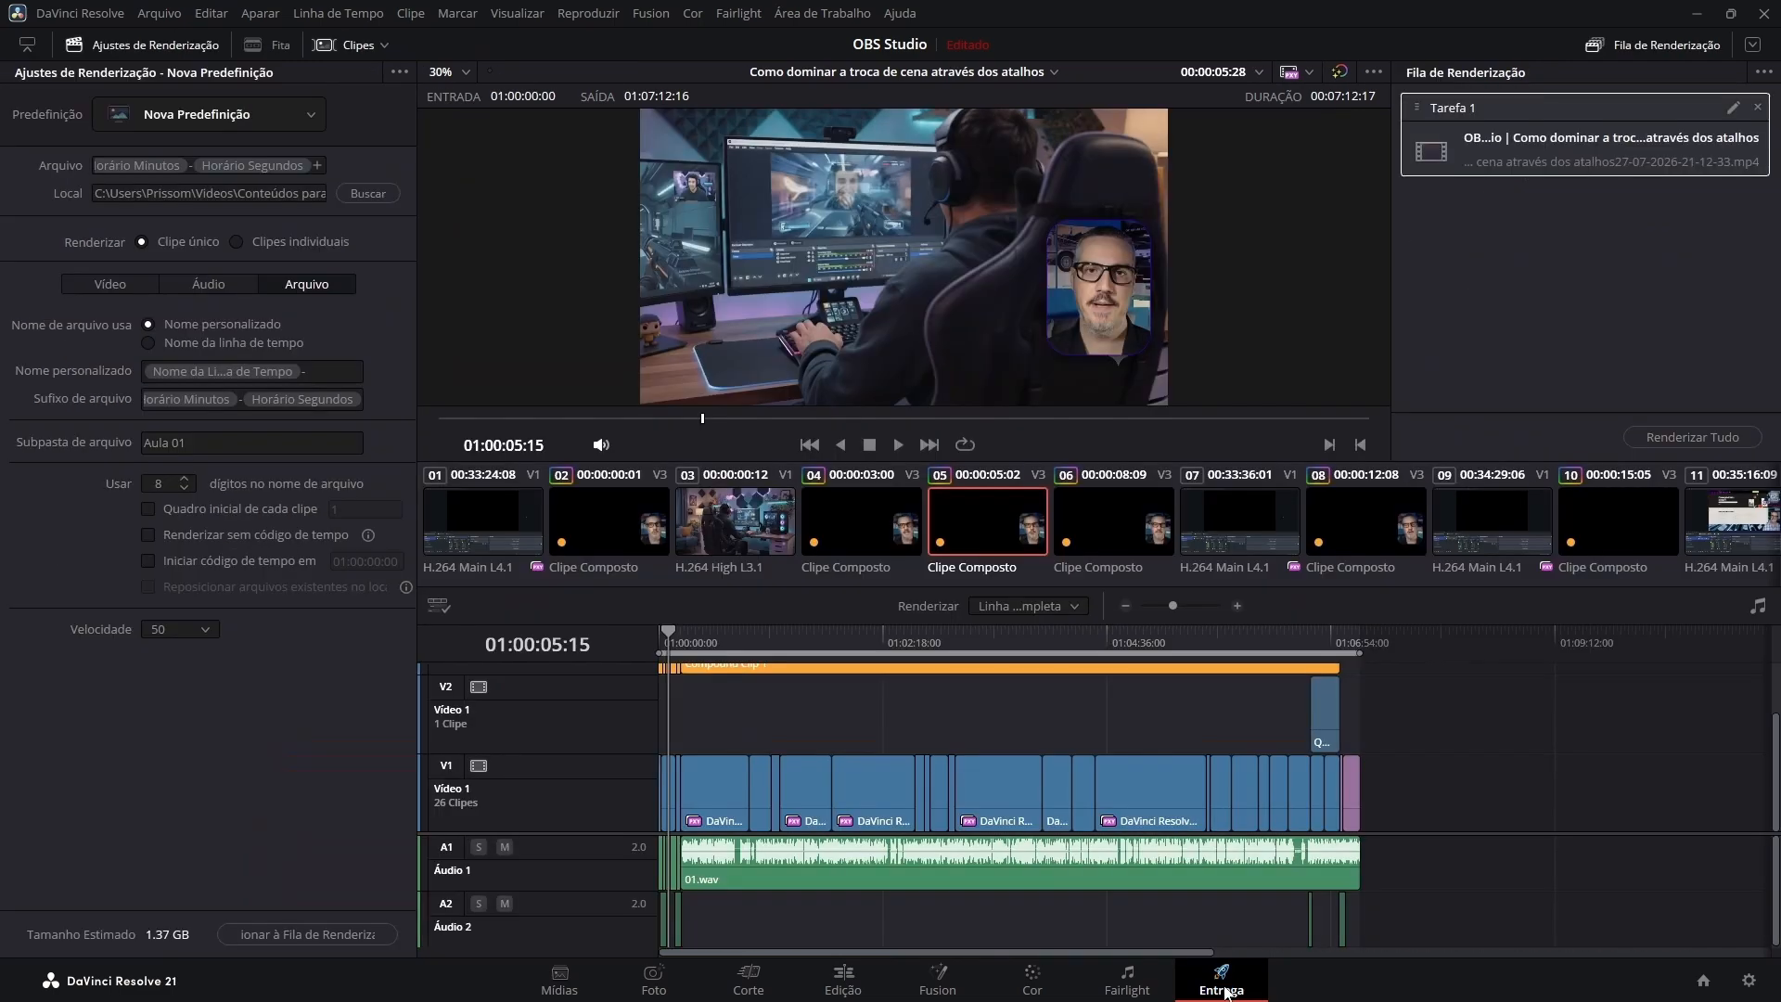
click(1756, 109)
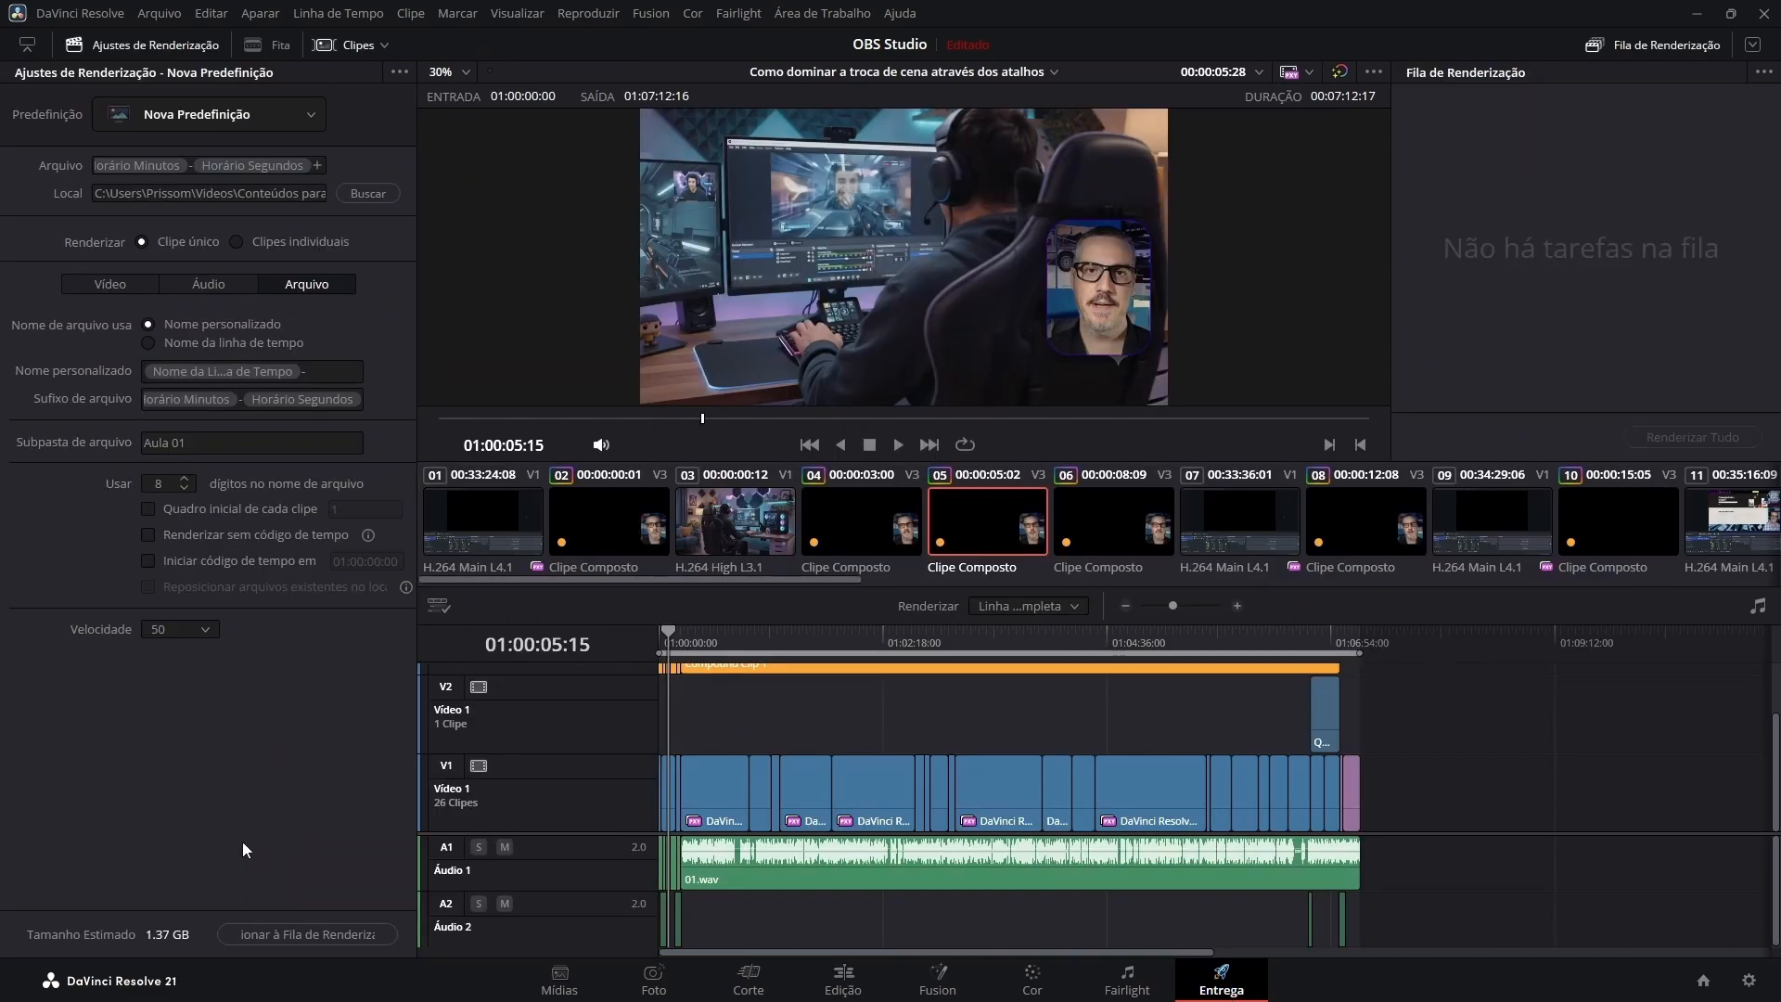
click(293, 939)
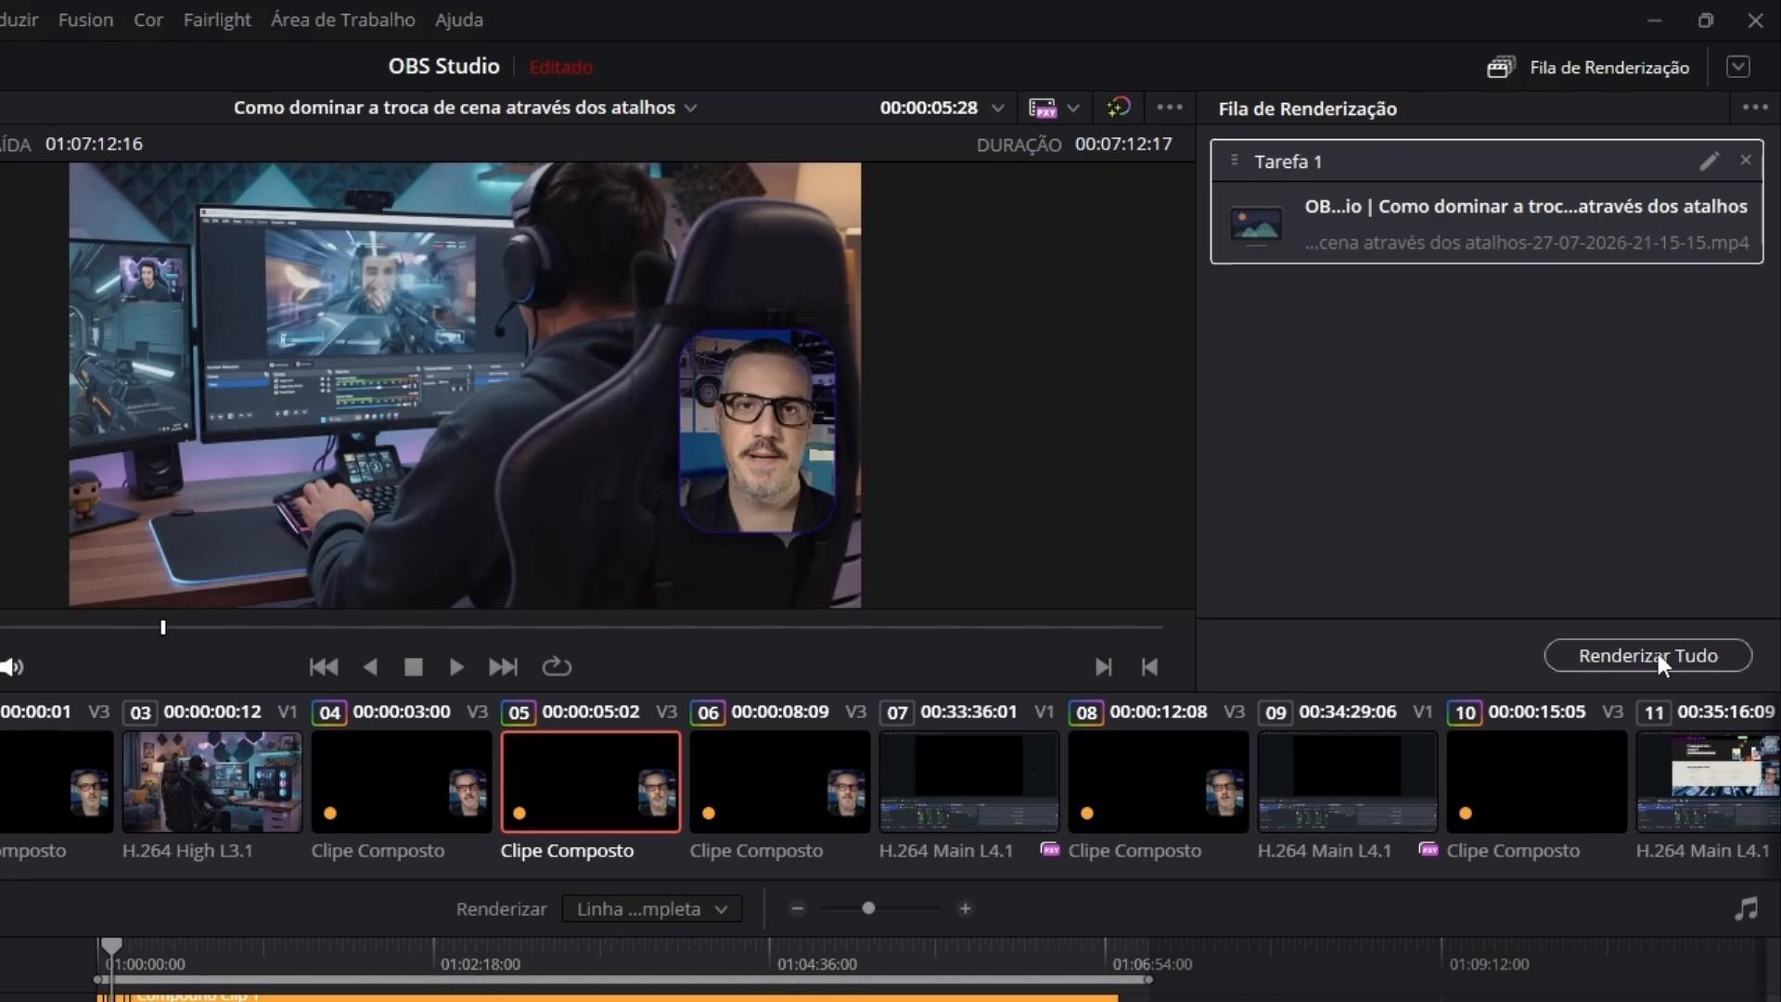
Render all queued jobs and open the "Aula 01" output subfolder in File Explorer.
click(1655, 655)
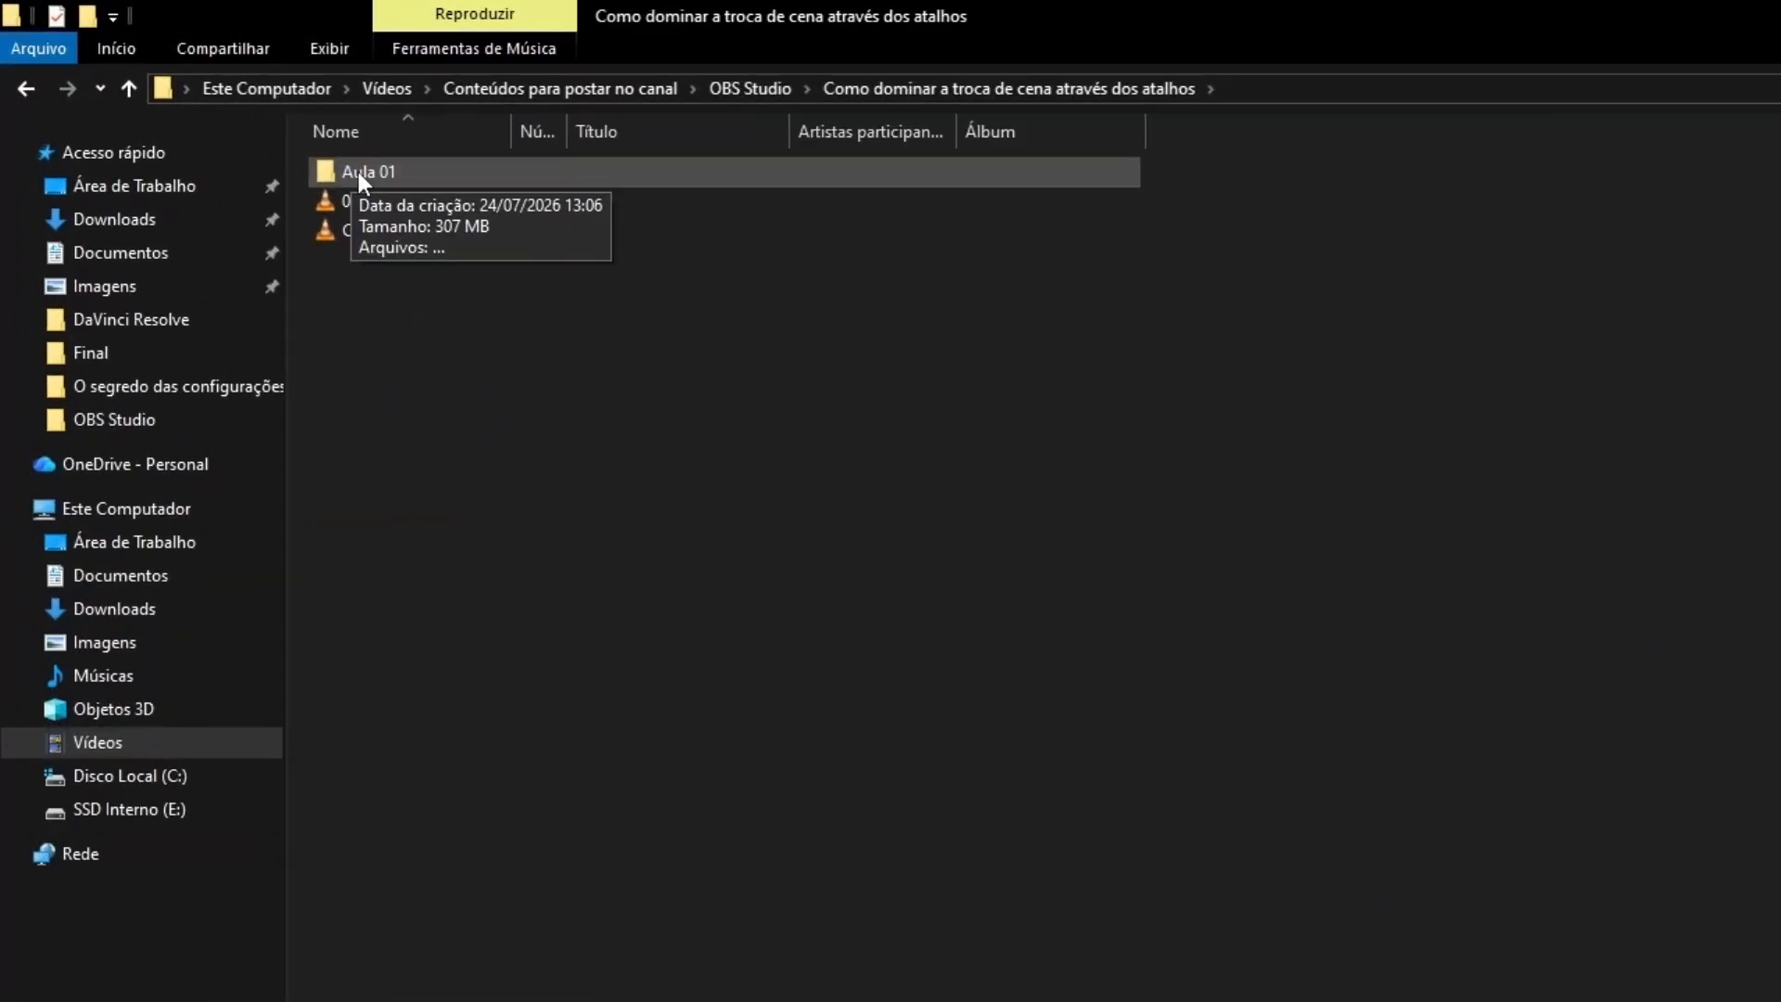
double_click(341, 171)
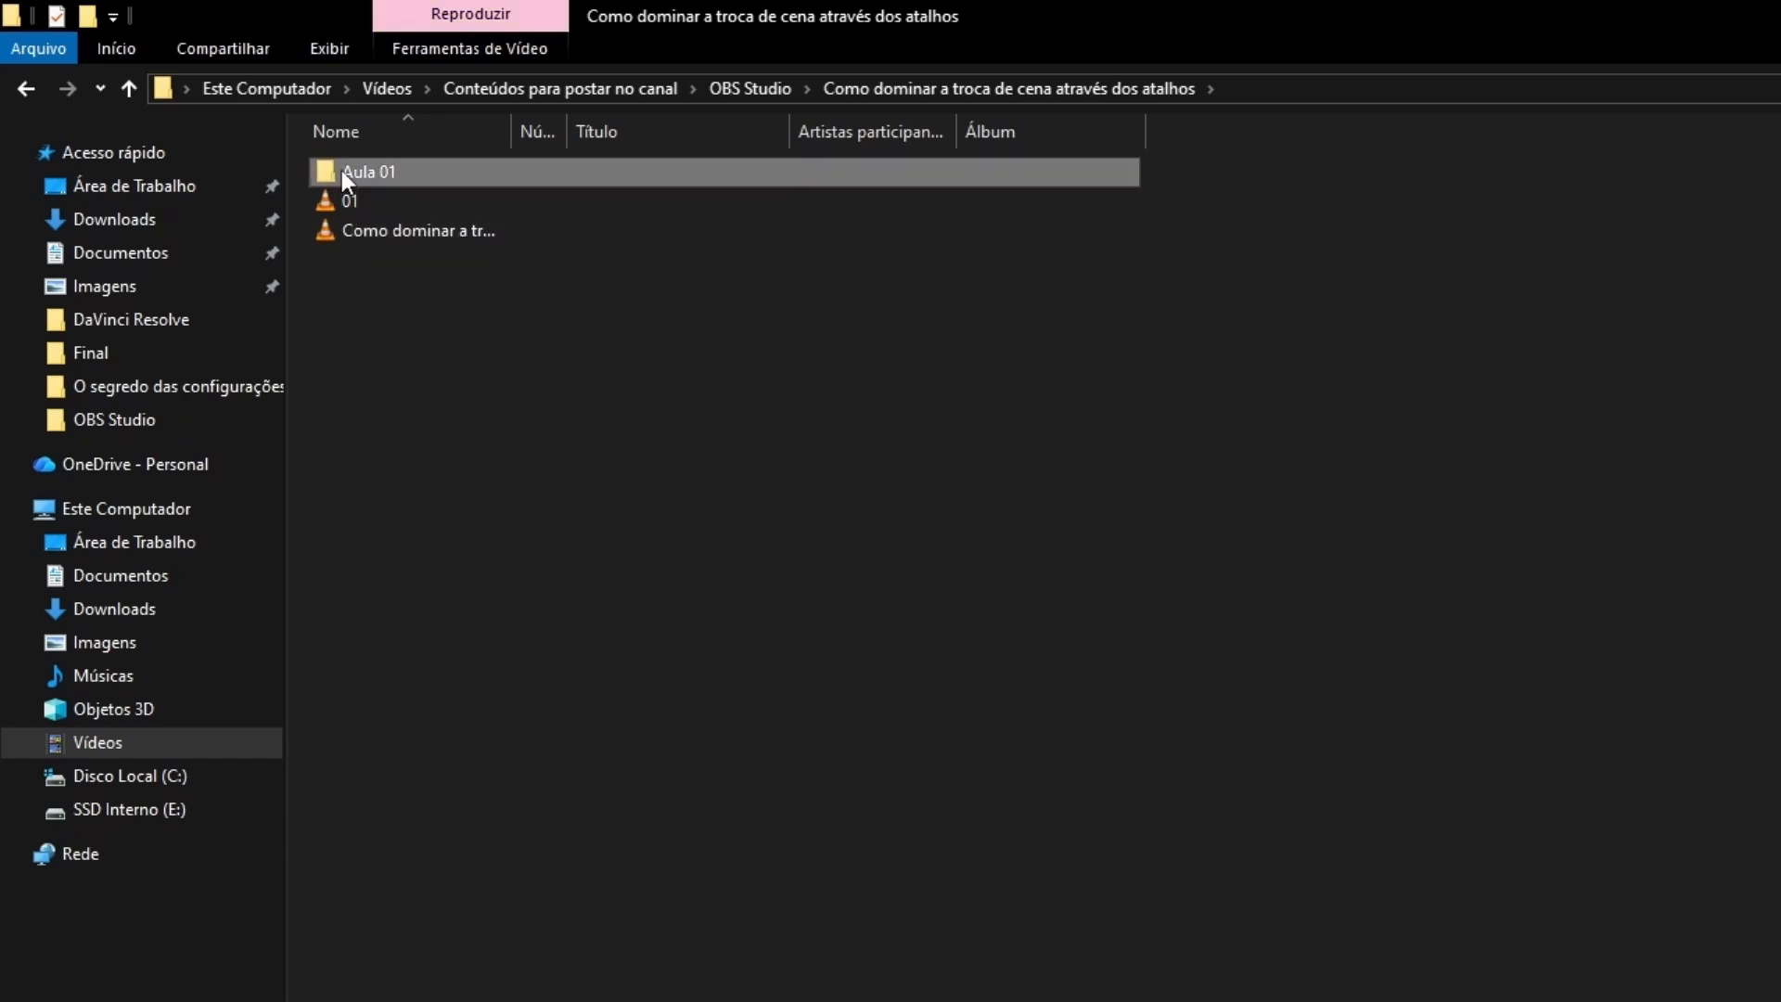